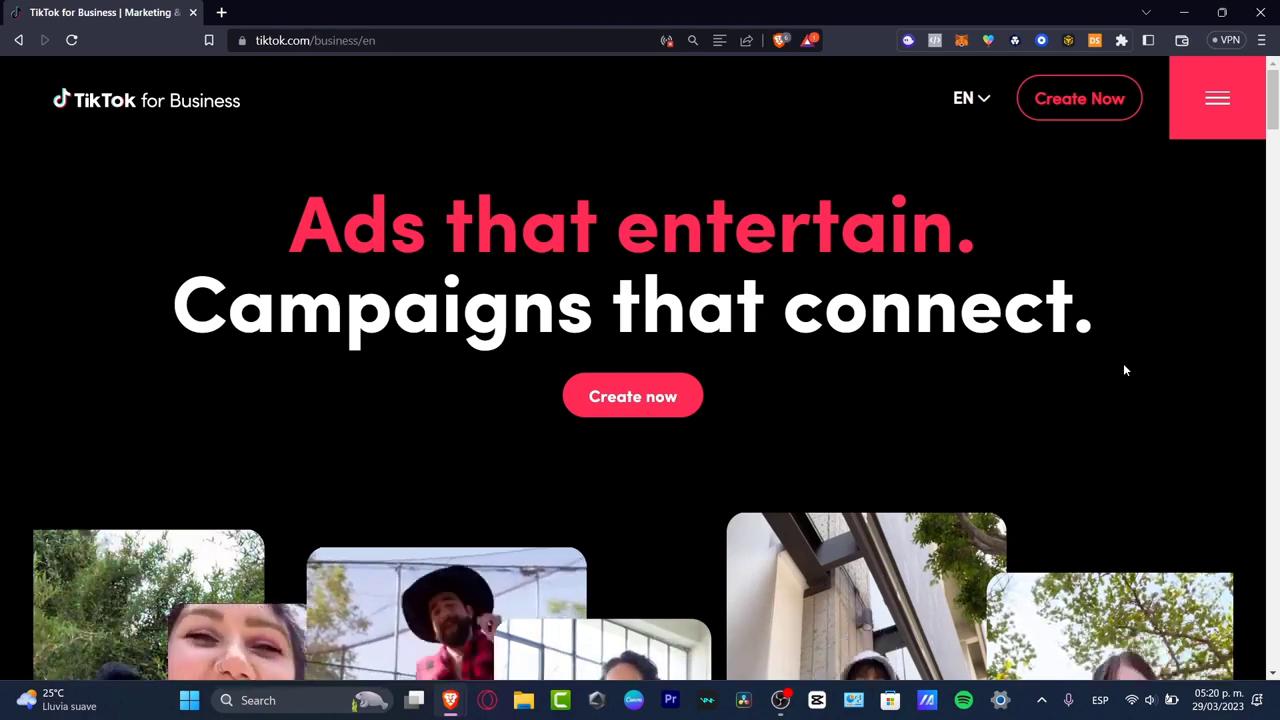
# Step: Start creating an ad from the TikTok for Business homepage and open the existing Ads Manager account
pyautogui.click(668, 395)
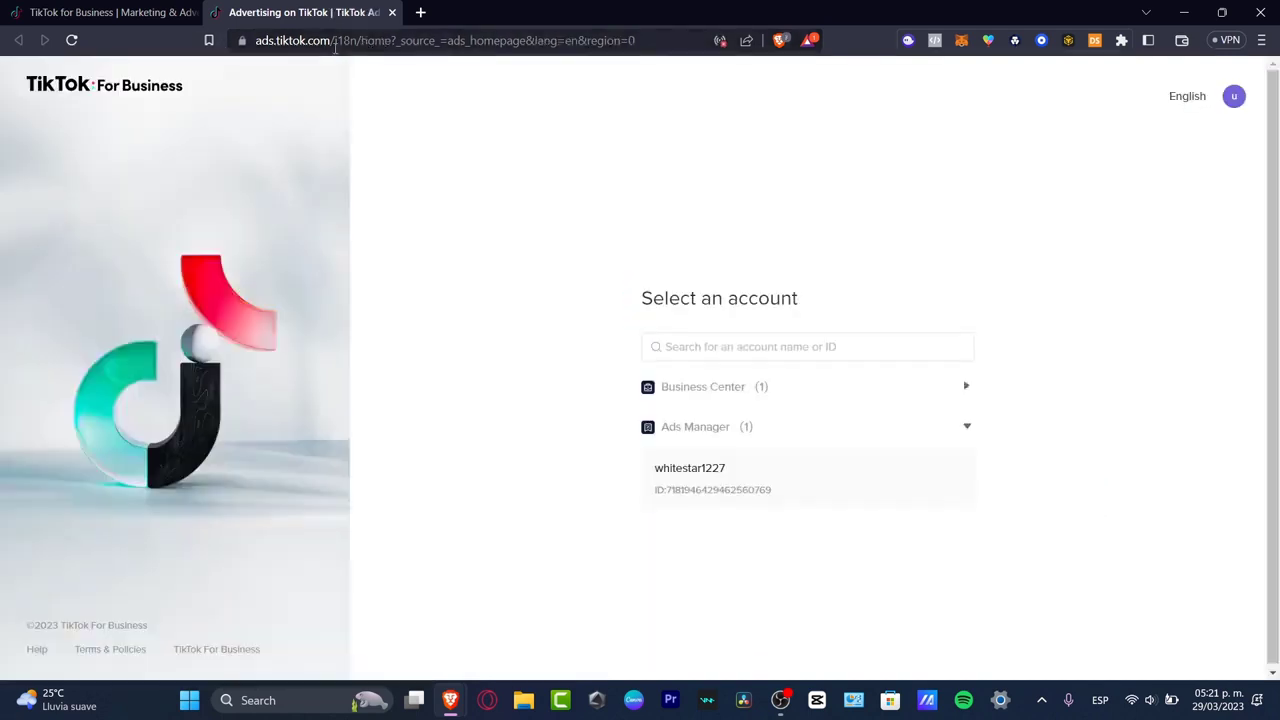
pyautogui.click(731, 470)
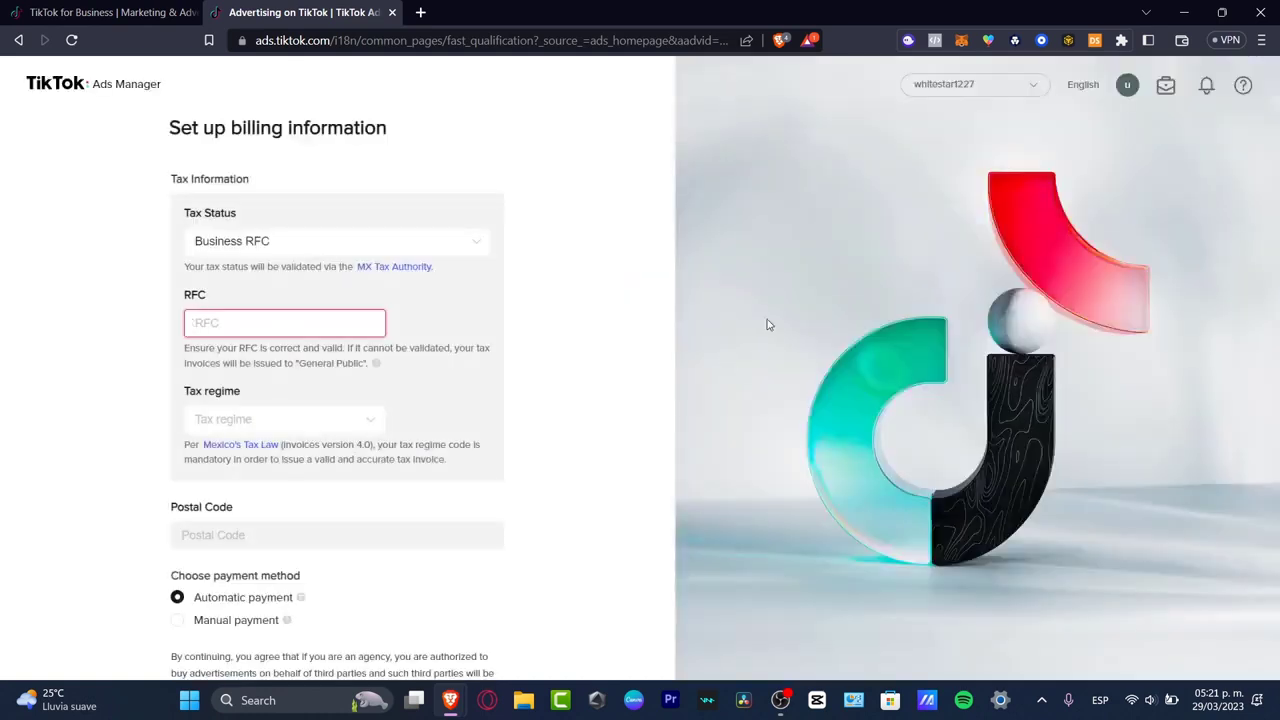
# Step: Open the Business Center, return to the billing setup page and check the list of available advertiser accounts
pyautogui.click(1165, 88)
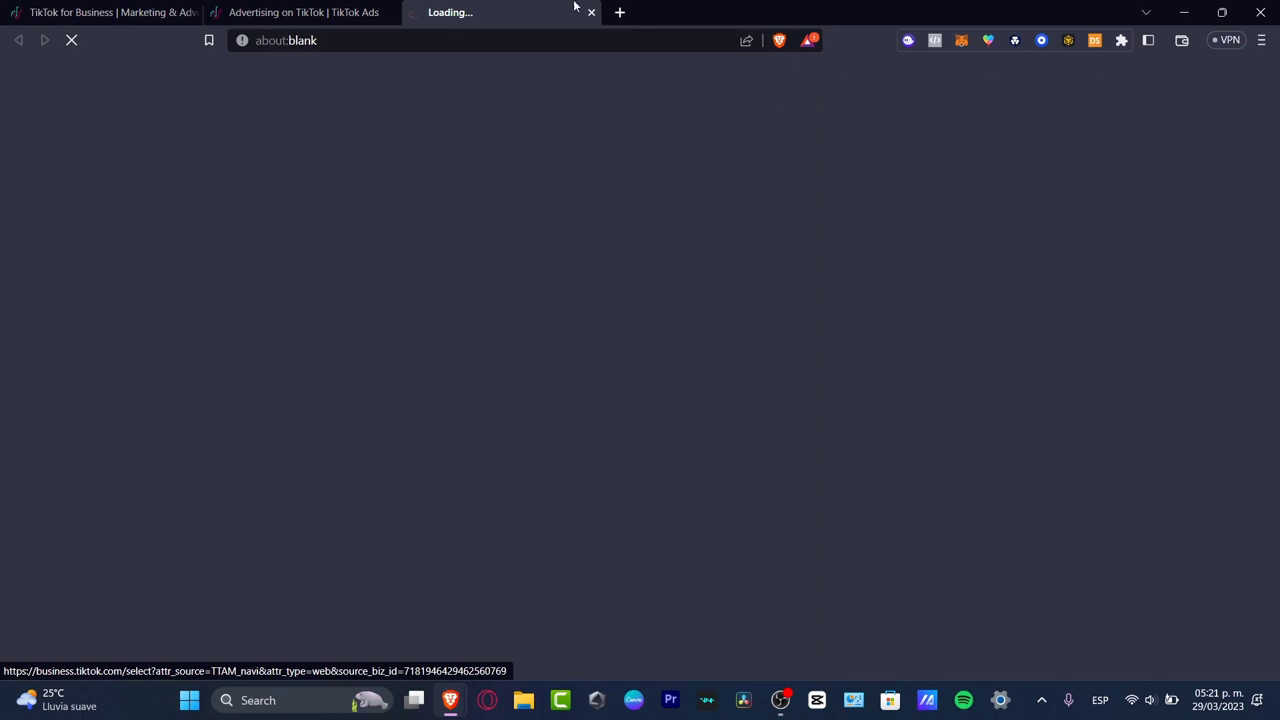
pyautogui.click(337, 9)
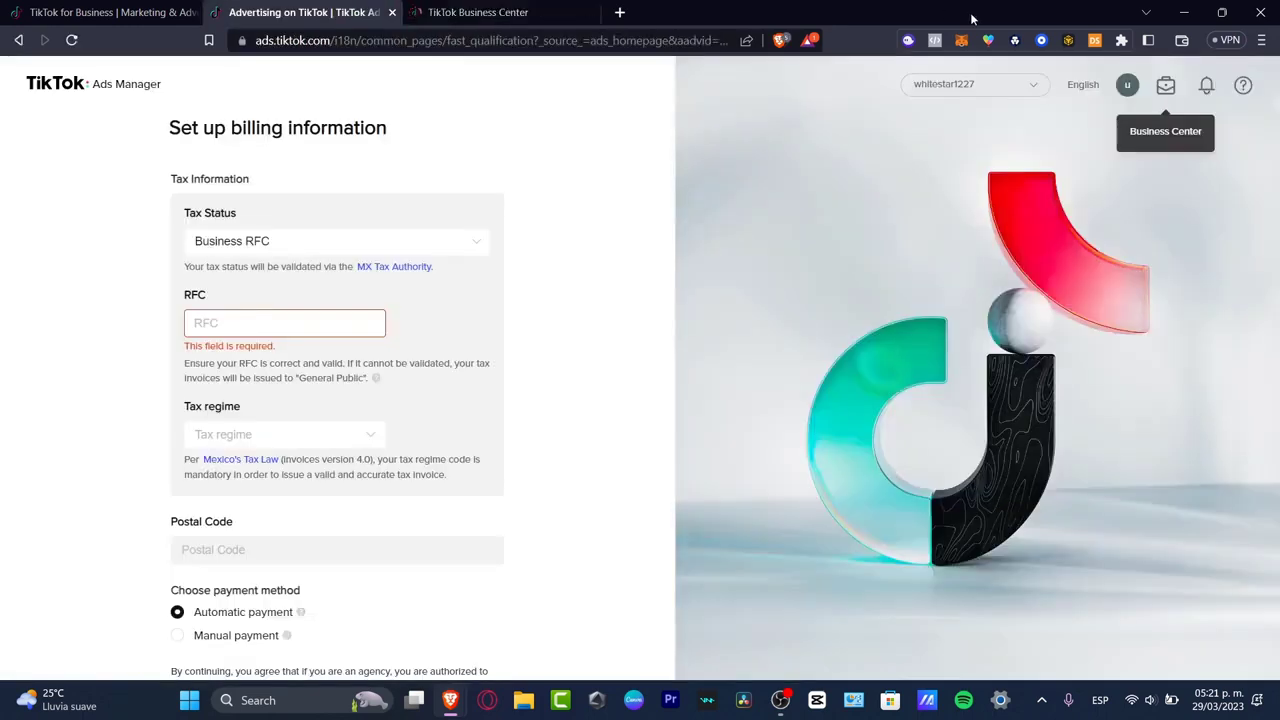
pyautogui.click(1039, 90)
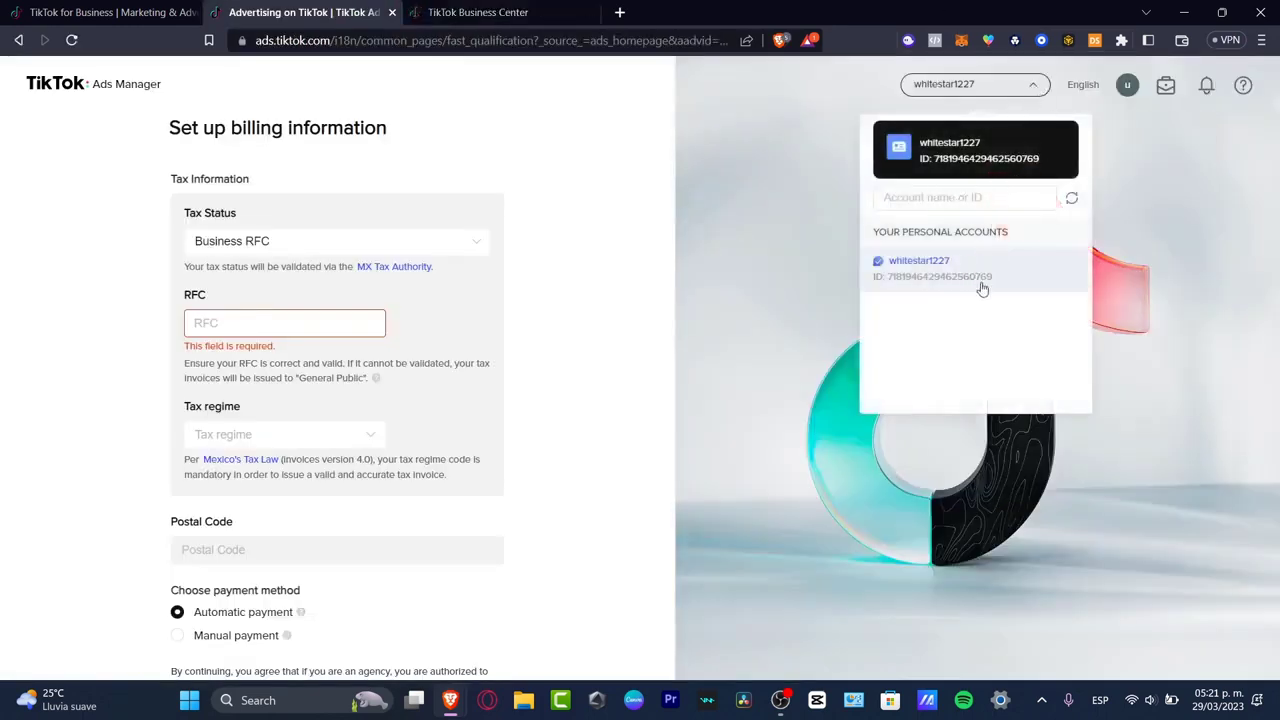
# Step: Open the Business Center and examine the form for creating a new Business Center, including its name field
pyautogui.click(1165, 86)
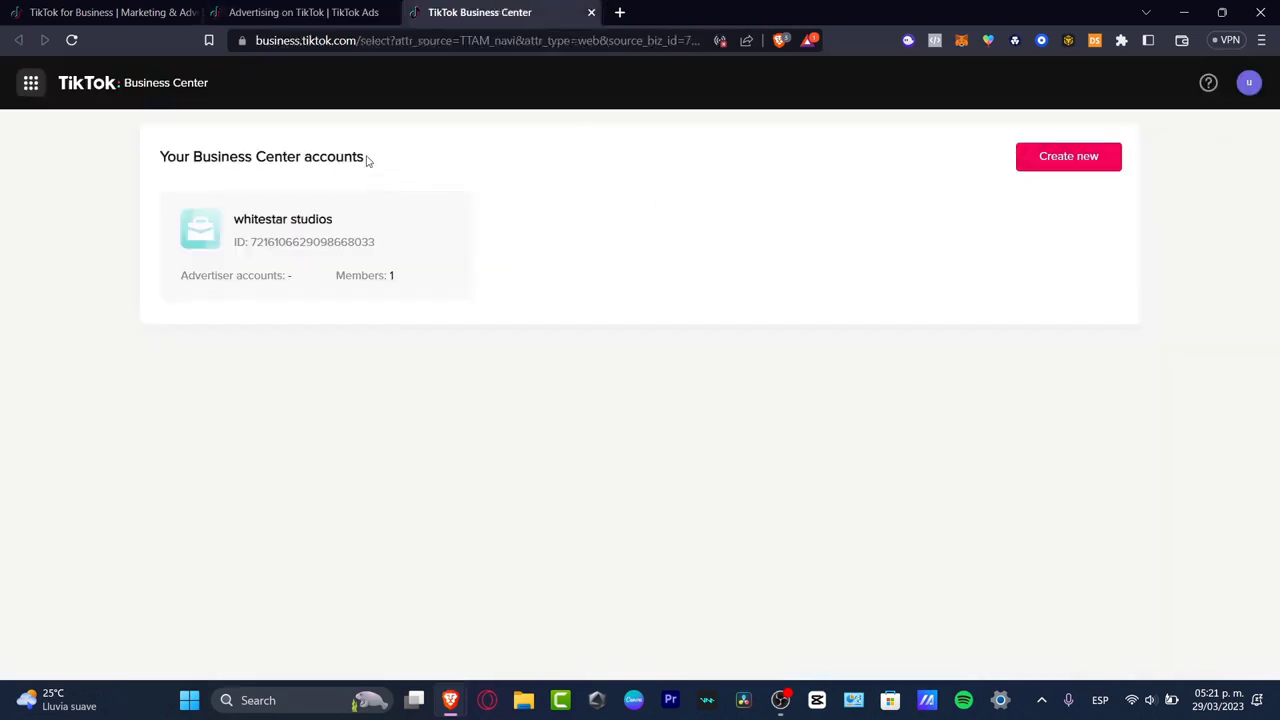
pyautogui.click(1069, 157)
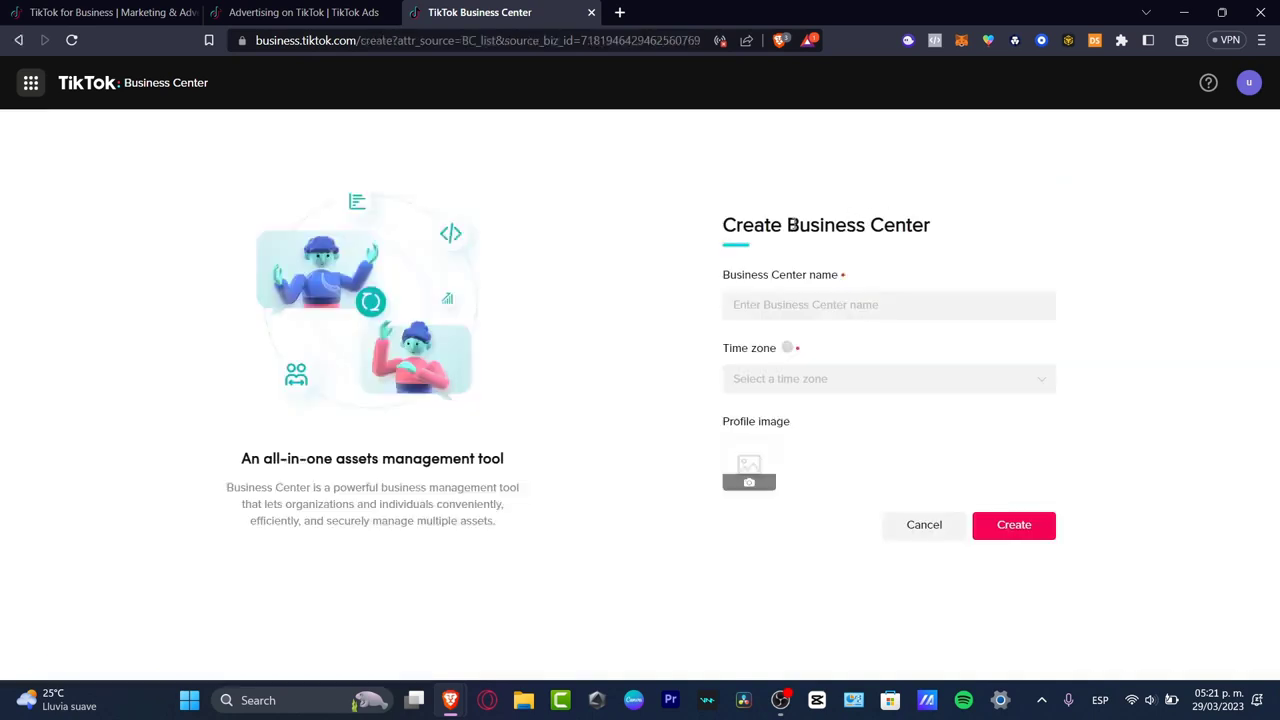
pyautogui.moveTo(792, 224); pyautogui.dragTo(940, 216)
pyautogui.click(1171, 208)
pyautogui.click(894, 300)
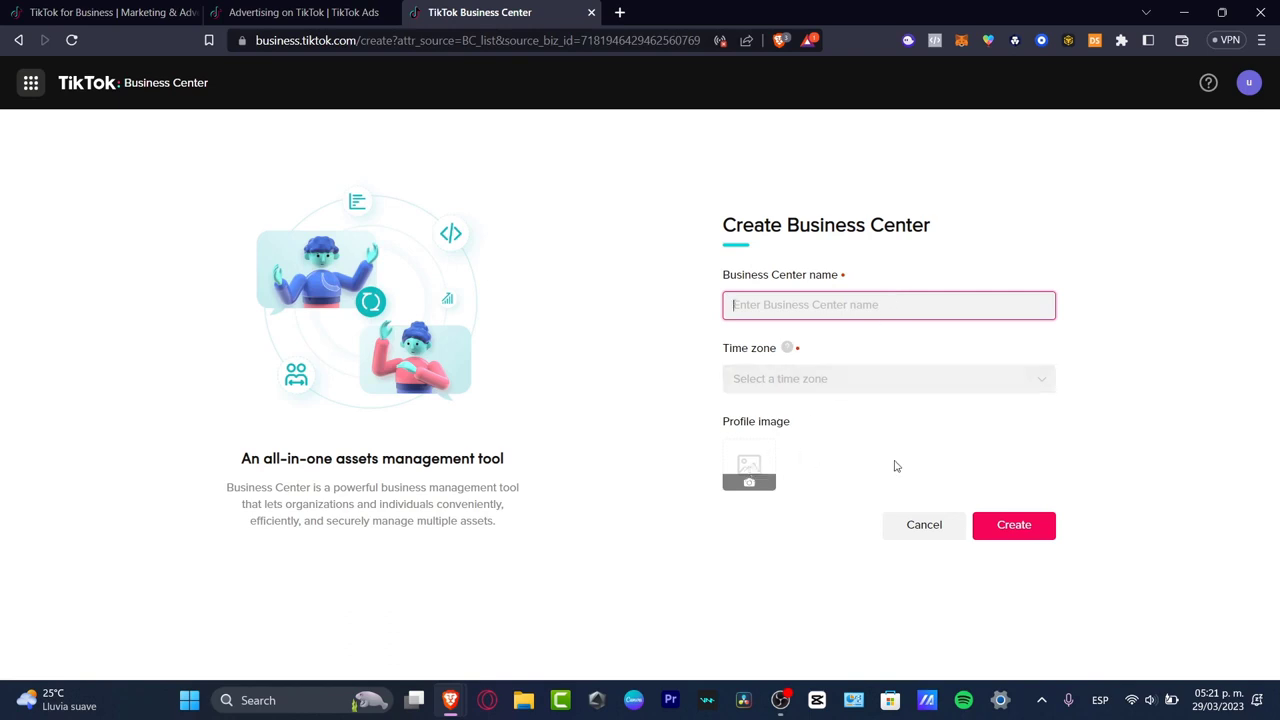
# Step: Switch to the Ads Manager account selection and open the existing whitestar studios Business Center account
pyautogui.click(31, 86)
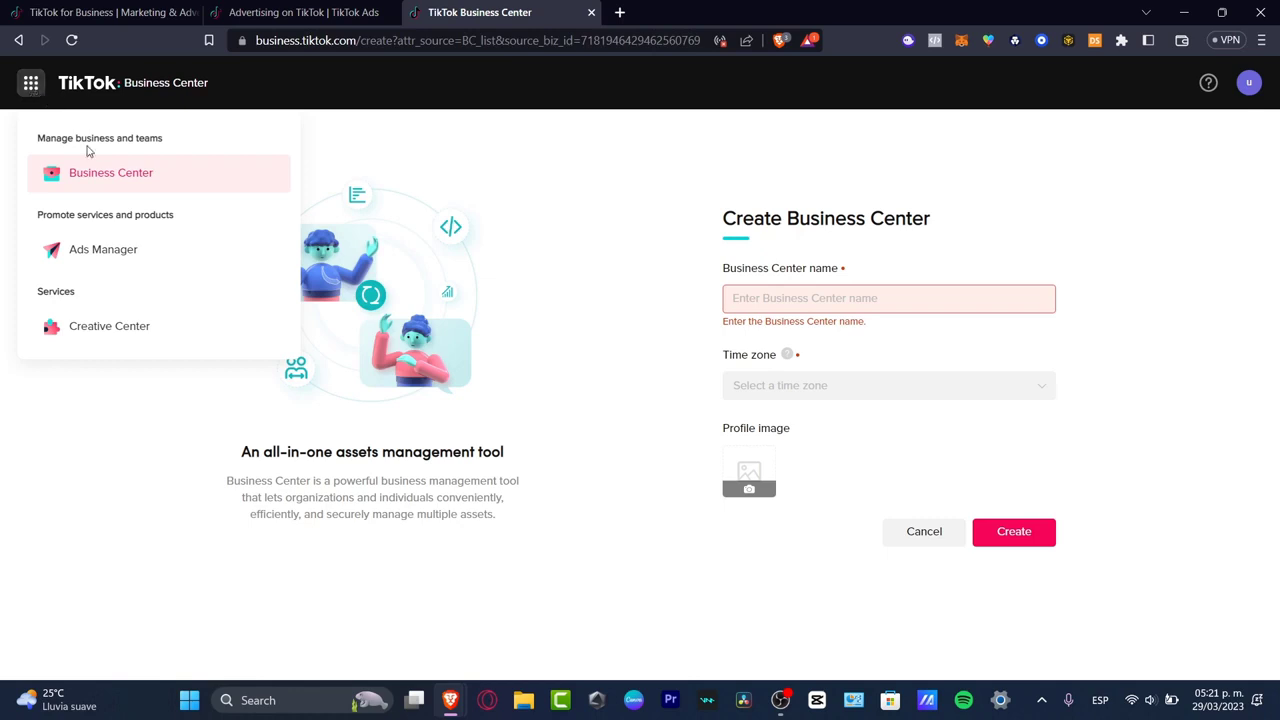
pyautogui.click(117, 260)
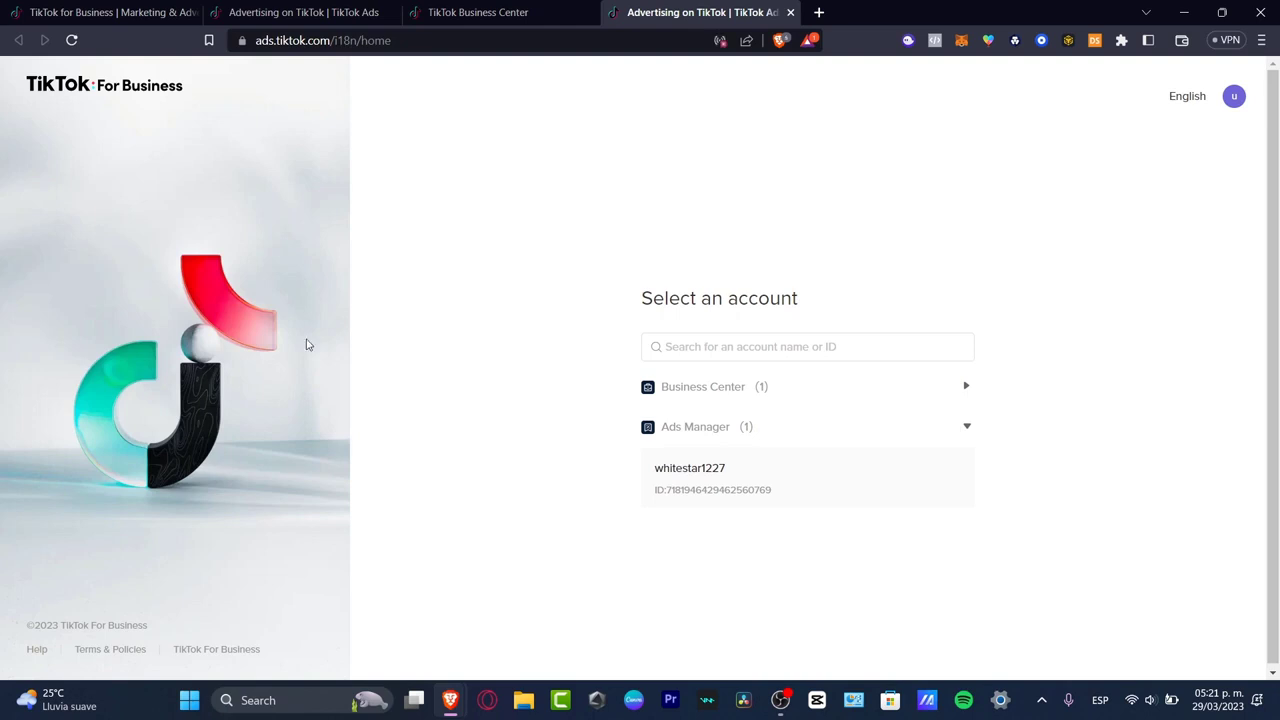
pyautogui.click(760, 387)
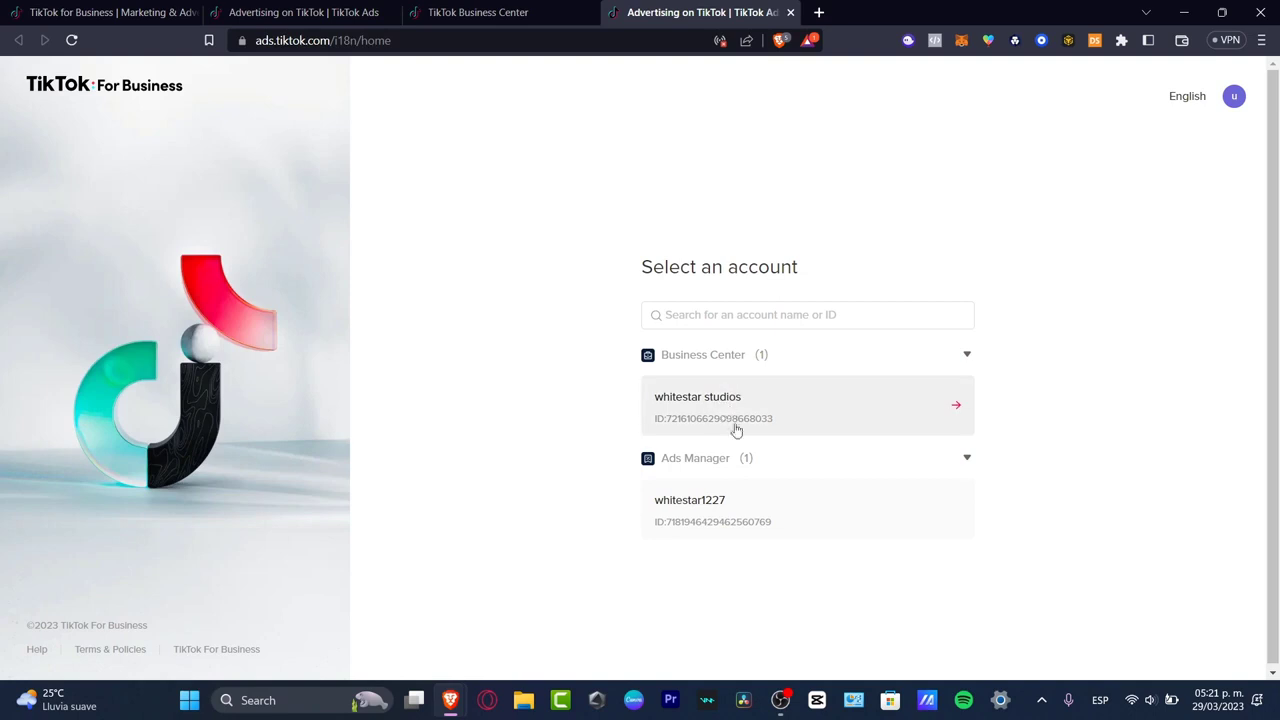
pyautogui.click(748, 414)
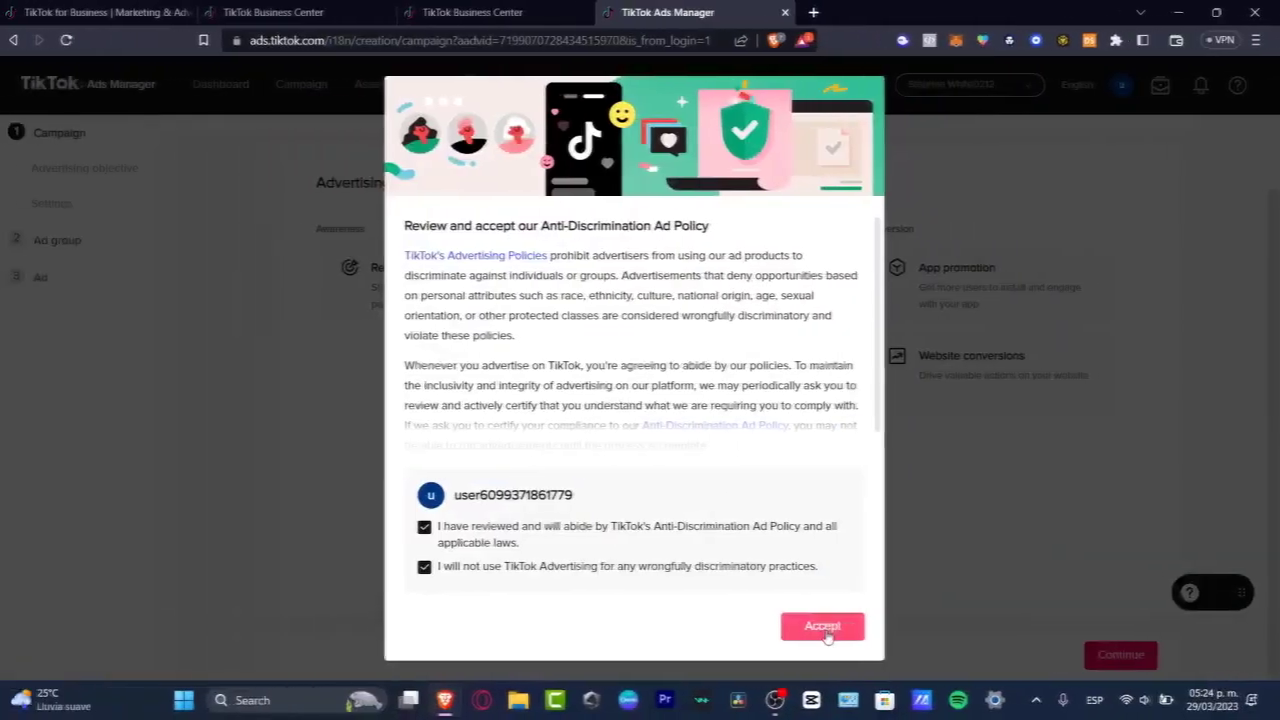
# Step: Start the campaign over instead of continuing from the last edits, using the Traffic advertising objective
pyautogui.click(823, 623)
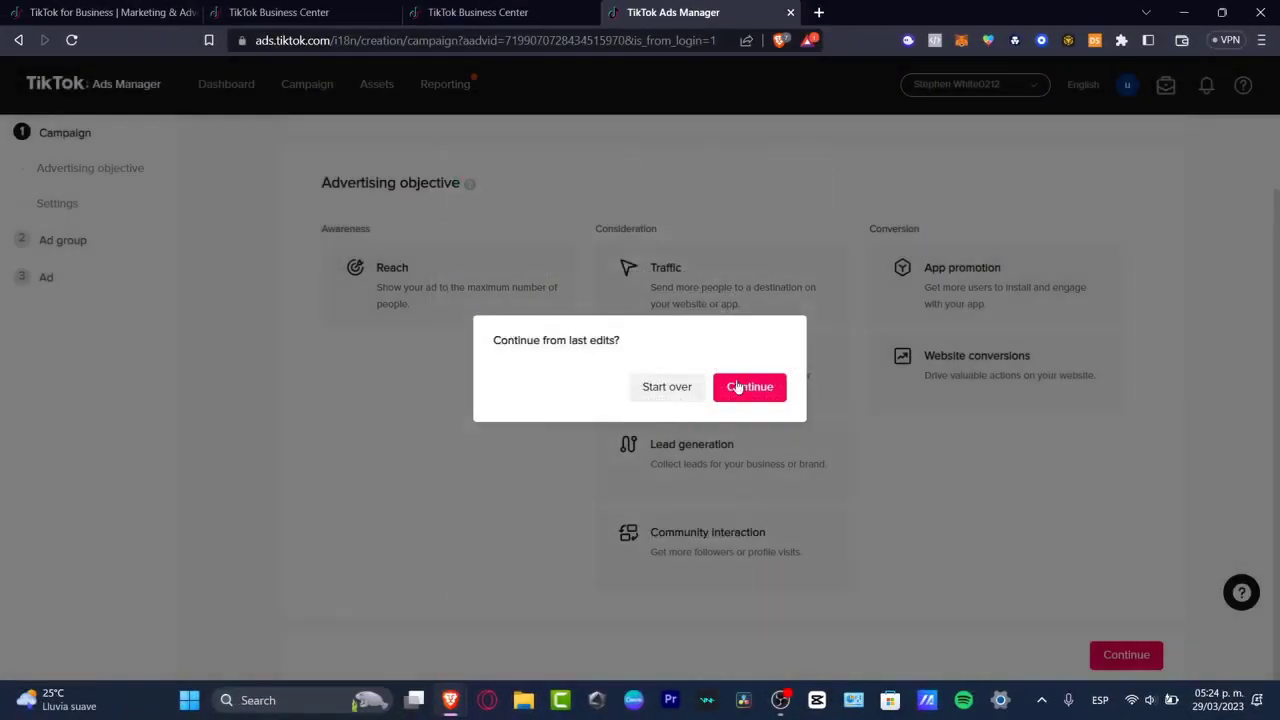
pyautogui.click(688, 389)
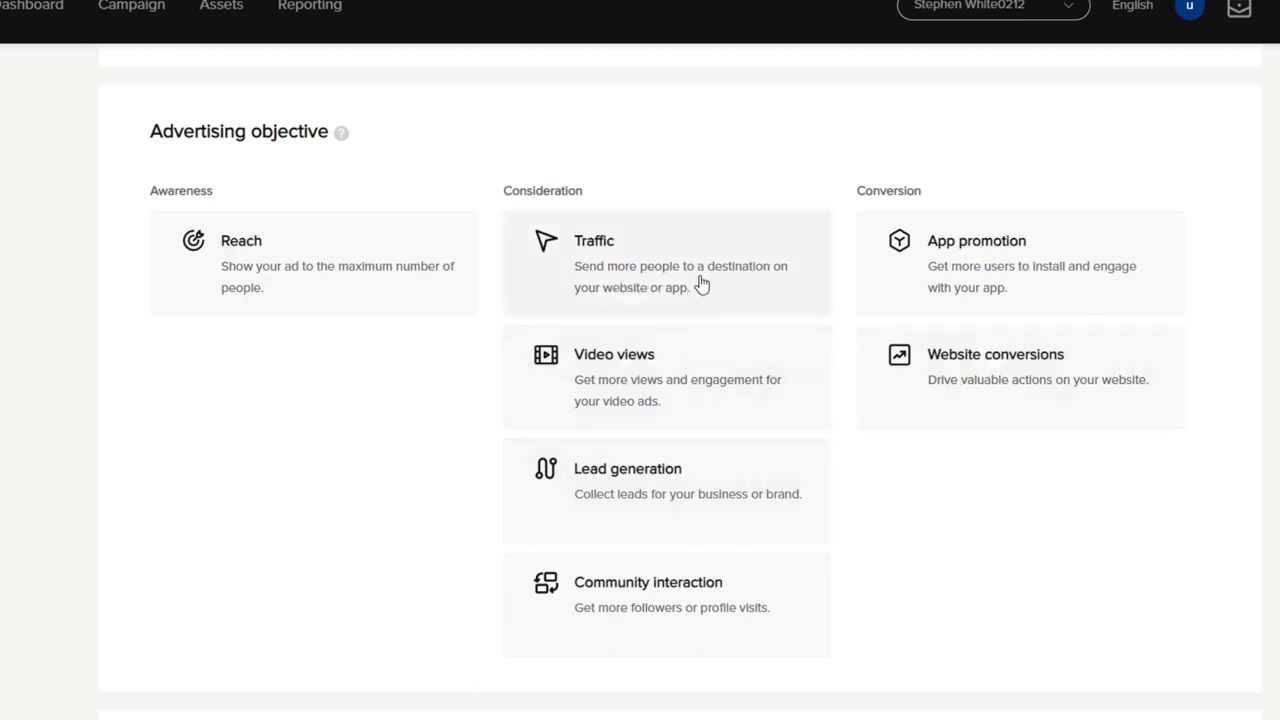
pyautogui.scroll(-4, 703, 287)
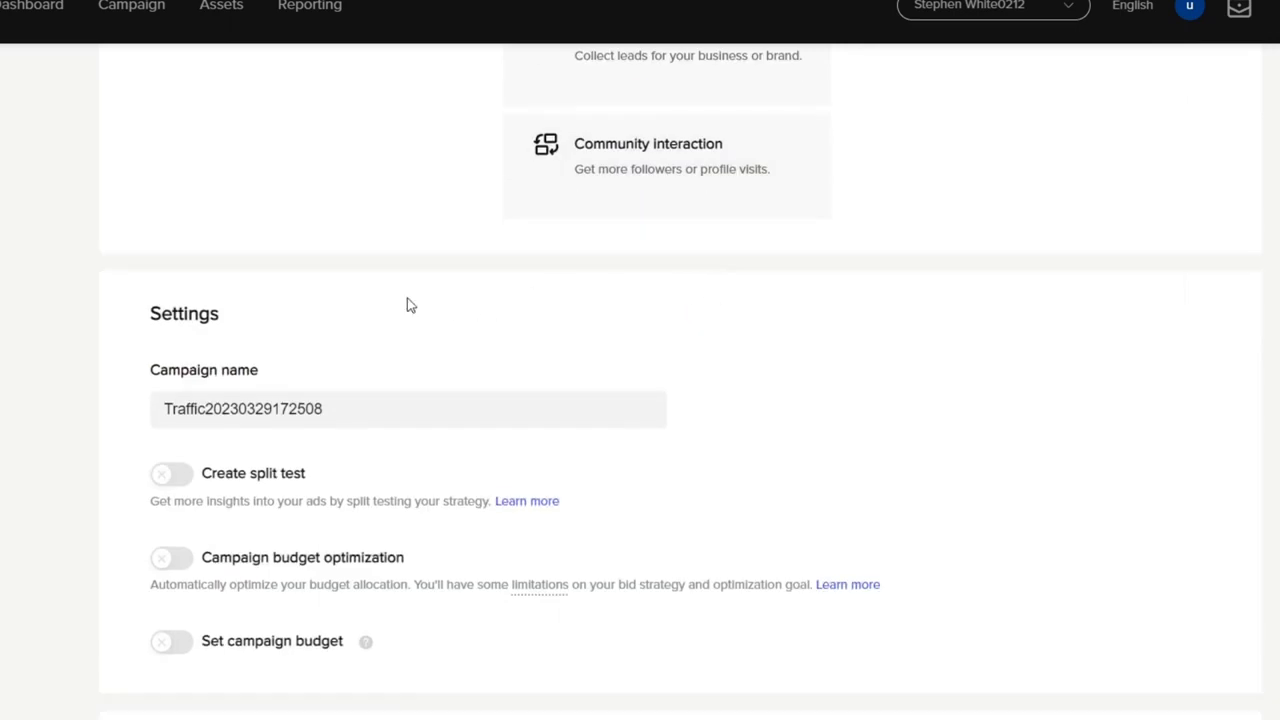
# Step: Rename the campaign as Test 1.1
pyautogui.click(331, 416)
pyautogui.doubleClick(333, 416)
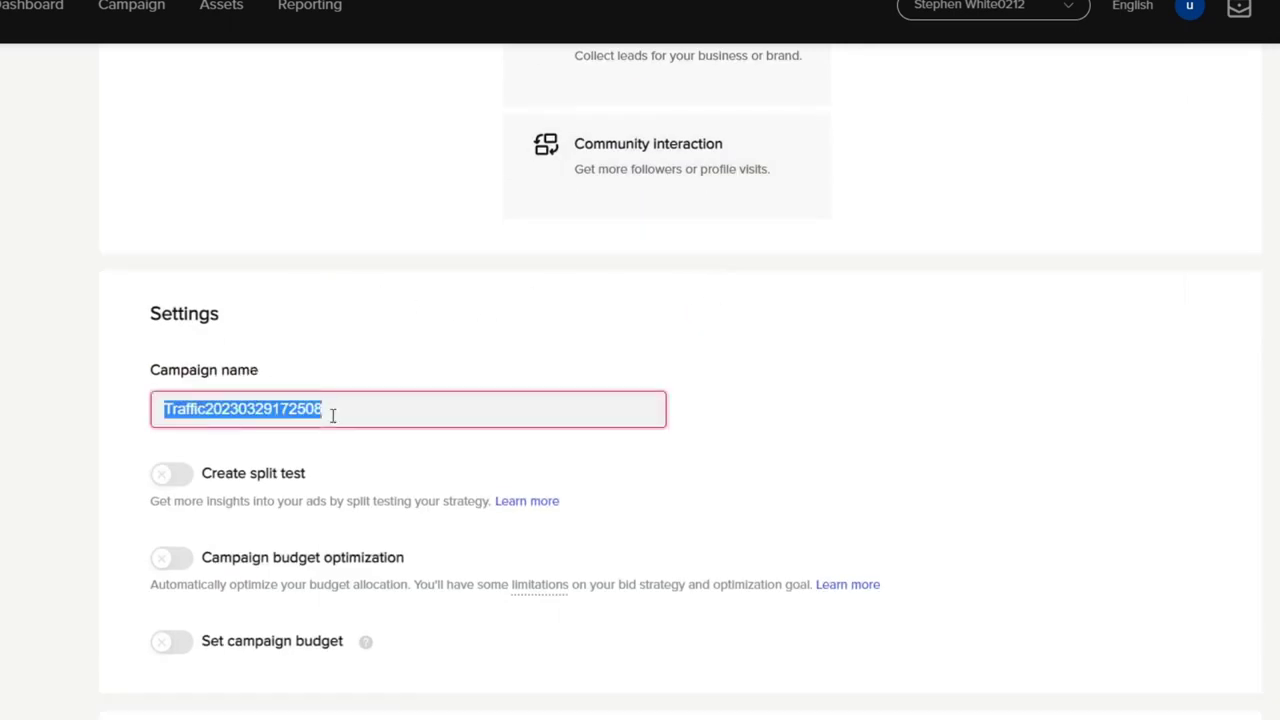
pyautogui.write('US')
pyautogui.press('BackSpace')
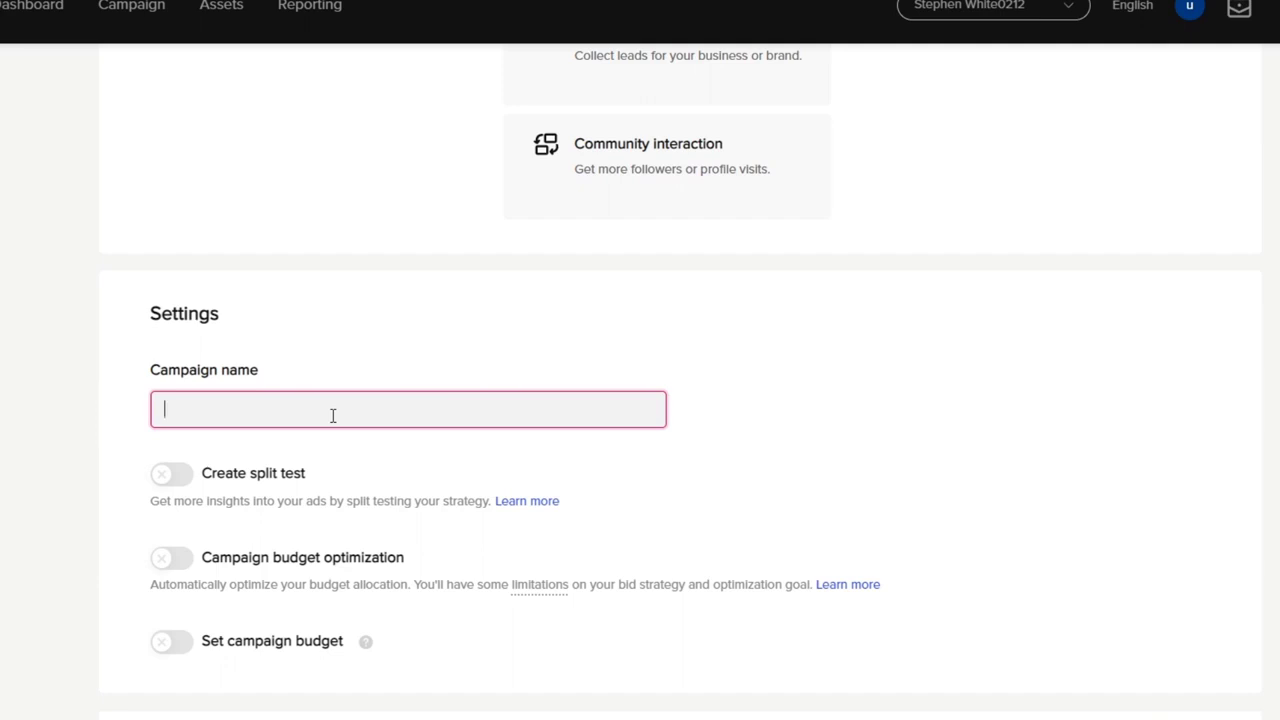
pyautogui.write('Test 1.1')
# Step: Enable a lifetime campaign budget of 500.00 MXN and continue to the ad group settings
pyautogui.click(180, 645)
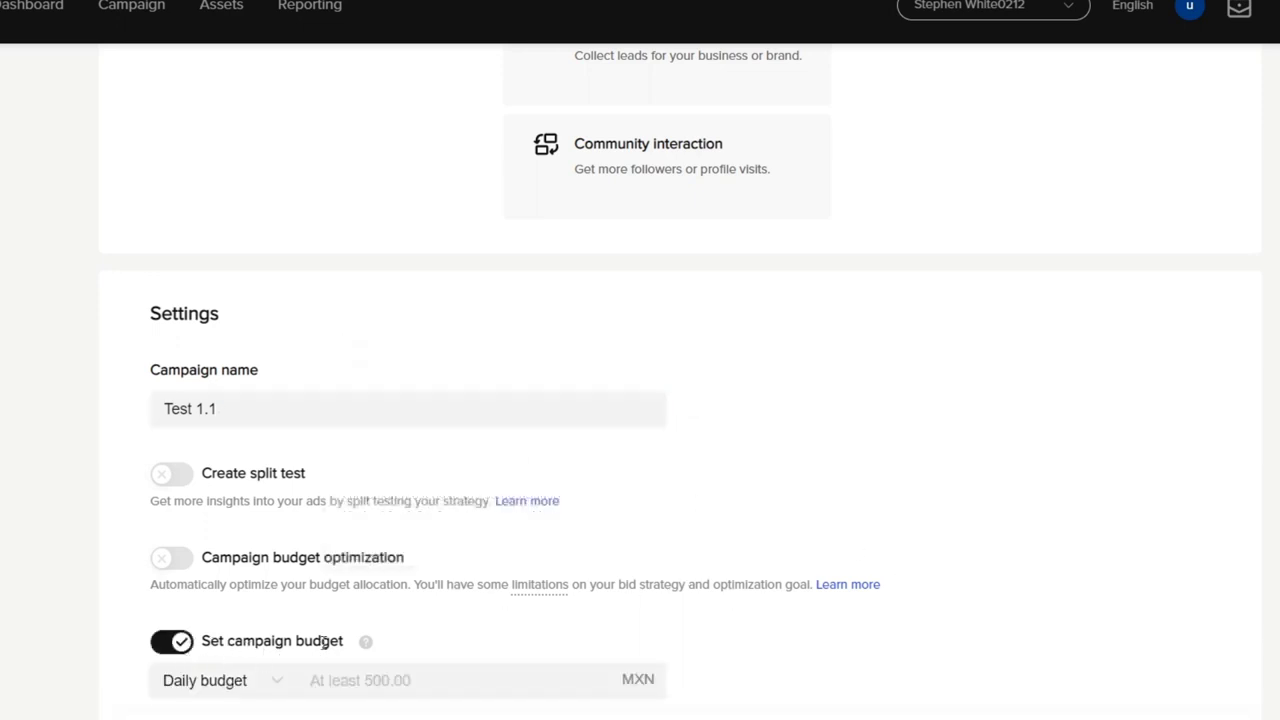
pyautogui.scroll(-1, 490, 665)
pyautogui.click(277, 651)
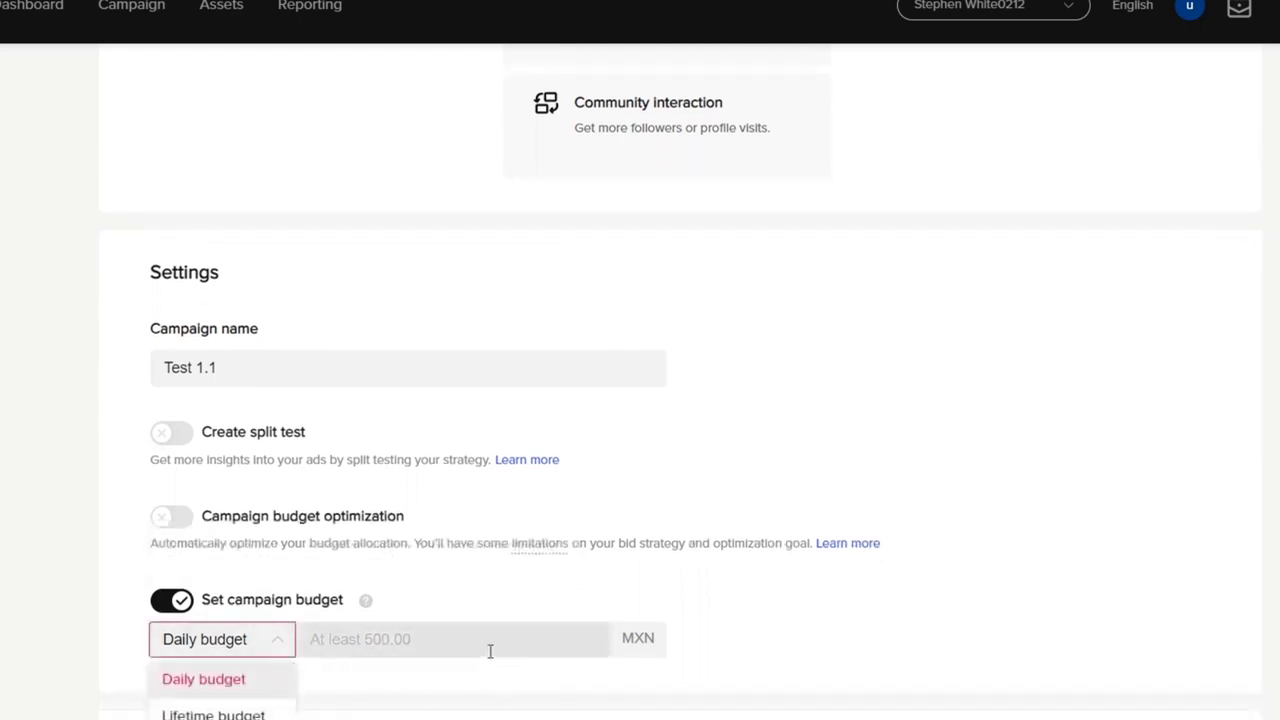
pyautogui.click(213, 714)
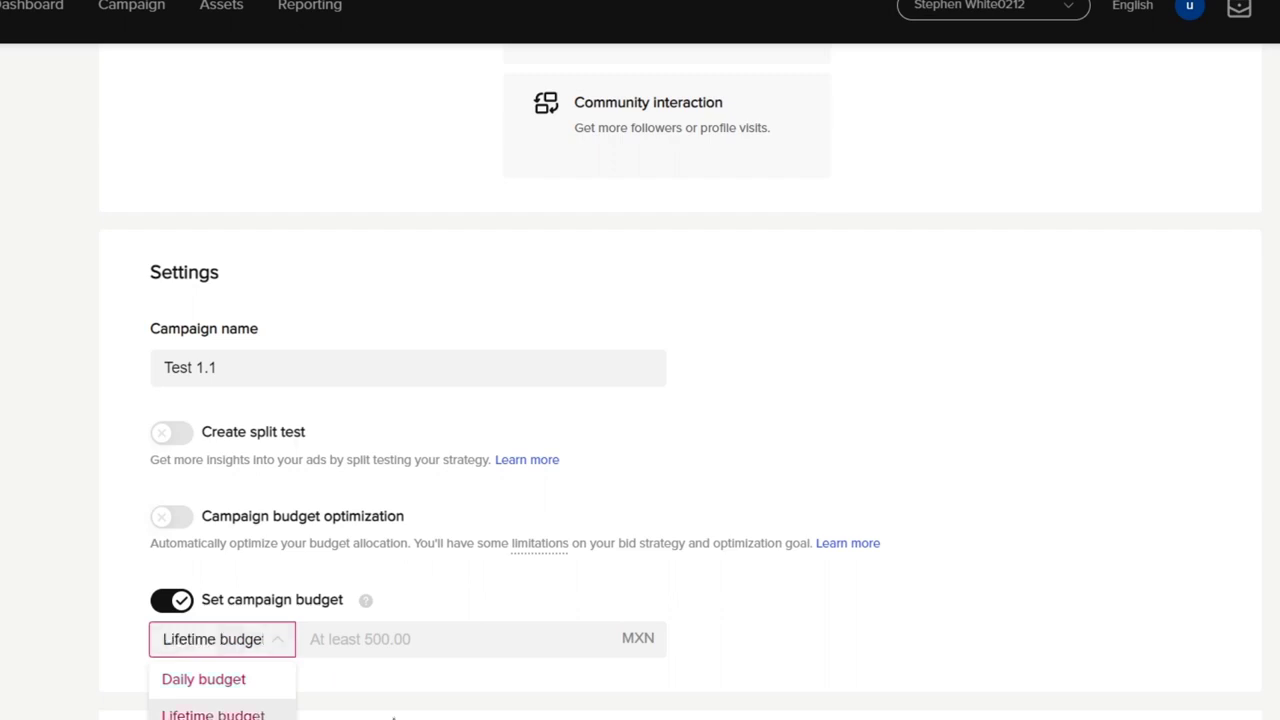
pyautogui.click(355, 638)
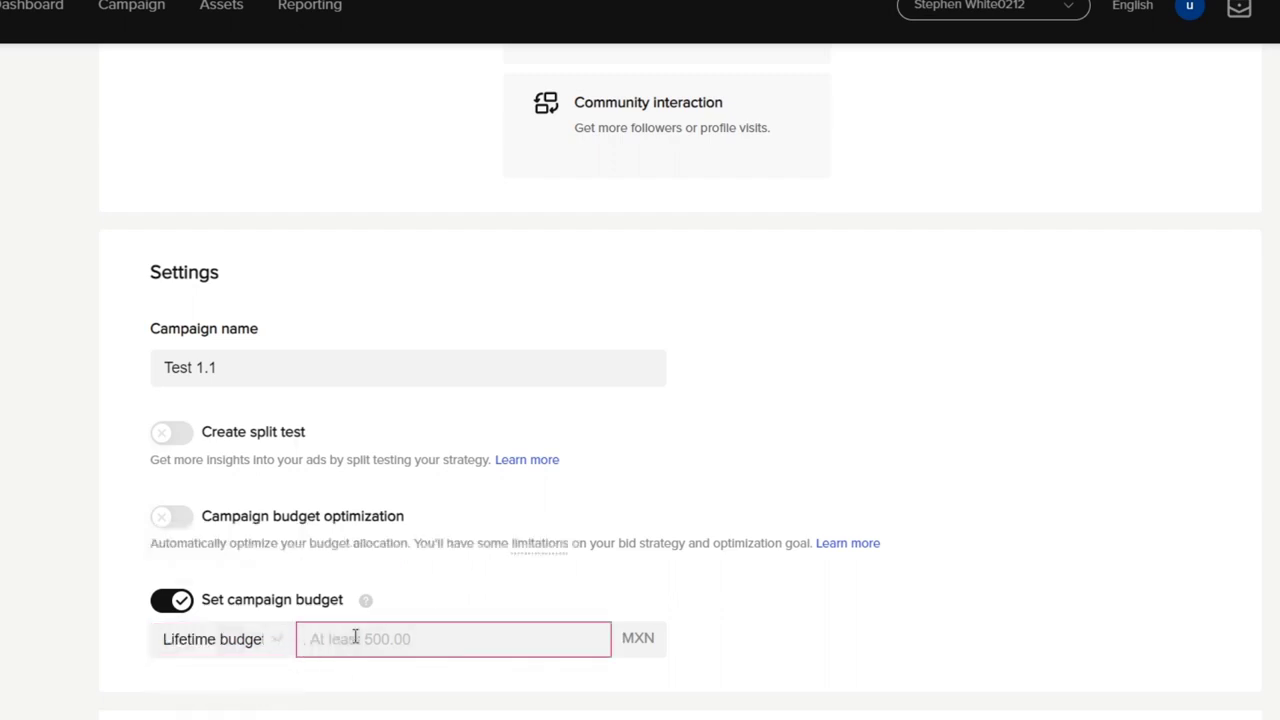
pyautogui.write('500.00')
pyautogui.click(420, 604)
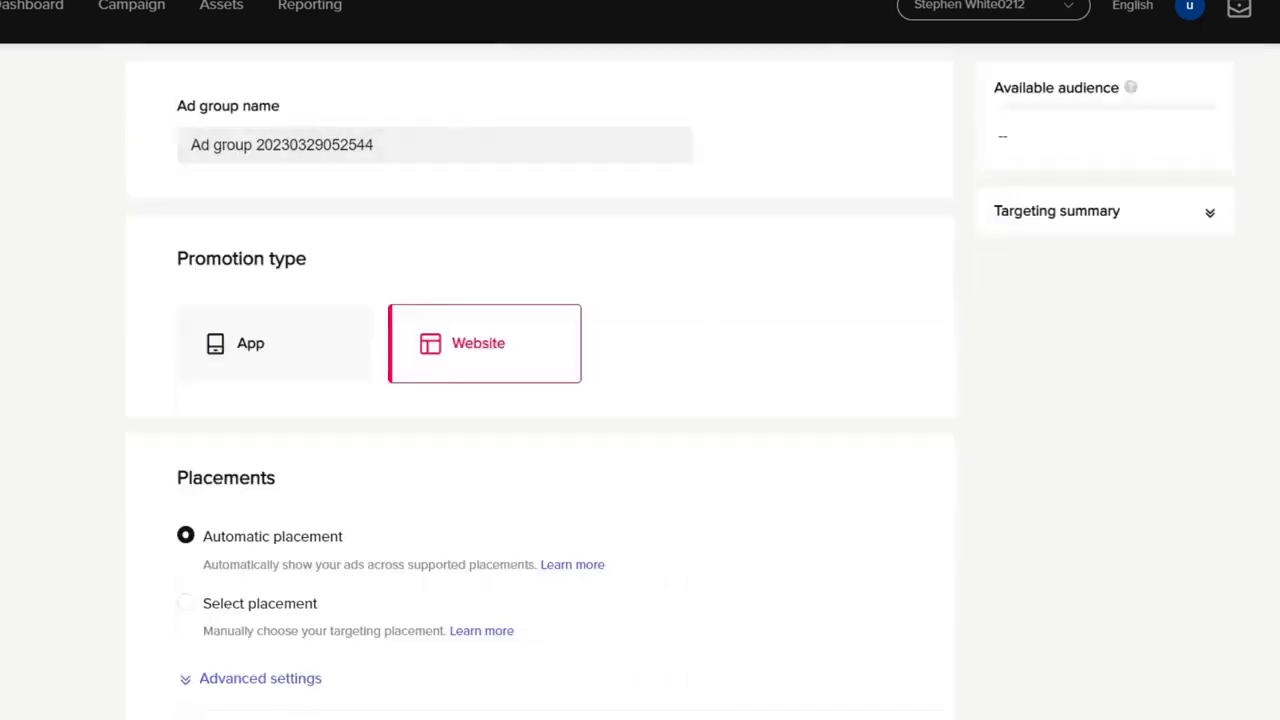
# Step: Rename the ad group as USA_Canada
pyautogui.tripleClick(358, 145)
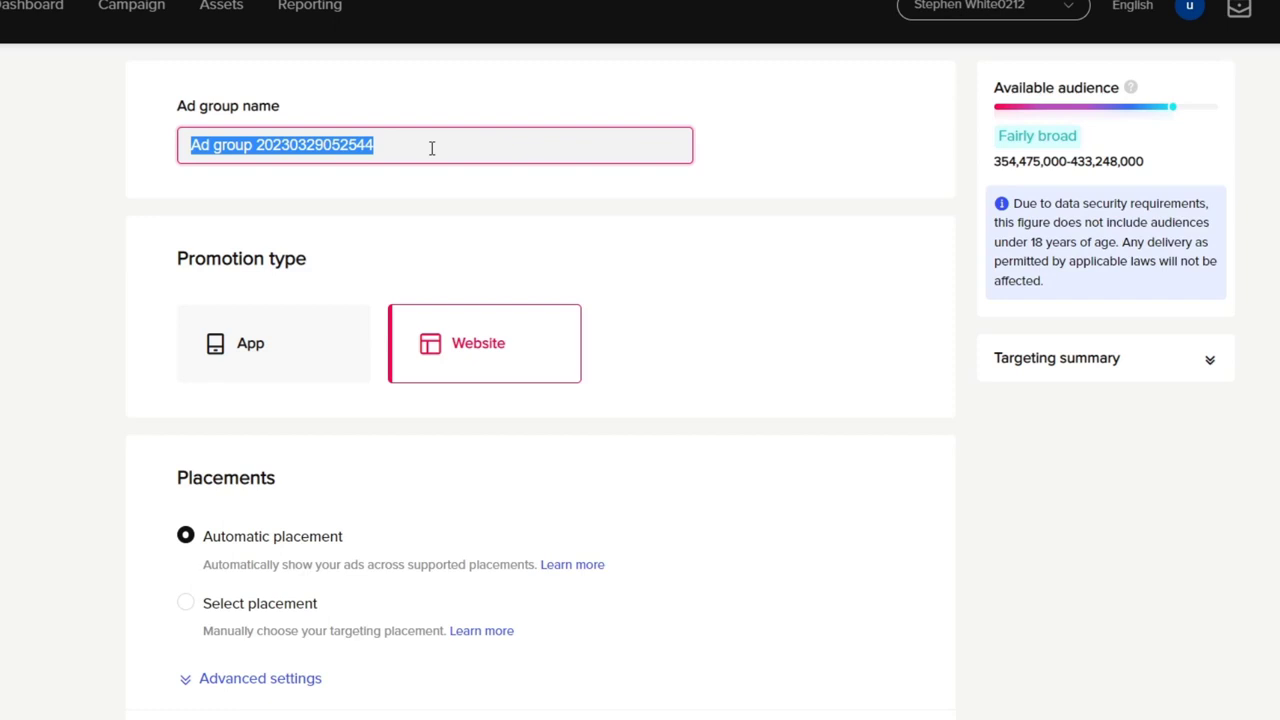
pyautogui.write('USA_')
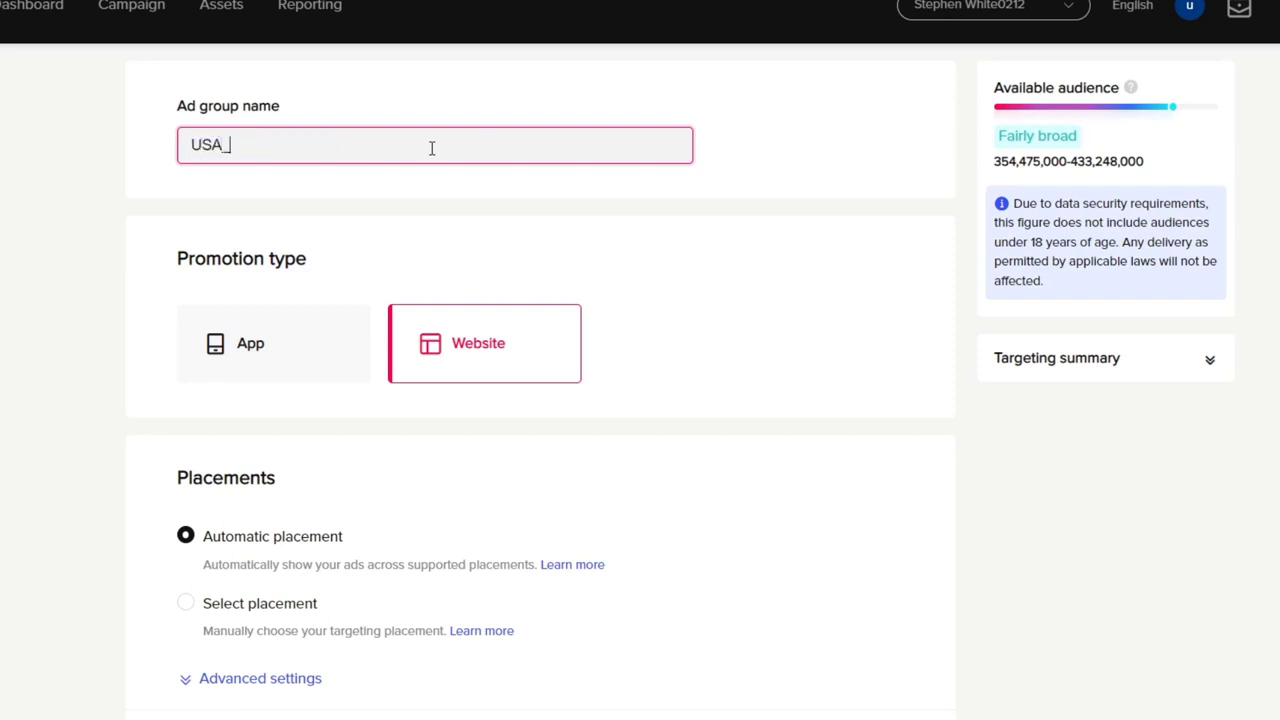
pyautogui.write('Canada')
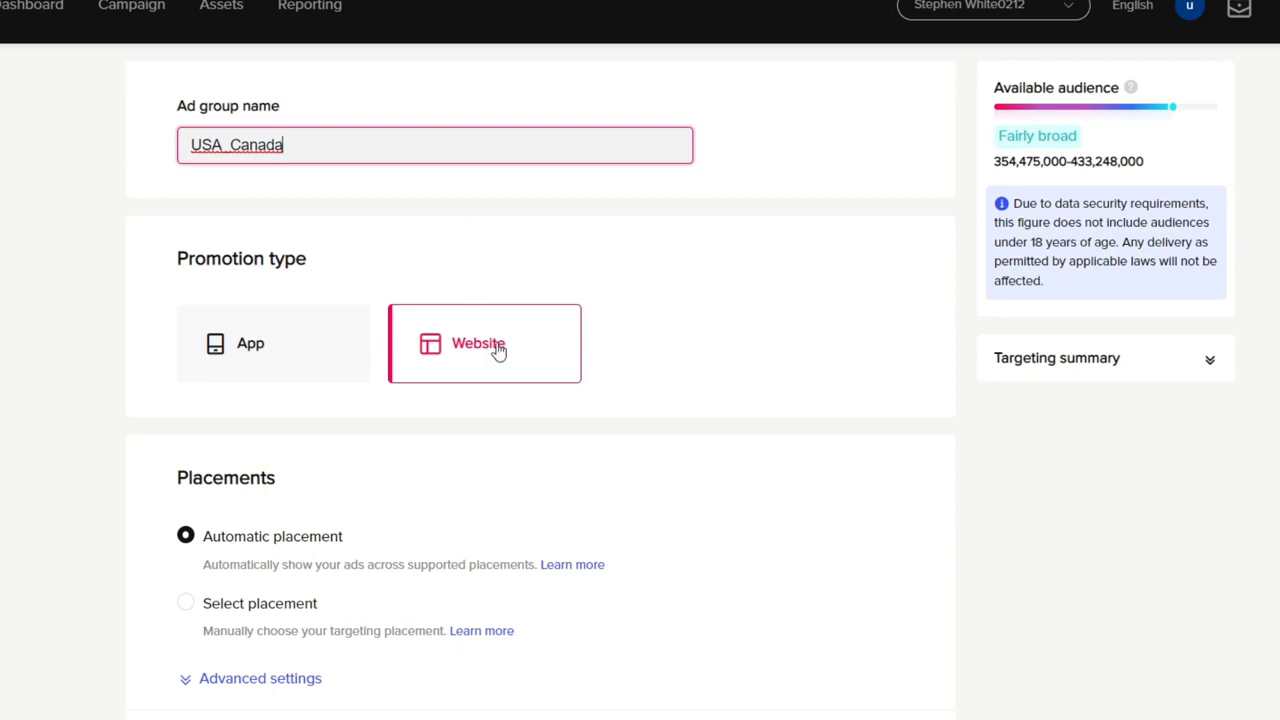
# Step: Switch the ad group to manually selected placements with TikTok and Pangle, and expand the advanced placement settings
pyautogui.scroll(-3, 649, 390)
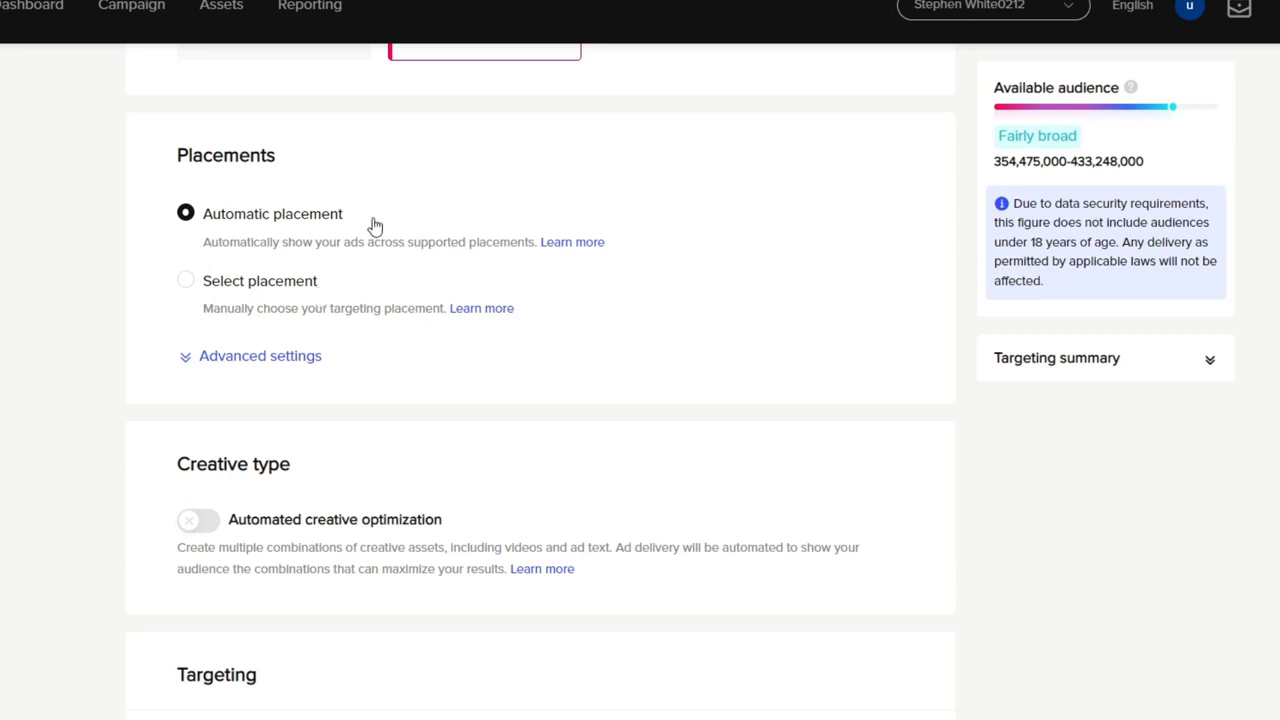
pyautogui.click(288, 281)
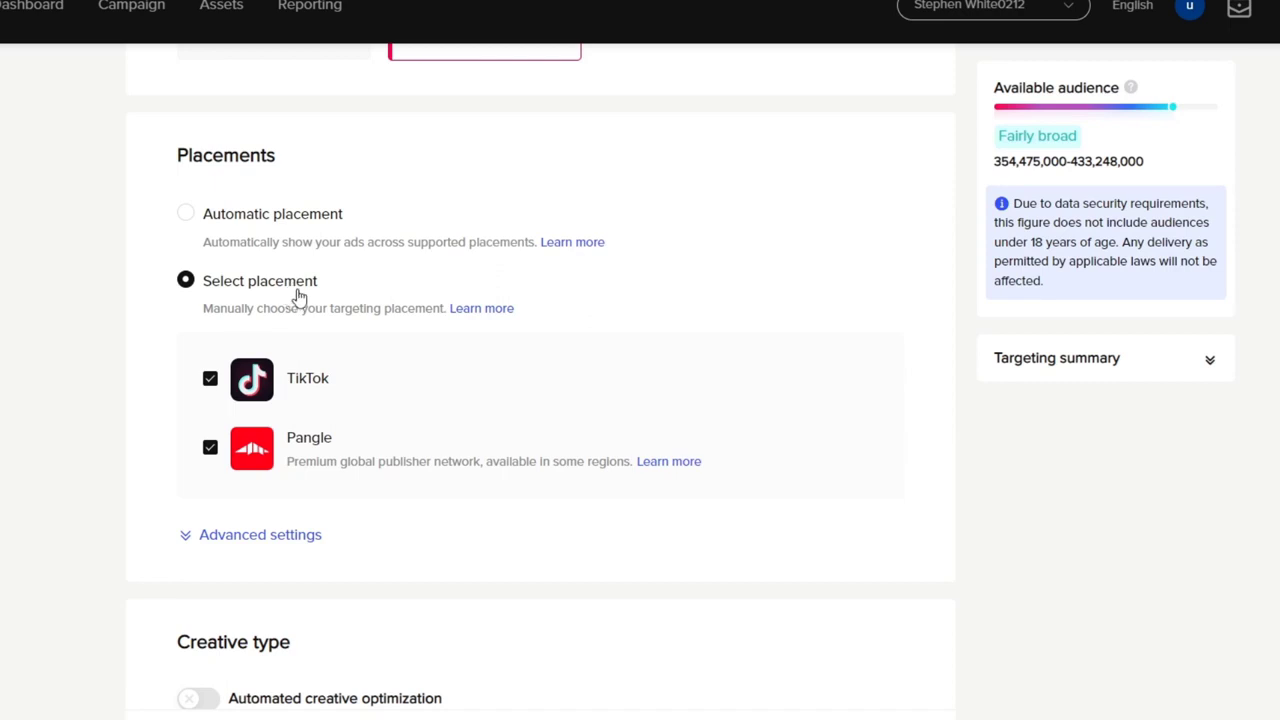
pyautogui.click(283, 538)
pyautogui.scroll(-3, 484, 460)
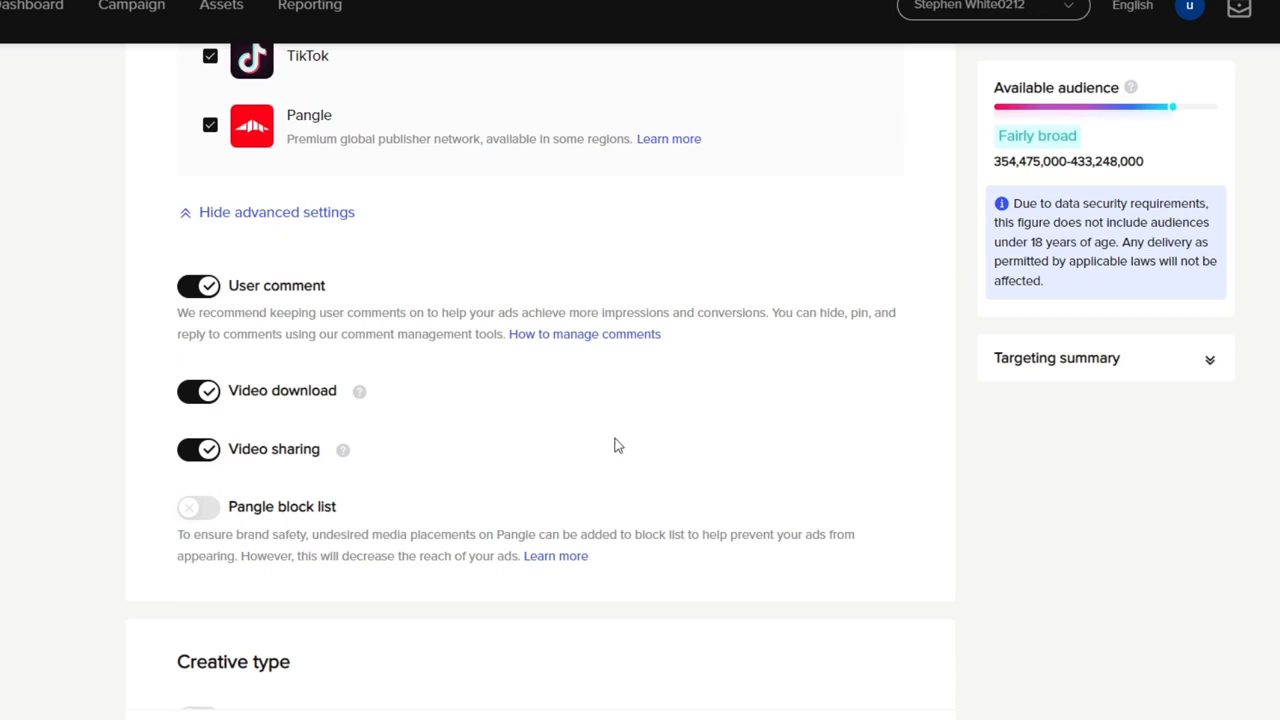
# Step: Review the creative type and targeting mode options of the ad group, then recheck the ad group's name
pyautogui.scroll(-3, 614, 446)
pyautogui.moveTo(204, 335); pyautogui.dragTo(300, 340)
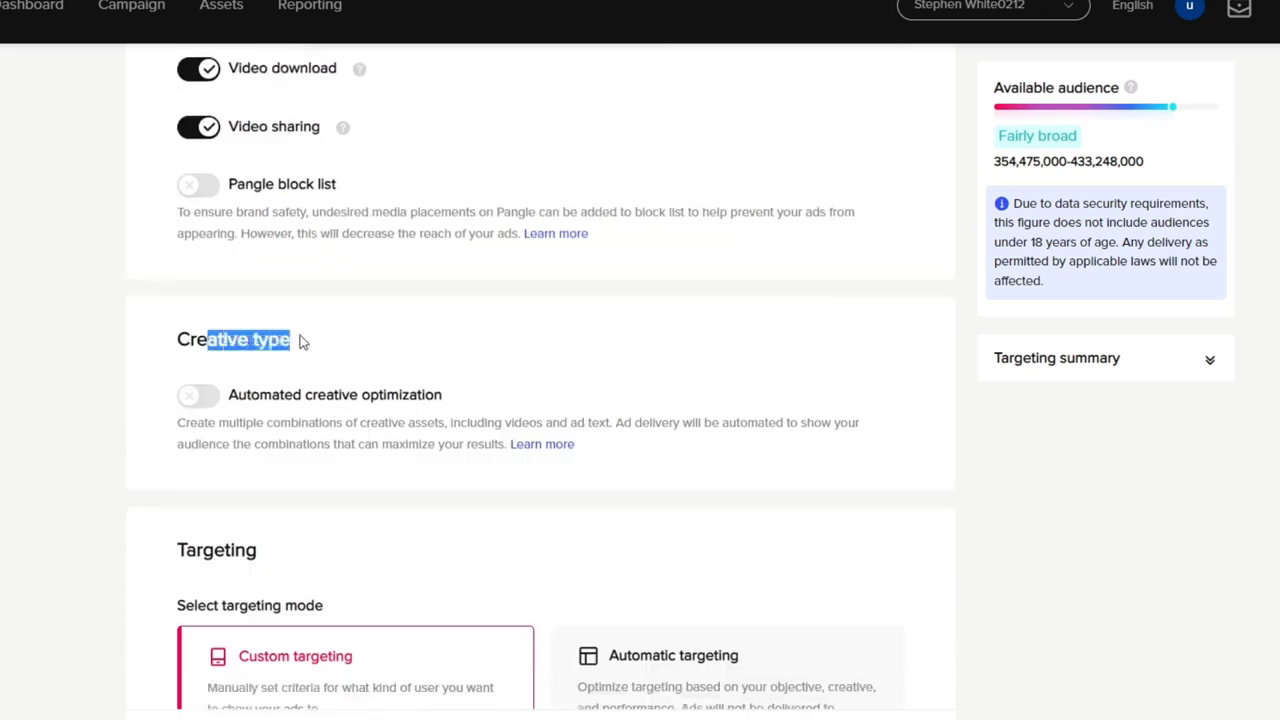
pyautogui.click(506, 341)
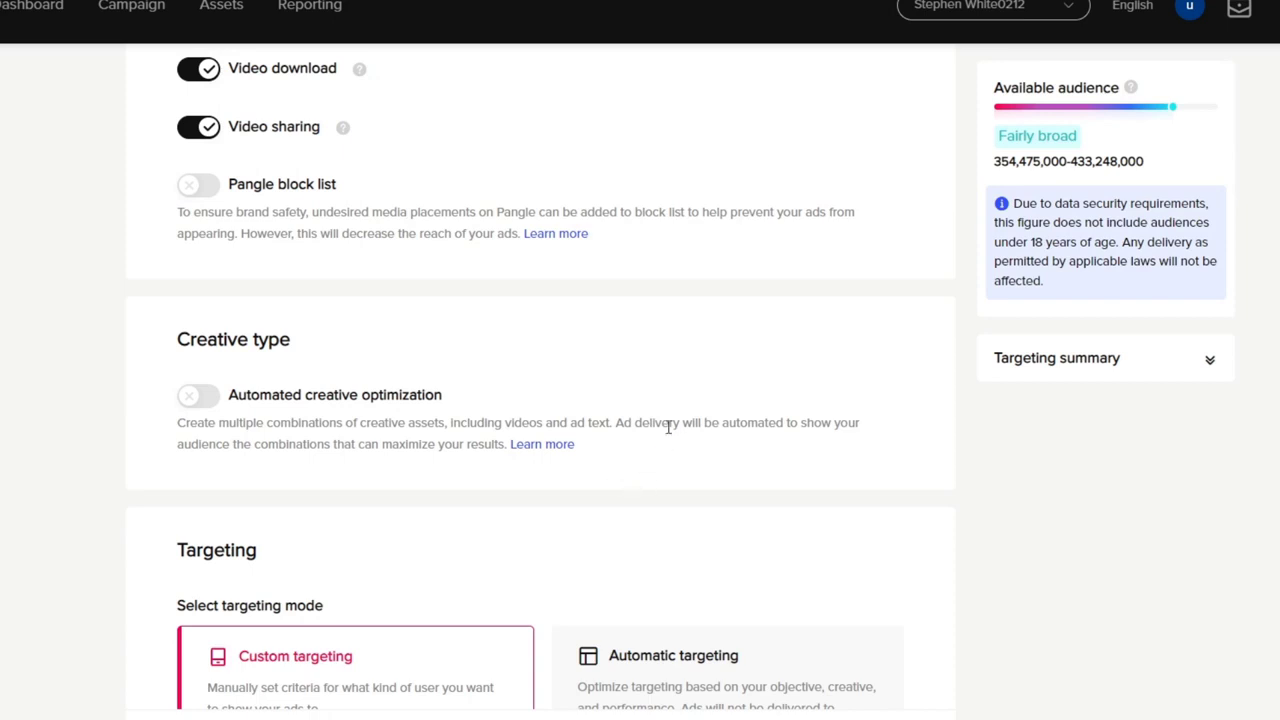
pyautogui.scroll(-3, 668, 427)
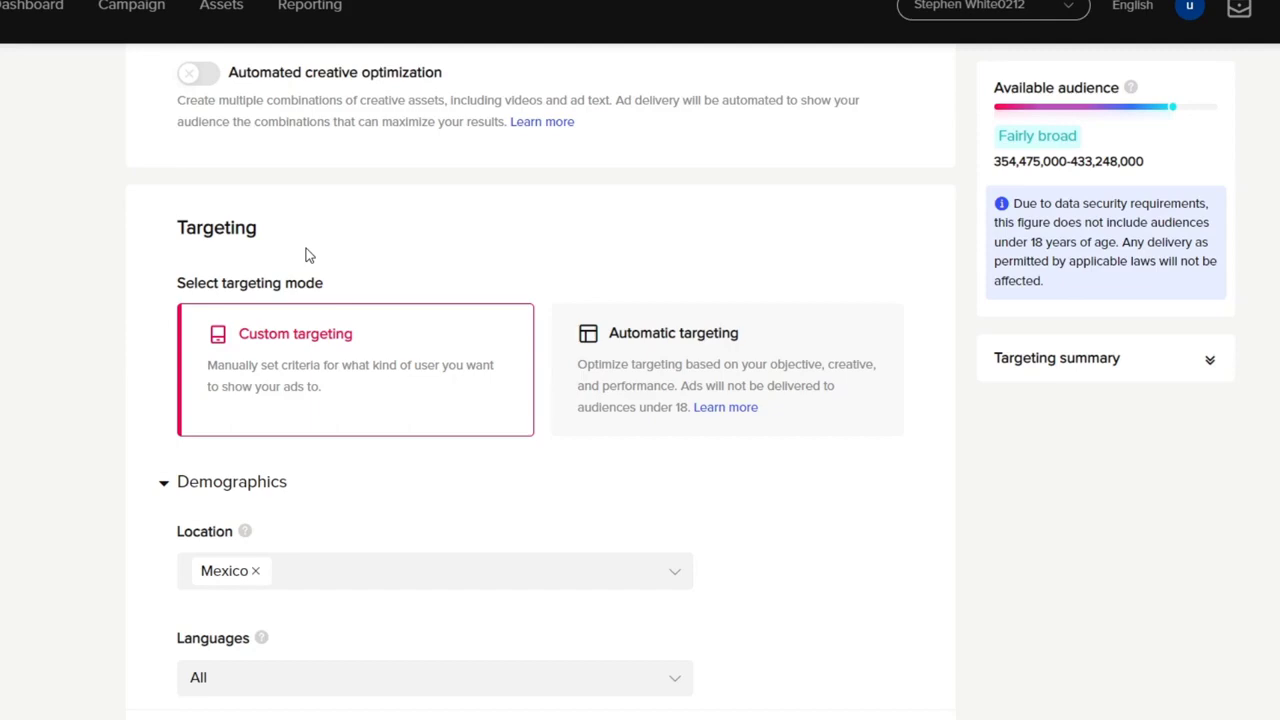
pyautogui.scroll(-3, 760, 493)
pyautogui.scroll(12, 766, 486)
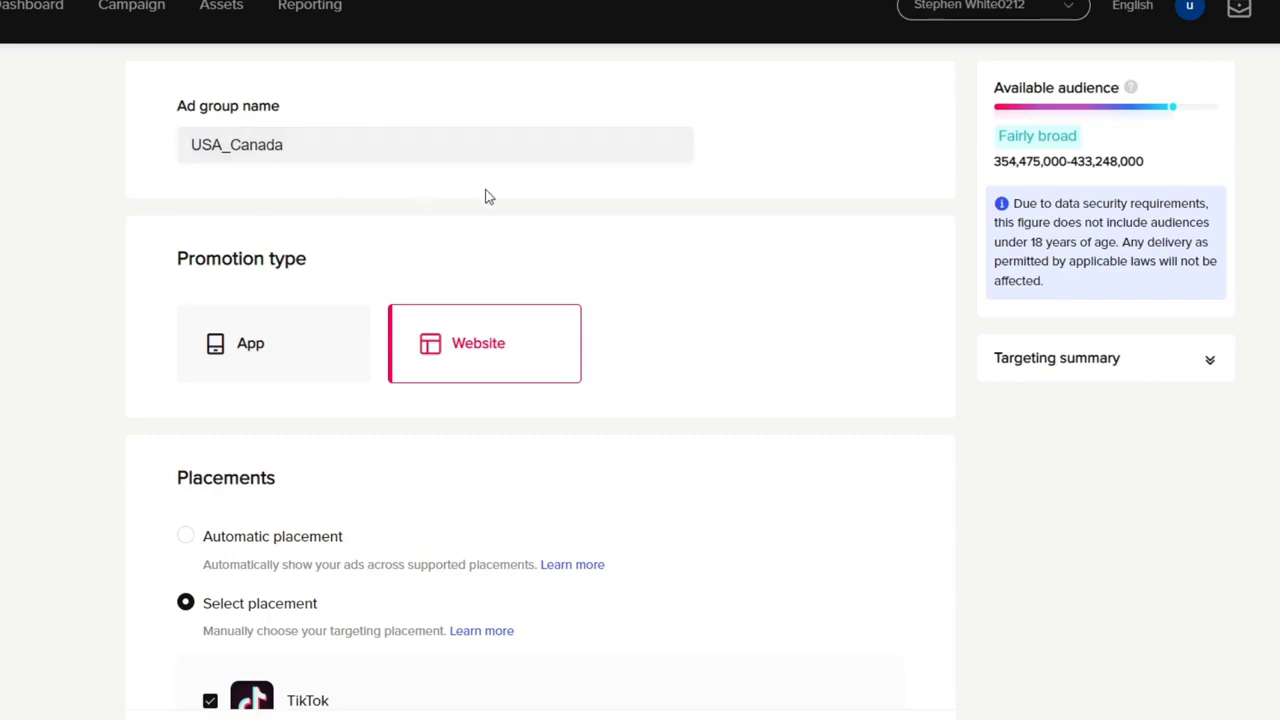
# Step: Remove Mexico from the ad group's target locations in the demographics settings
pyautogui.scroll(-12, 486, 194)
pyautogui.scroll(-3, 476, 208)
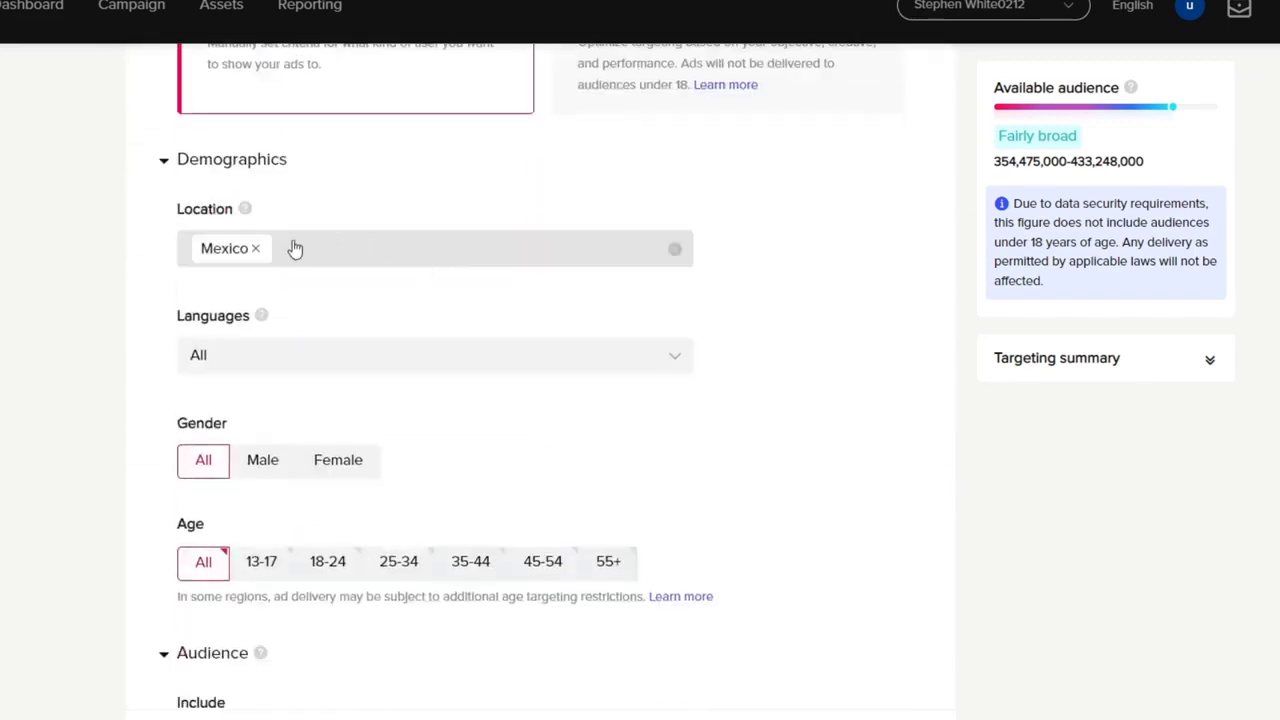
pyautogui.click(257, 252)
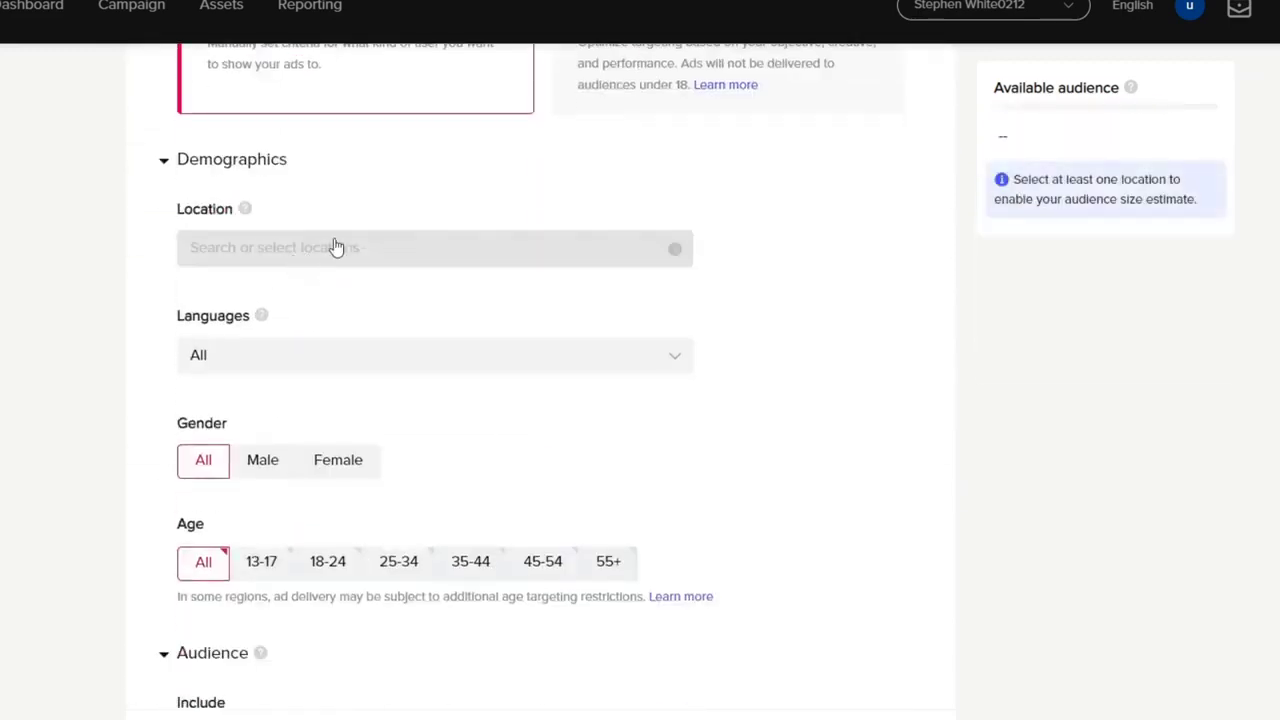
# Step: Look through the countries available for location targeting, including the regions within the United Arab Emirates and Turkey
pyautogui.click(333, 252)
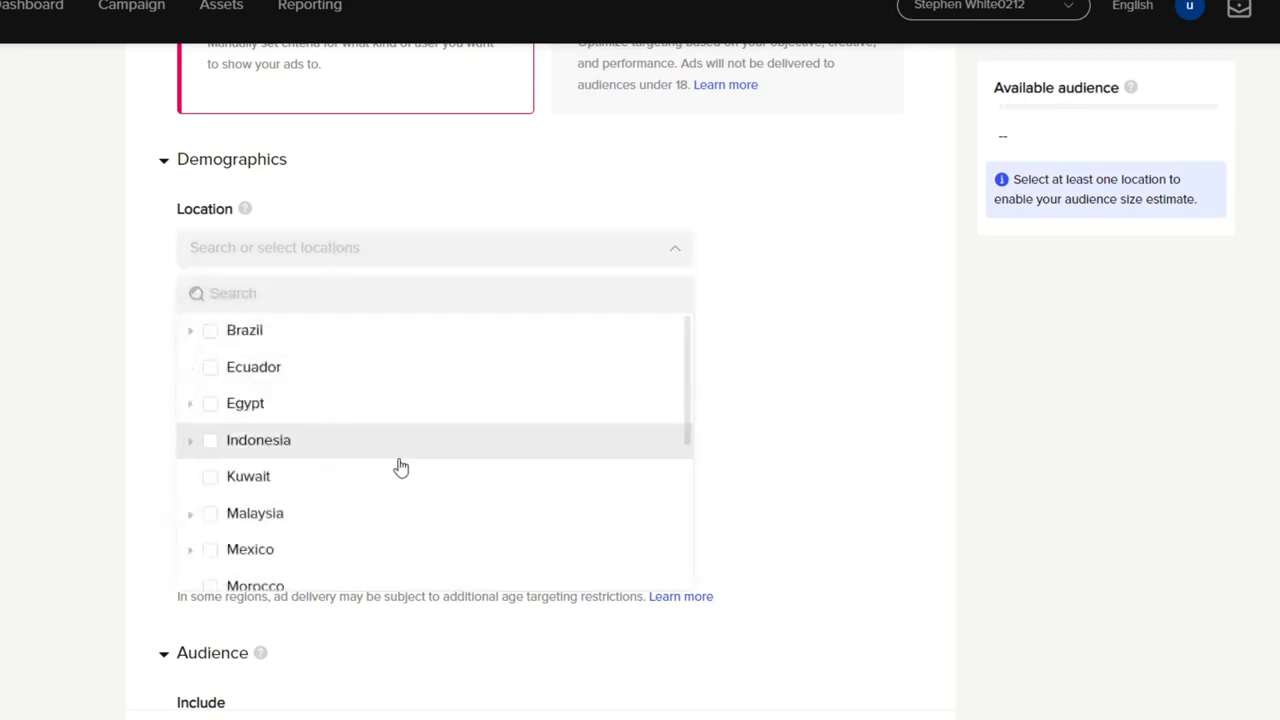
pyautogui.scroll(-4, 400, 466)
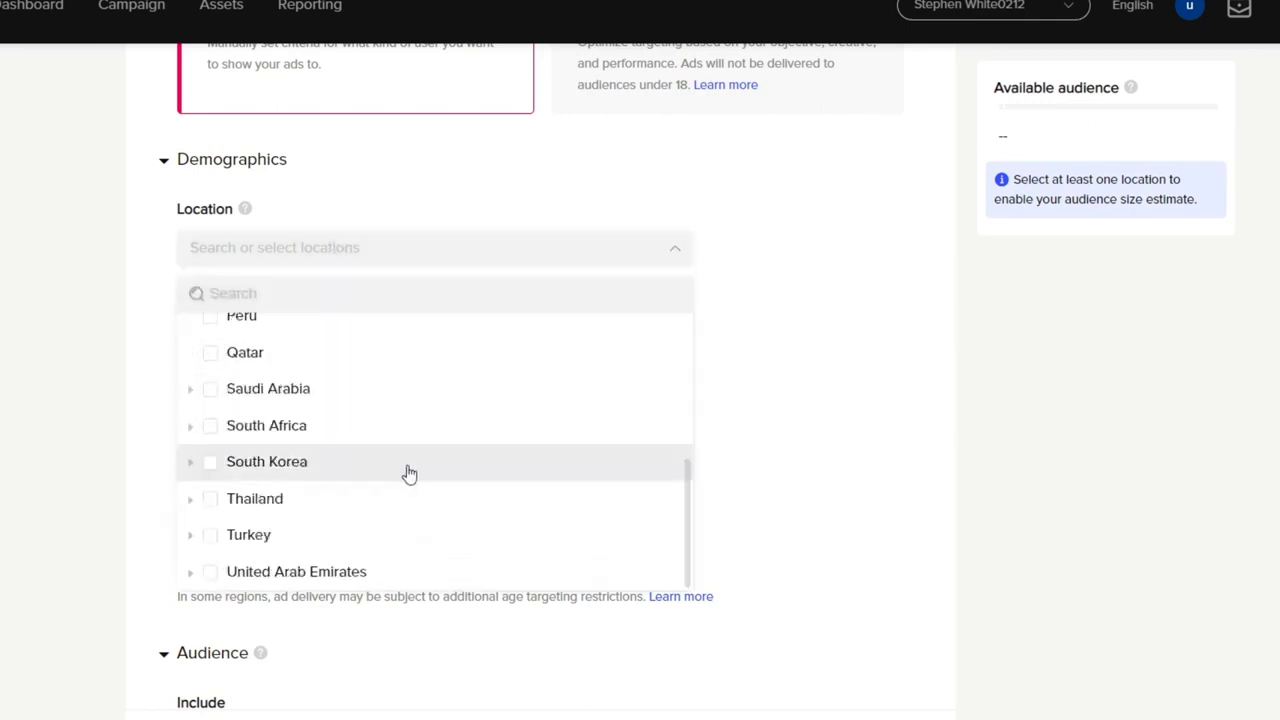
pyautogui.scroll(4, 410, 476)
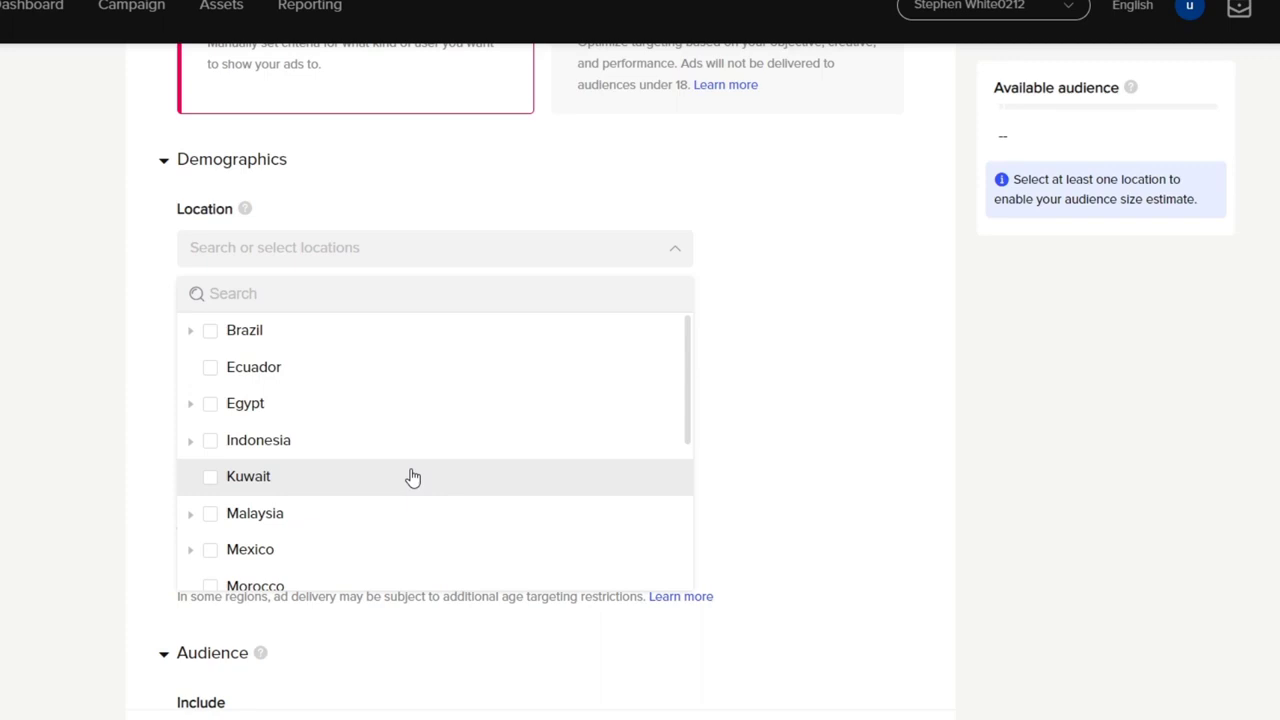
pyautogui.scroll(-4, 418, 449)
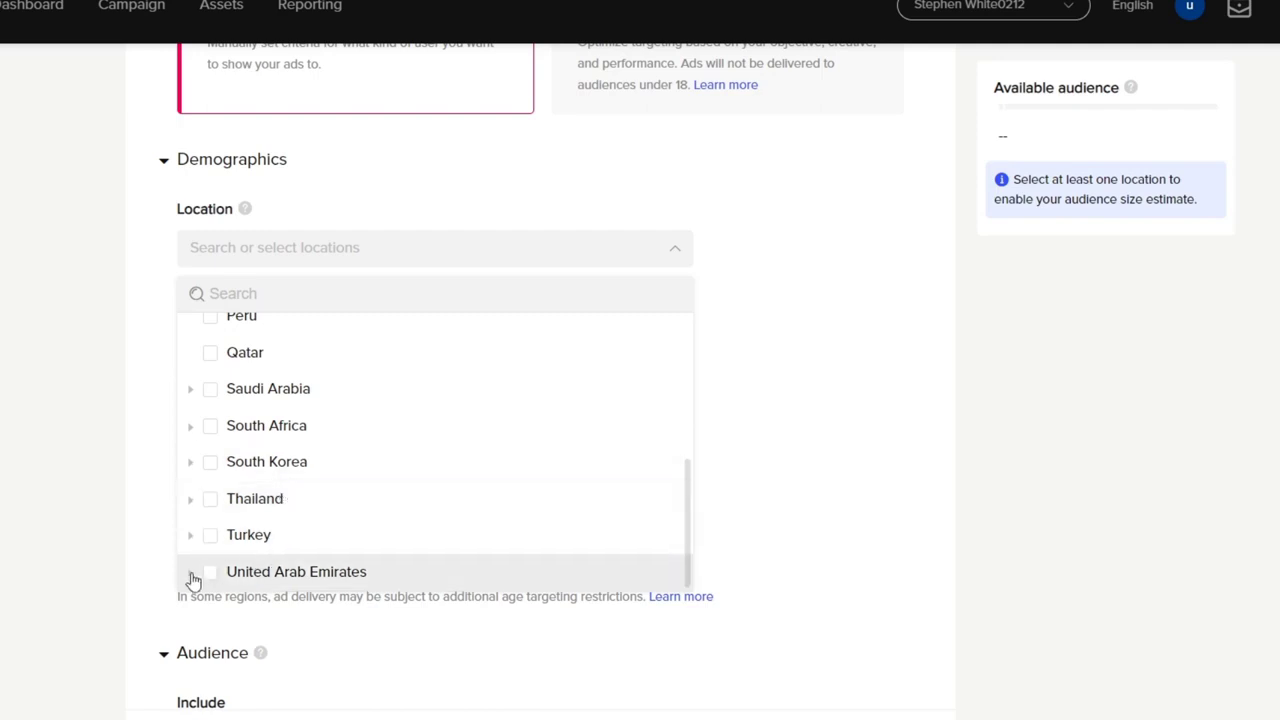
pyautogui.scroll(-1, 352, 553)
pyautogui.scroll(-5, 352, 555)
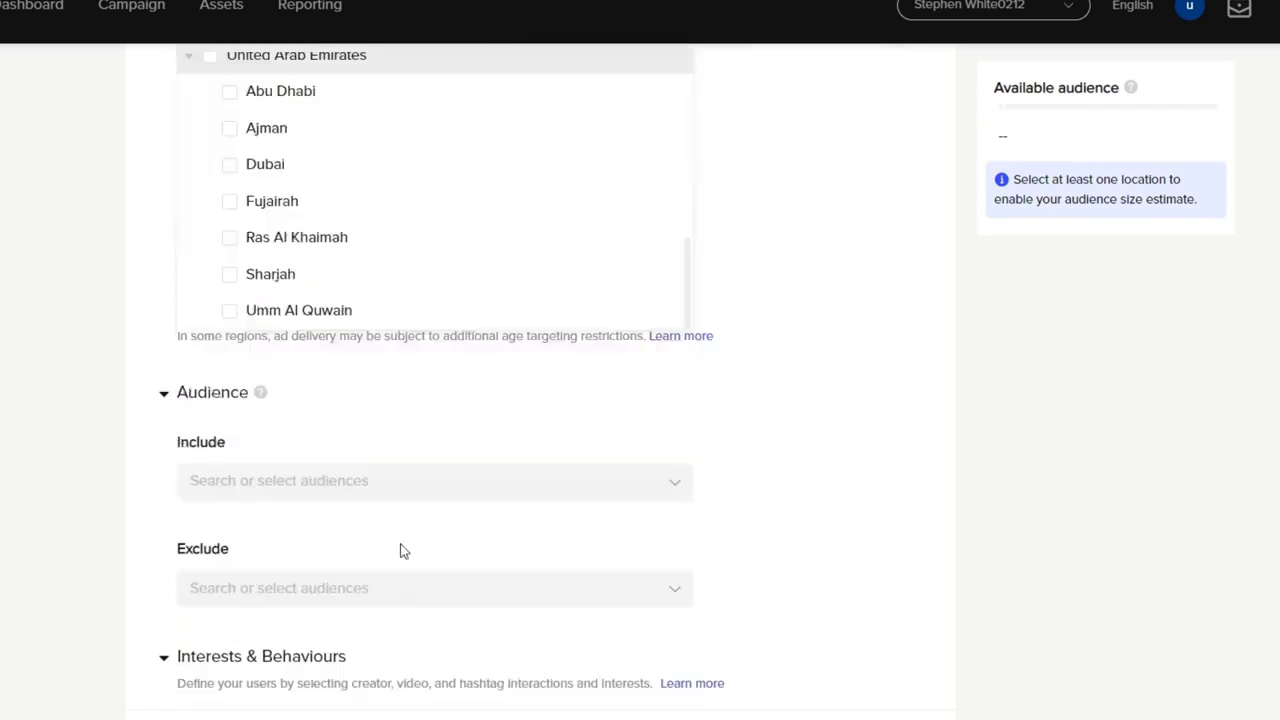
pyautogui.scroll(3, 722, 465)
pyautogui.scroll(10, 457, 480)
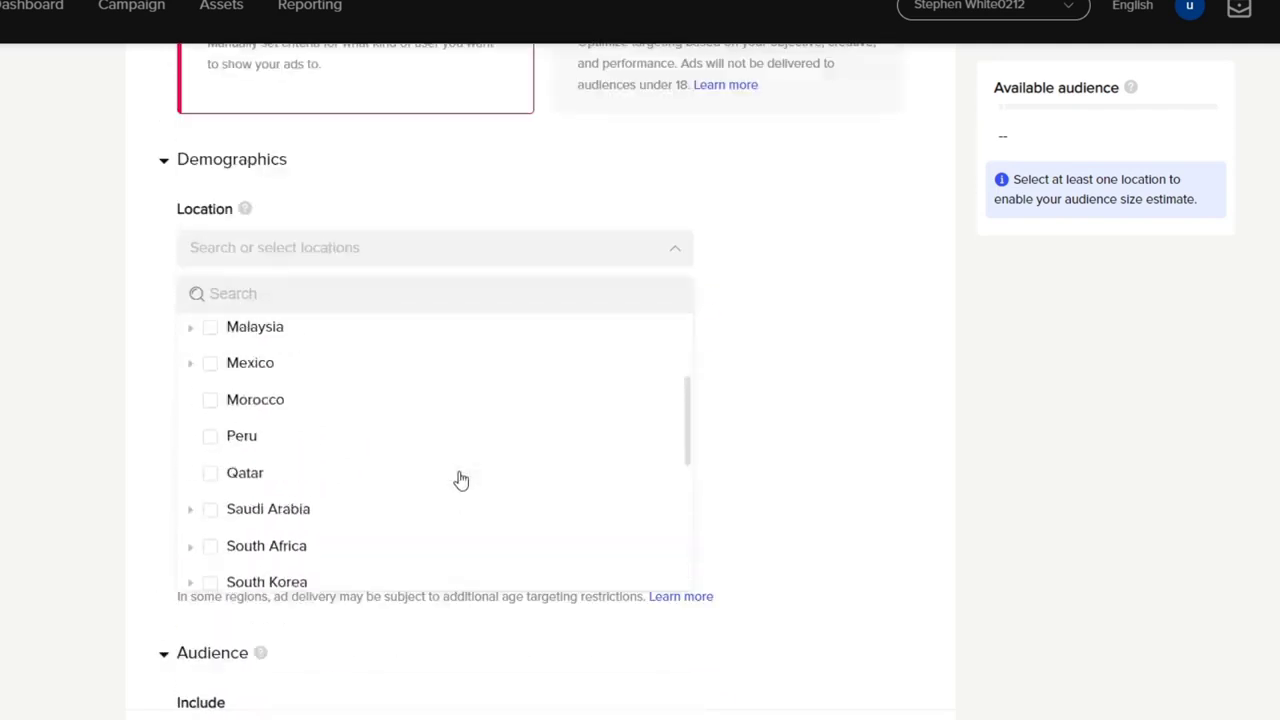
pyautogui.scroll(-3, 733, 503)
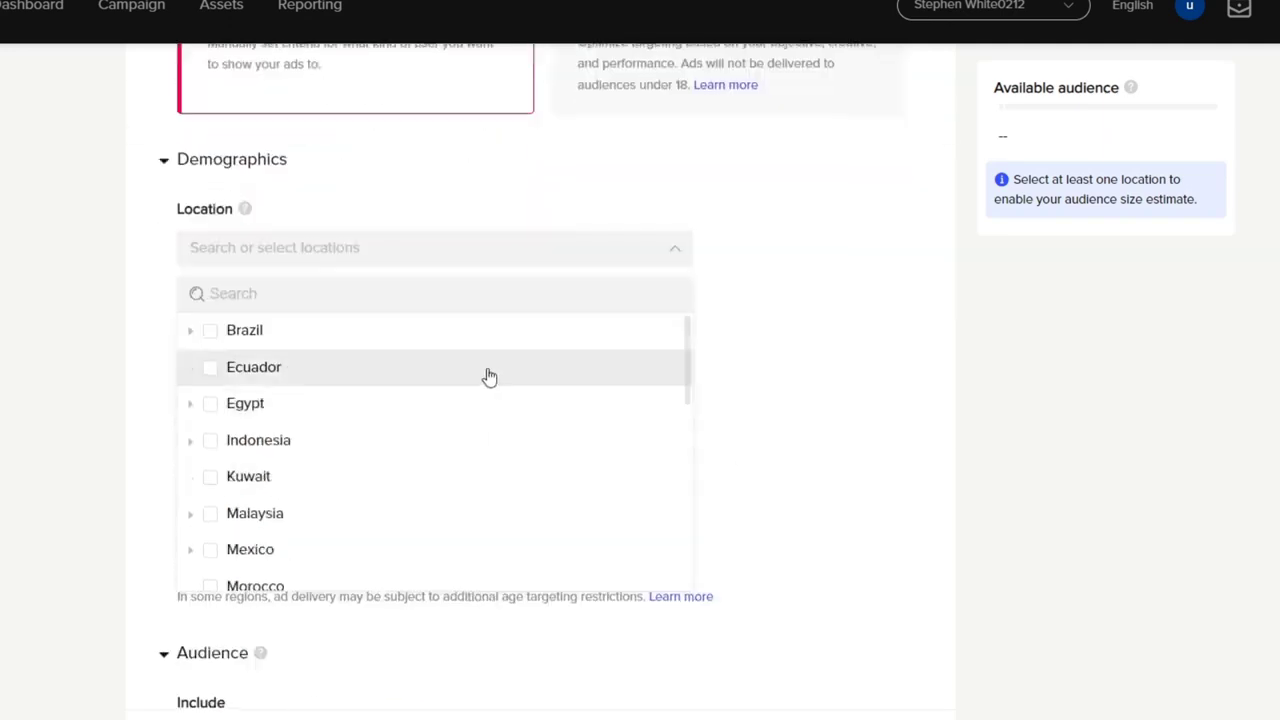
pyautogui.scroll(-4, 458, 485)
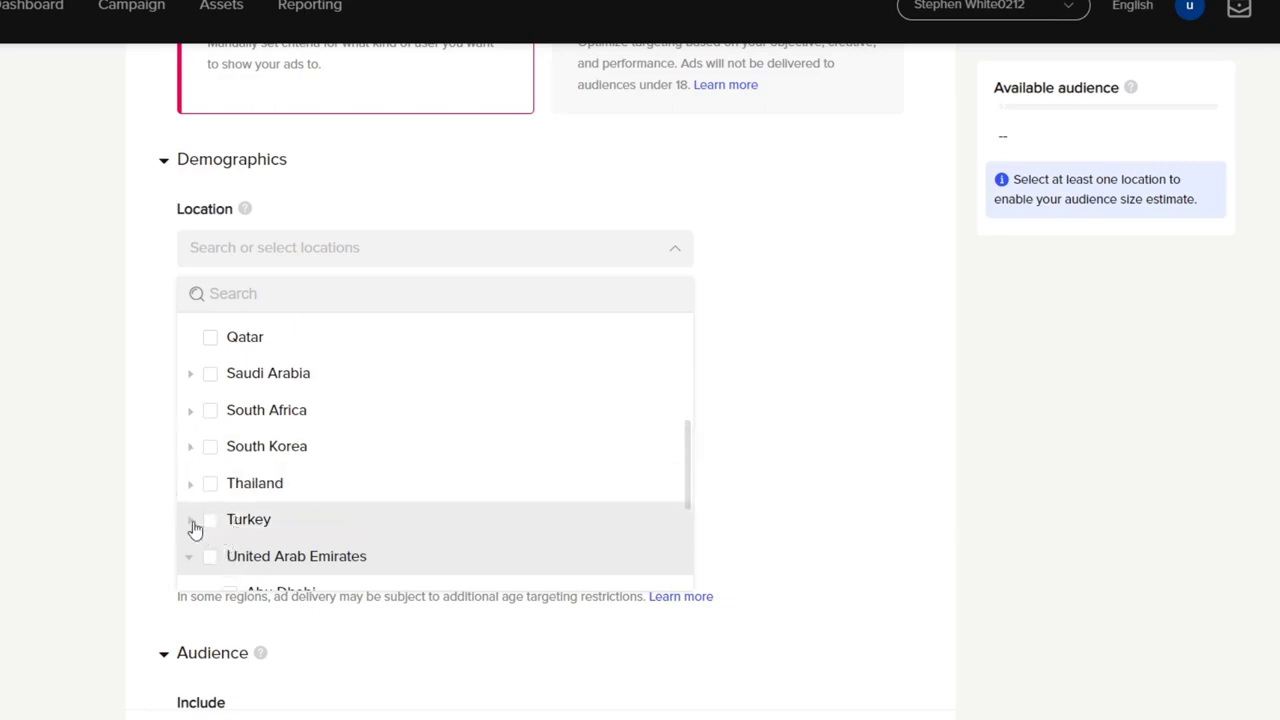
pyautogui.click(191, 521)
pyautogui.scroll(-8, 420, 512)
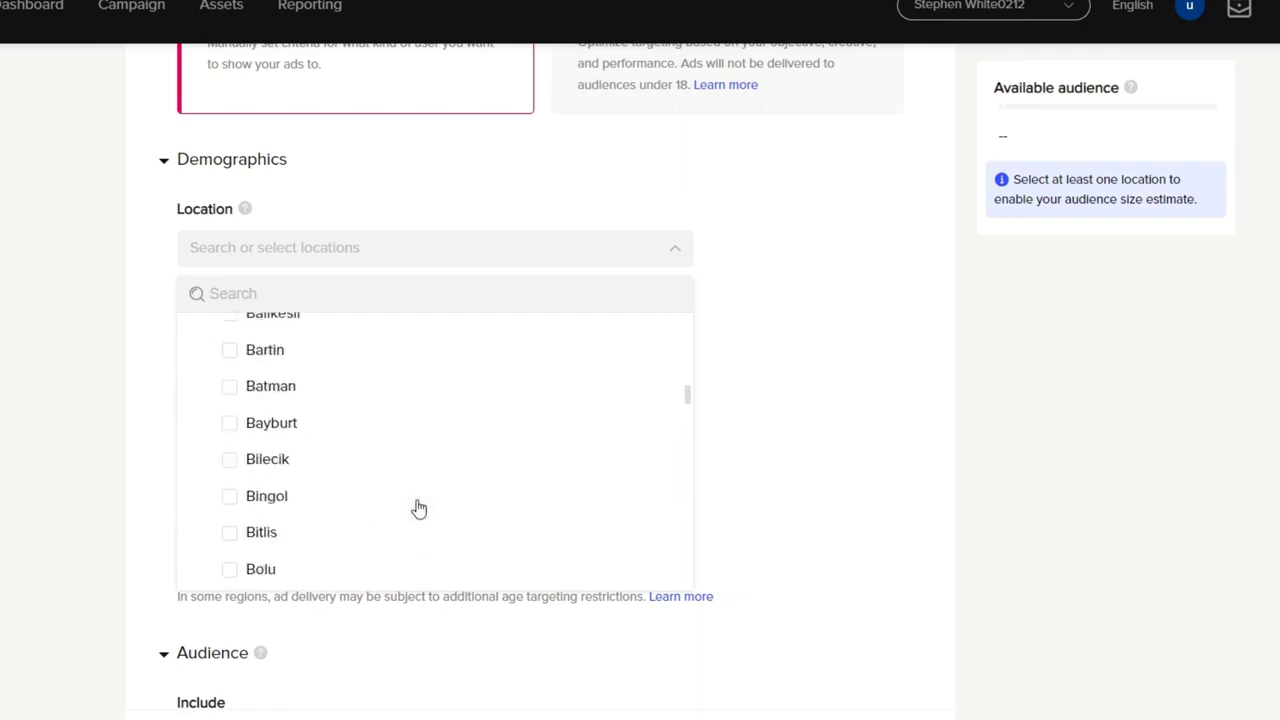
pyautogui.scroll(8, 360, 500)
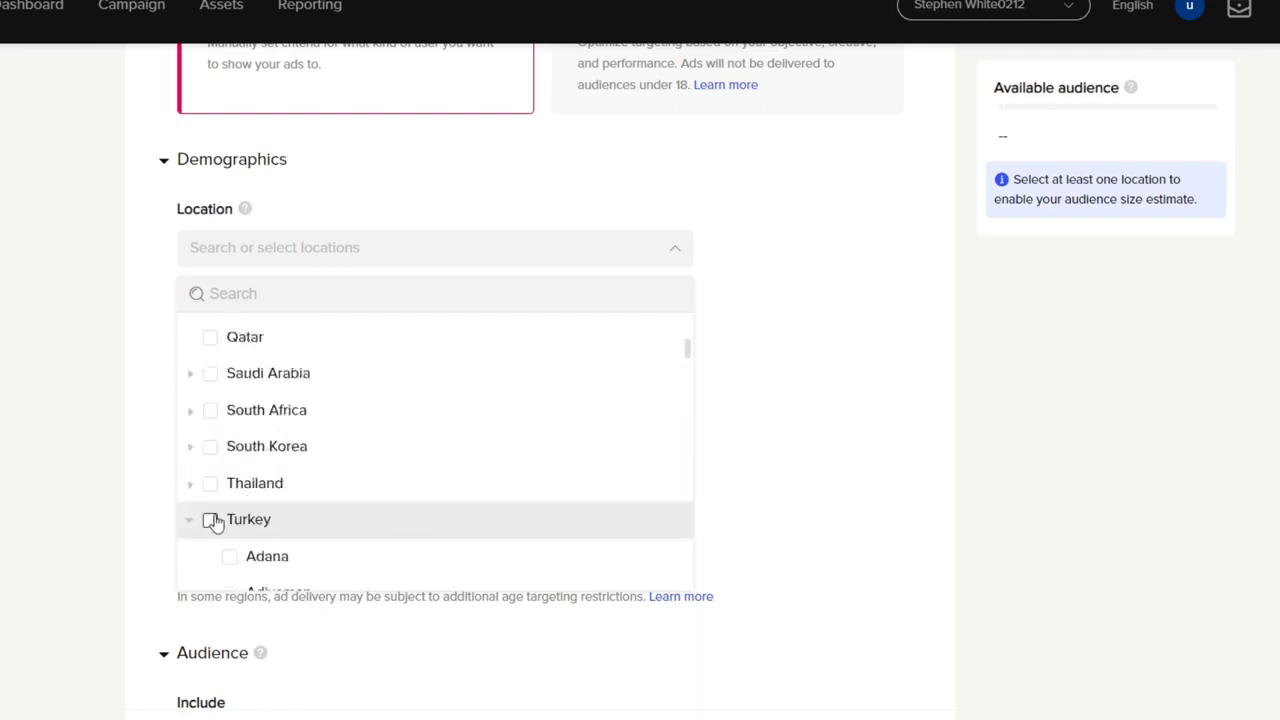
# Step: Select Turkey, South Korea, Egypt and Brazil as the ad group's target locations
pyautogui.click(212, 518)
pyautogui.click(210, 447)
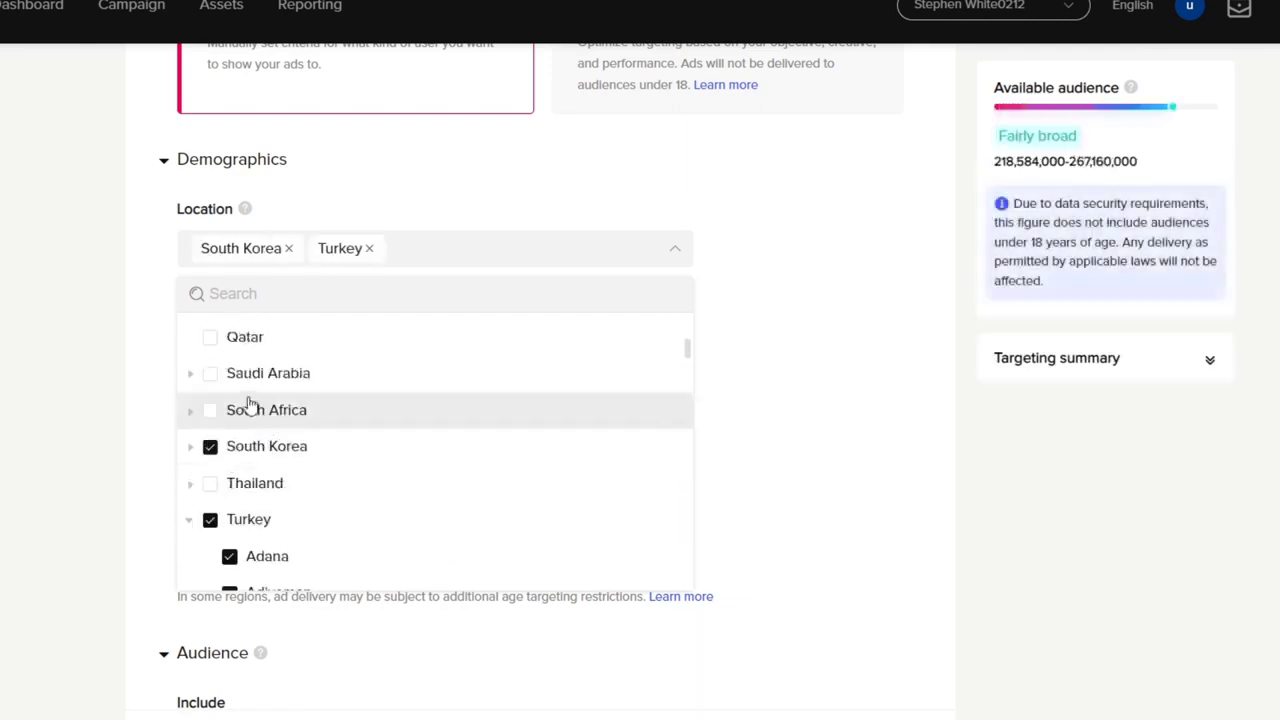
pyautogui.scroll(4, 270, 430)
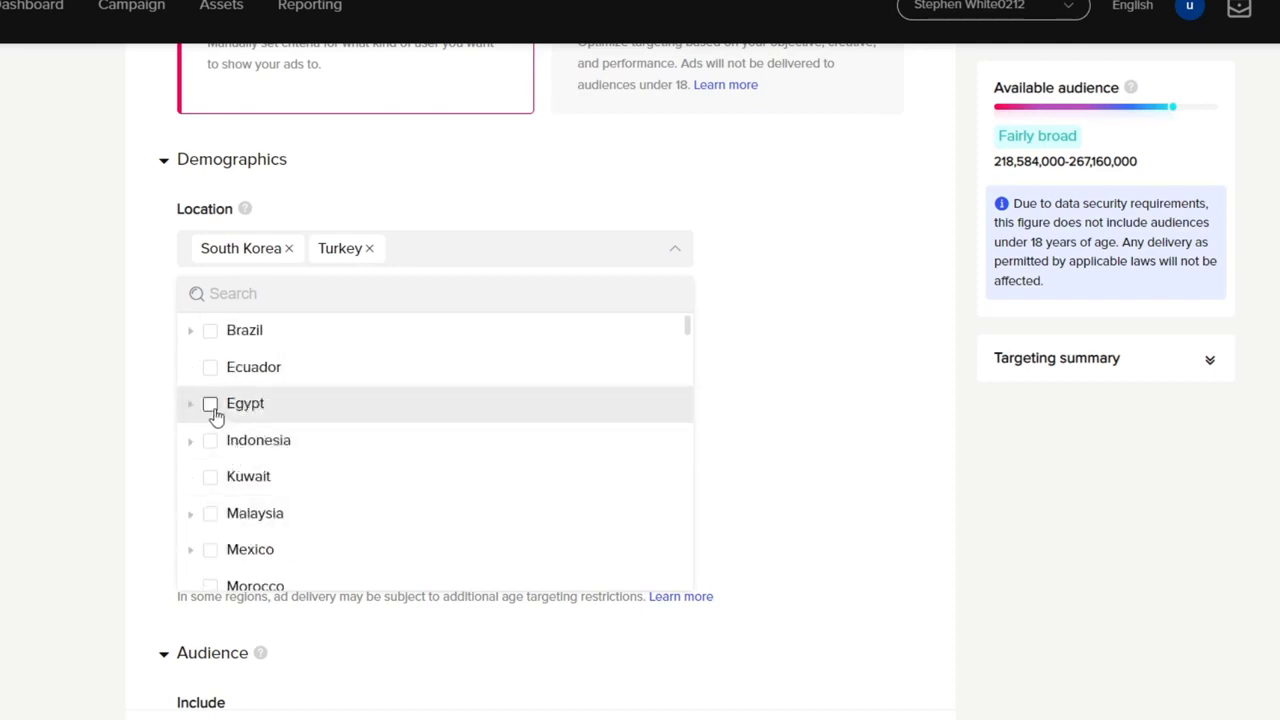
pyautogui.click(211, 406)
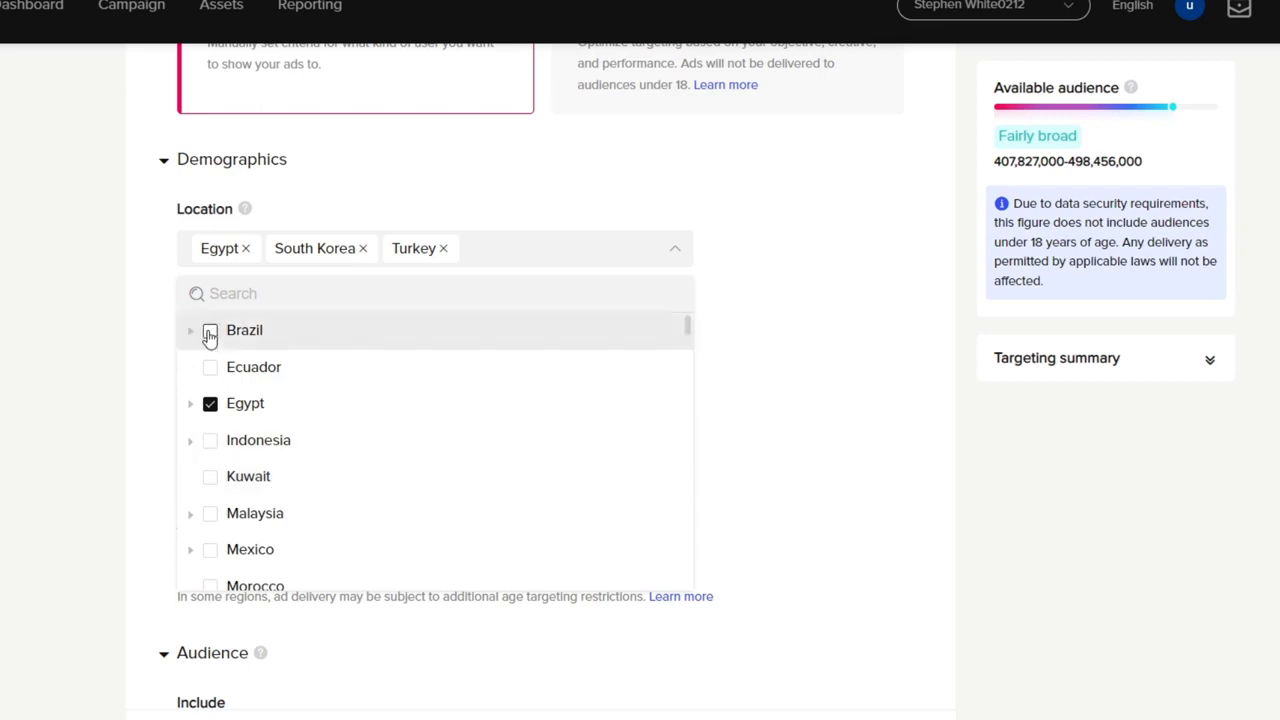
pyautogui.click(210, 335)
pyautogui.click(754, 377)
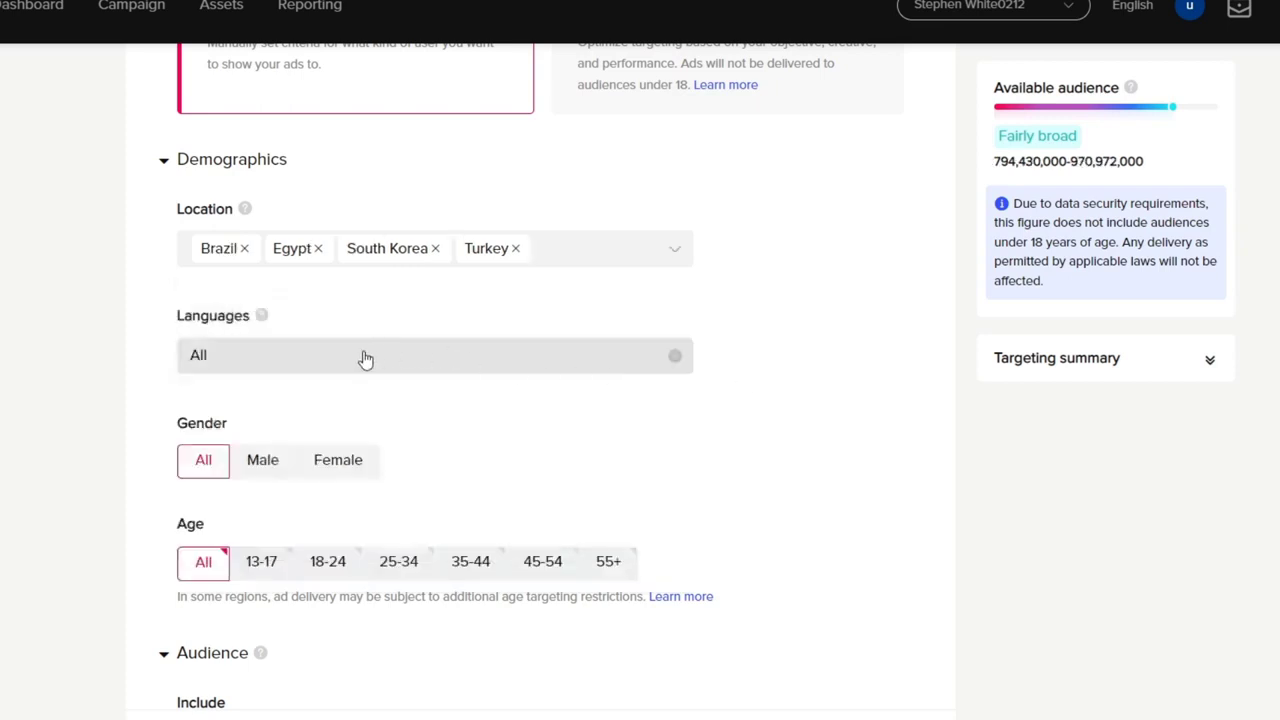
# Step: Limit the ad group's language targeting to English
pyautogui.click(365, 358)
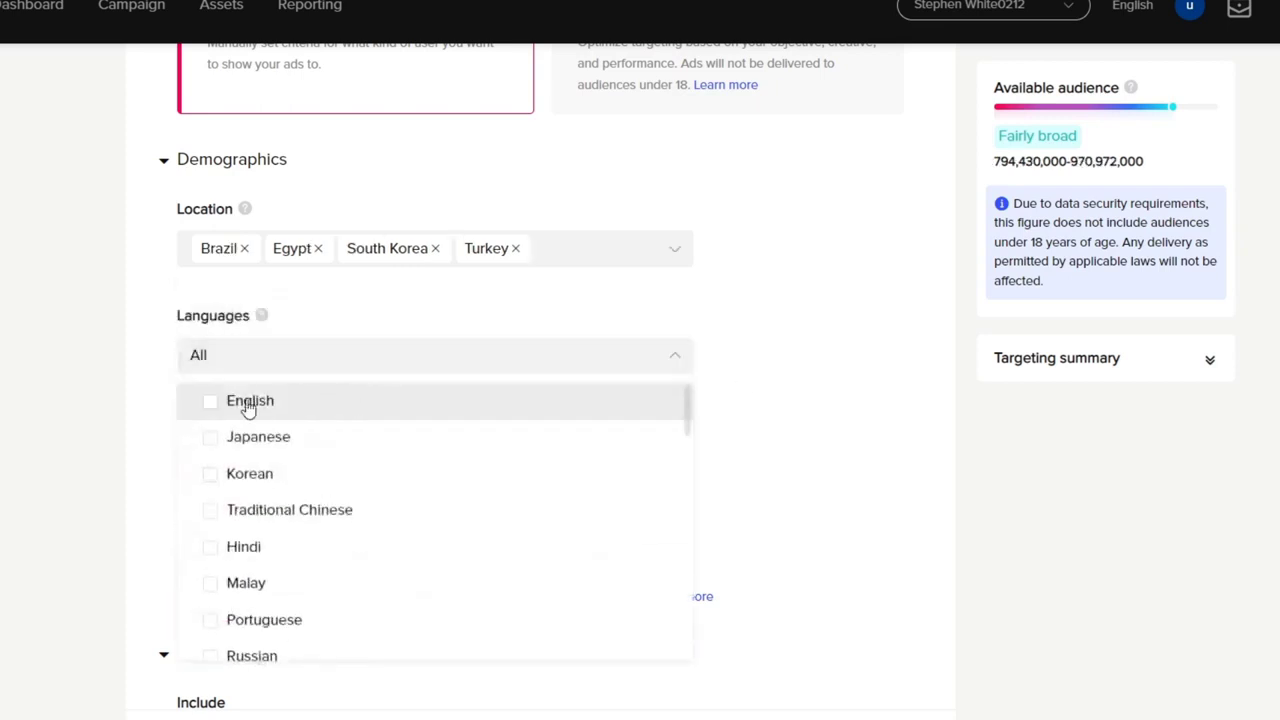
pyautogui.click(211, 403)
pyautogui.click(766, 436)
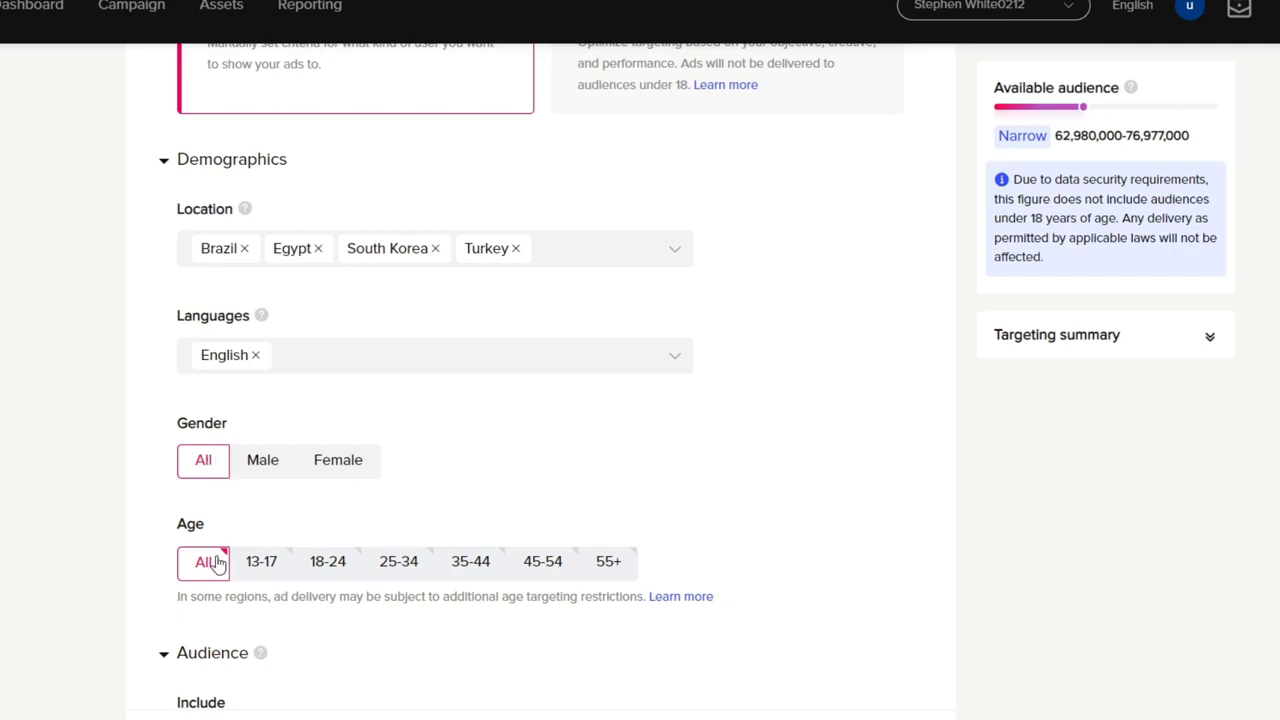
# Step: Restrict the audience to ages 13-17 and 18-24, and expand the targeting summary
pyautogui.click(274, 566)
pyautogui.click(333, 566)
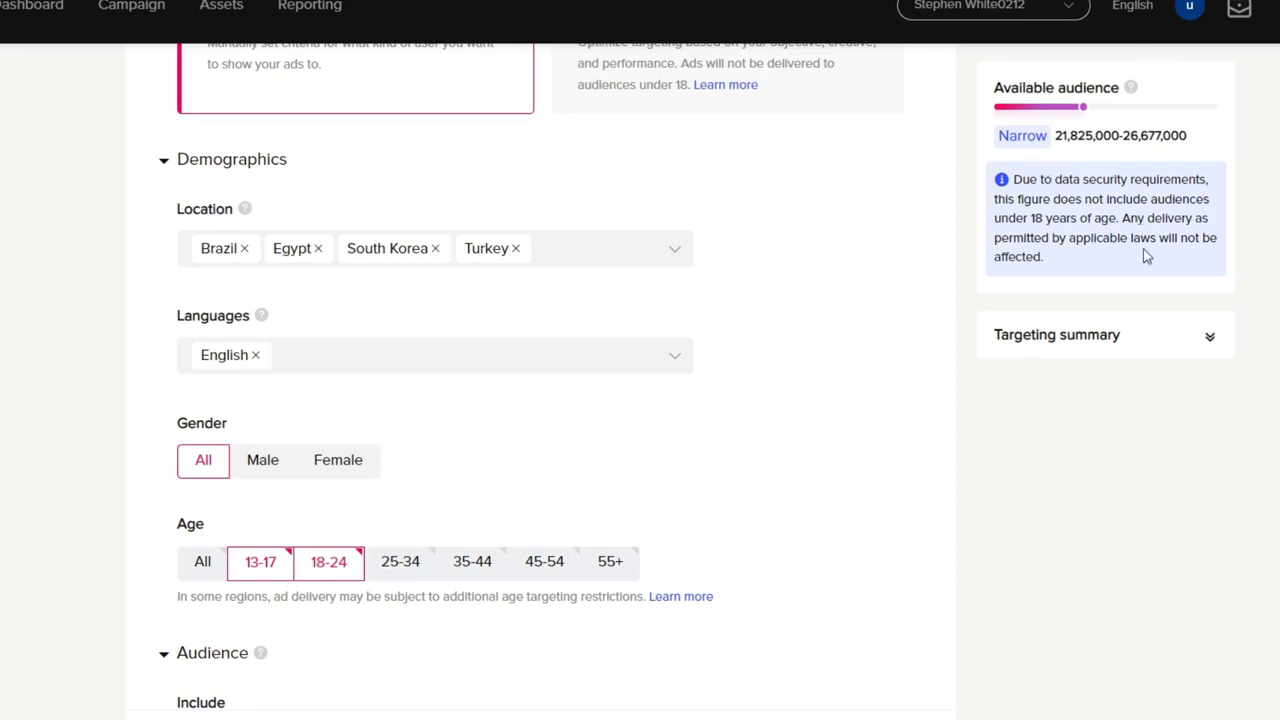
pyautogui.moveTo(1146, 199); pyautogui.dragTo(1202, 218)
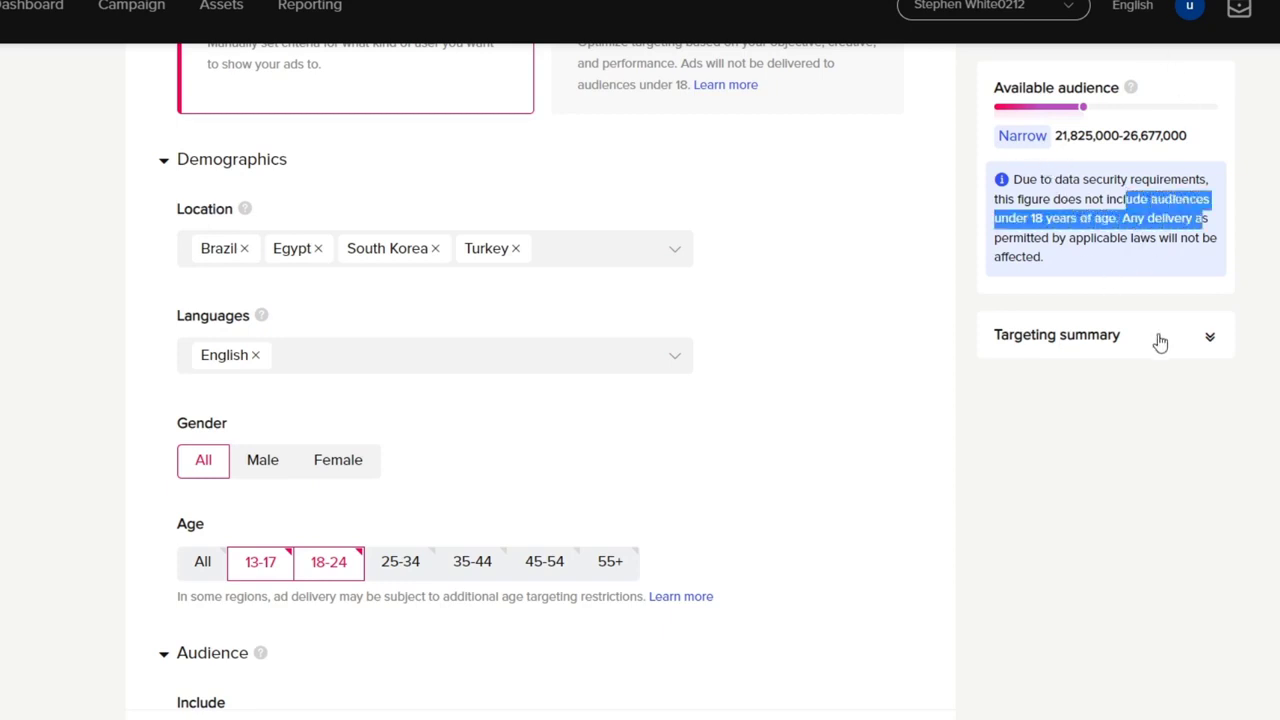
pyautogui.click(1160, 340)
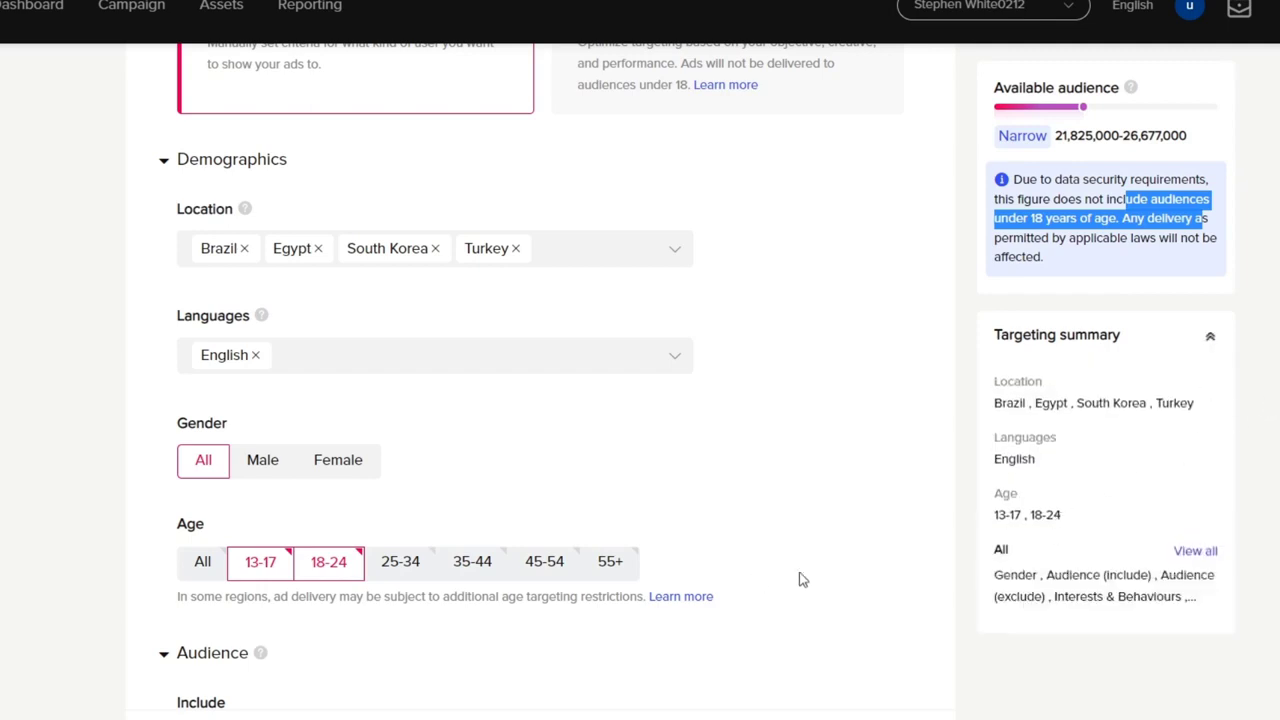
# Step: Check which custom and lookalike audiences are available to include in the ad group
pyautogui.scroll(-3, 800, 578)
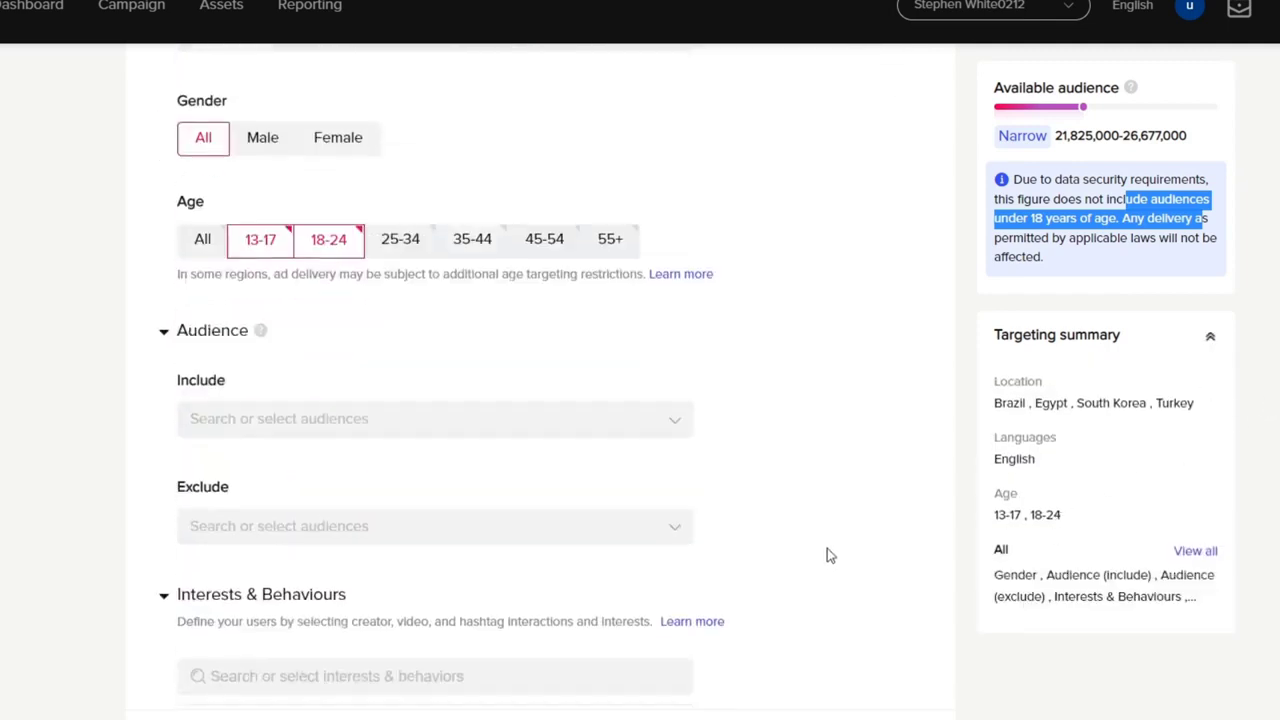
pyautogui.click(290, 424)
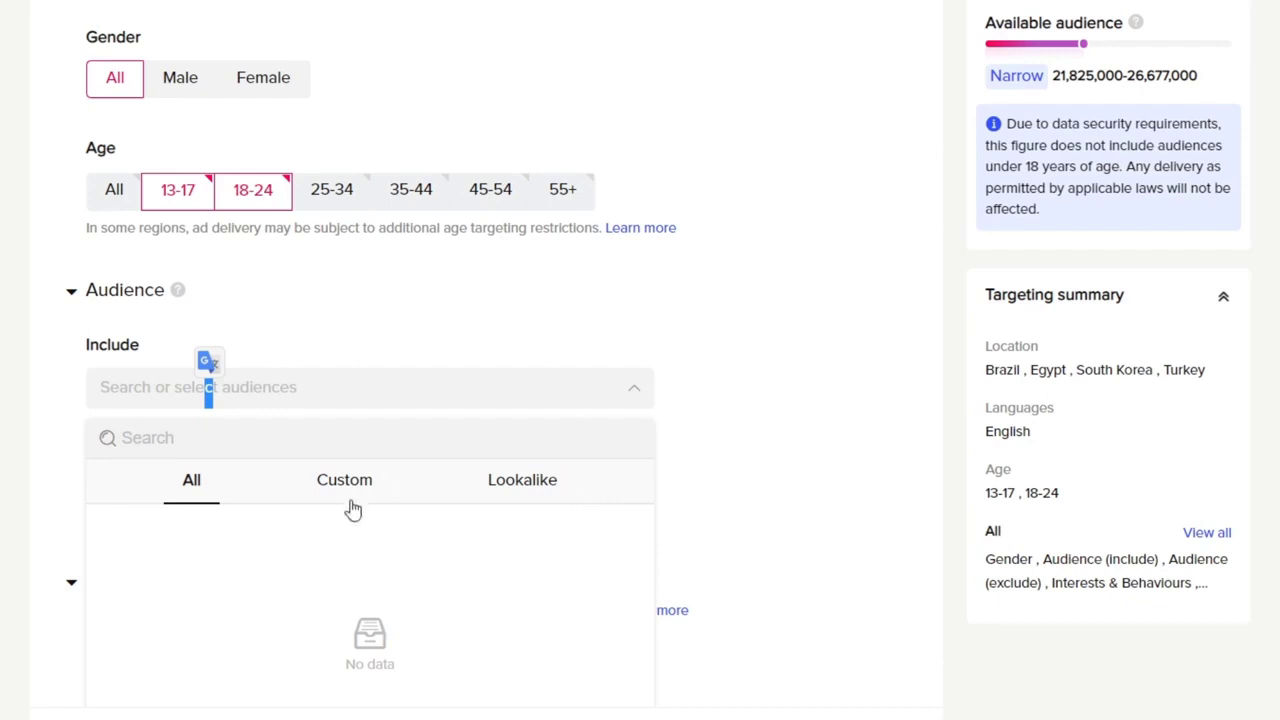
pyautogui.click(494, 506)
pyautogui.click(767, 426)
# Step: Add the interests Music & Instruments and Music from Culture & Art under News & Entertainment
pyautogui.scroll(-3, 771, 424)
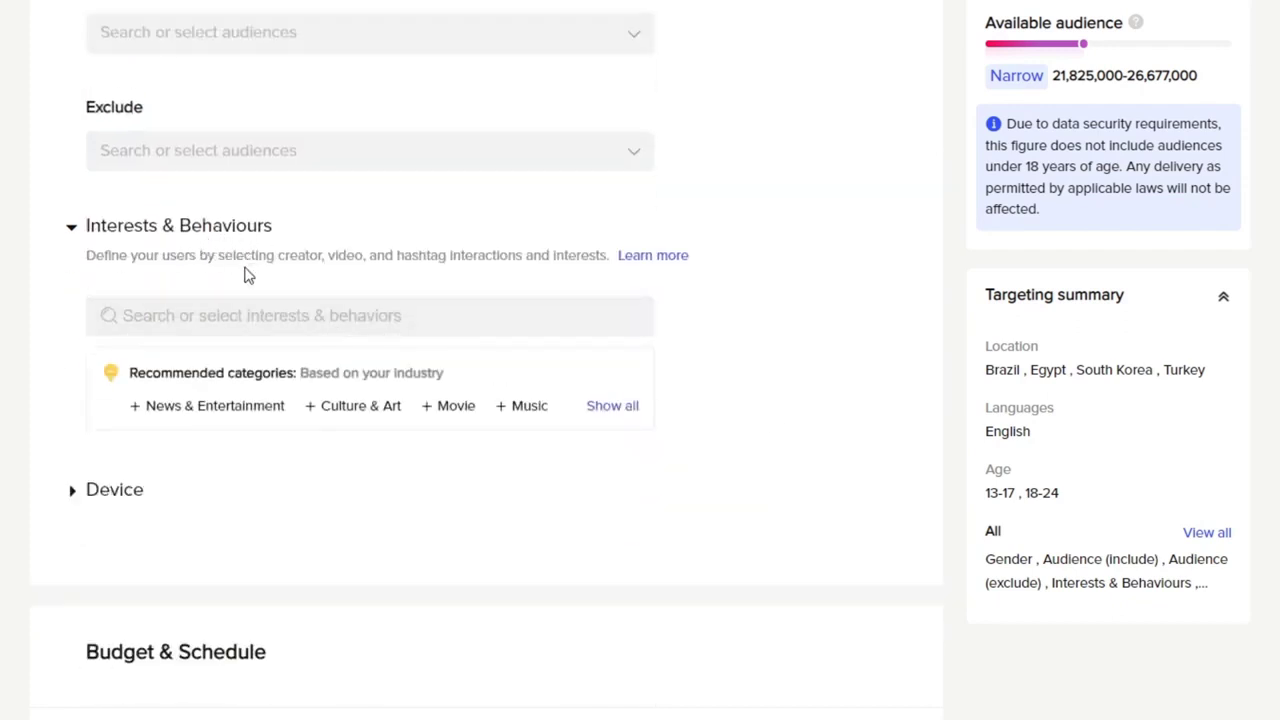
pyautogui.click(316, 313)
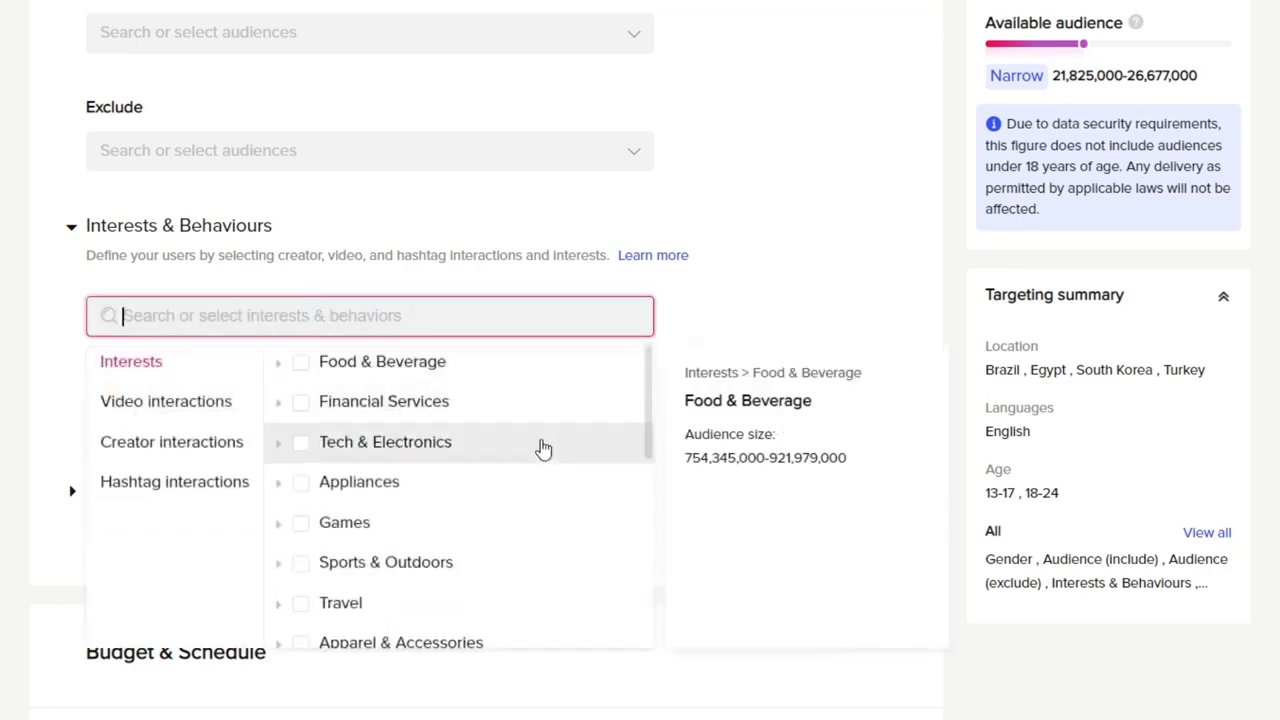
pyautogui.scroll(-5, 497, 549)
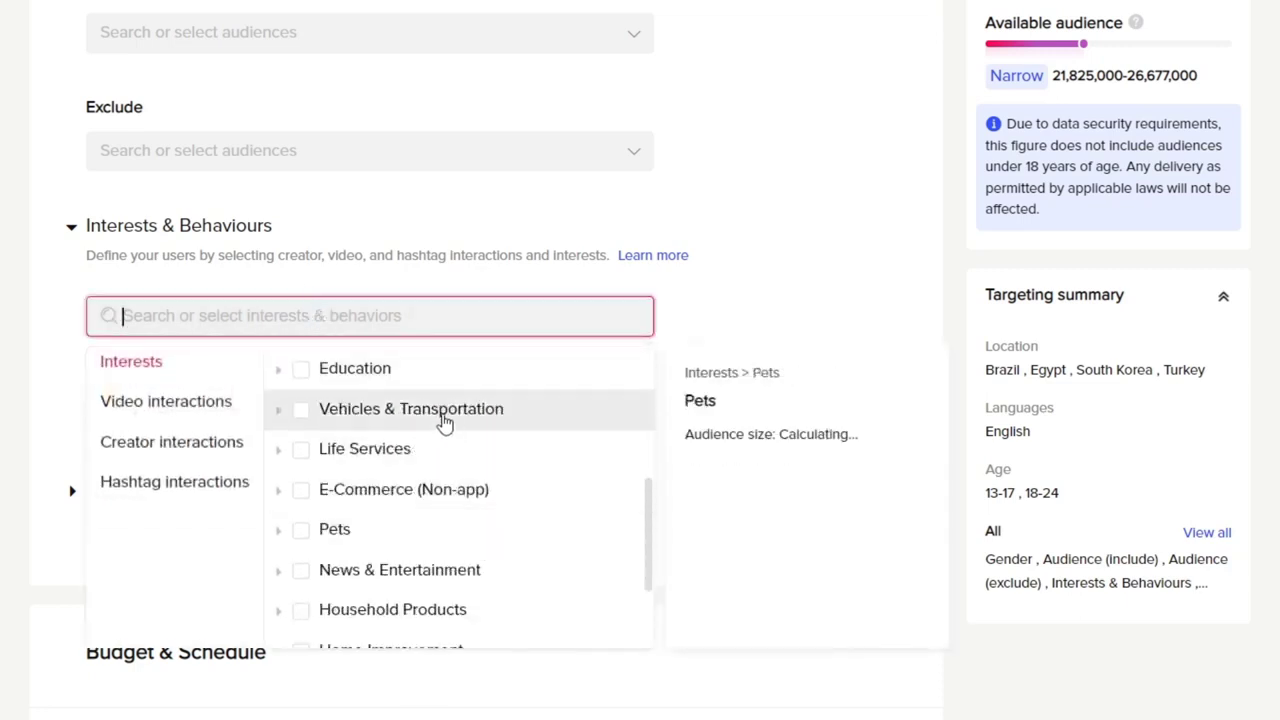
pyautogui.scroll(-3, 543, 543)
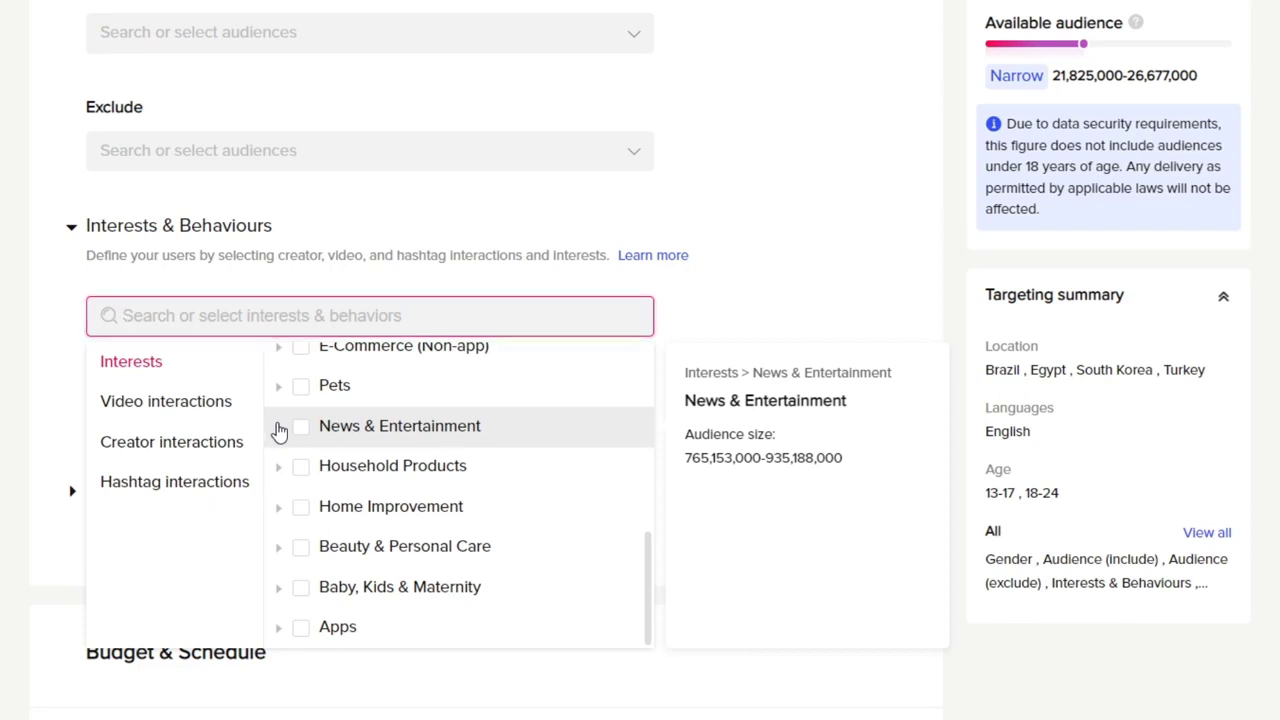
pyautogui.click(277, 431)
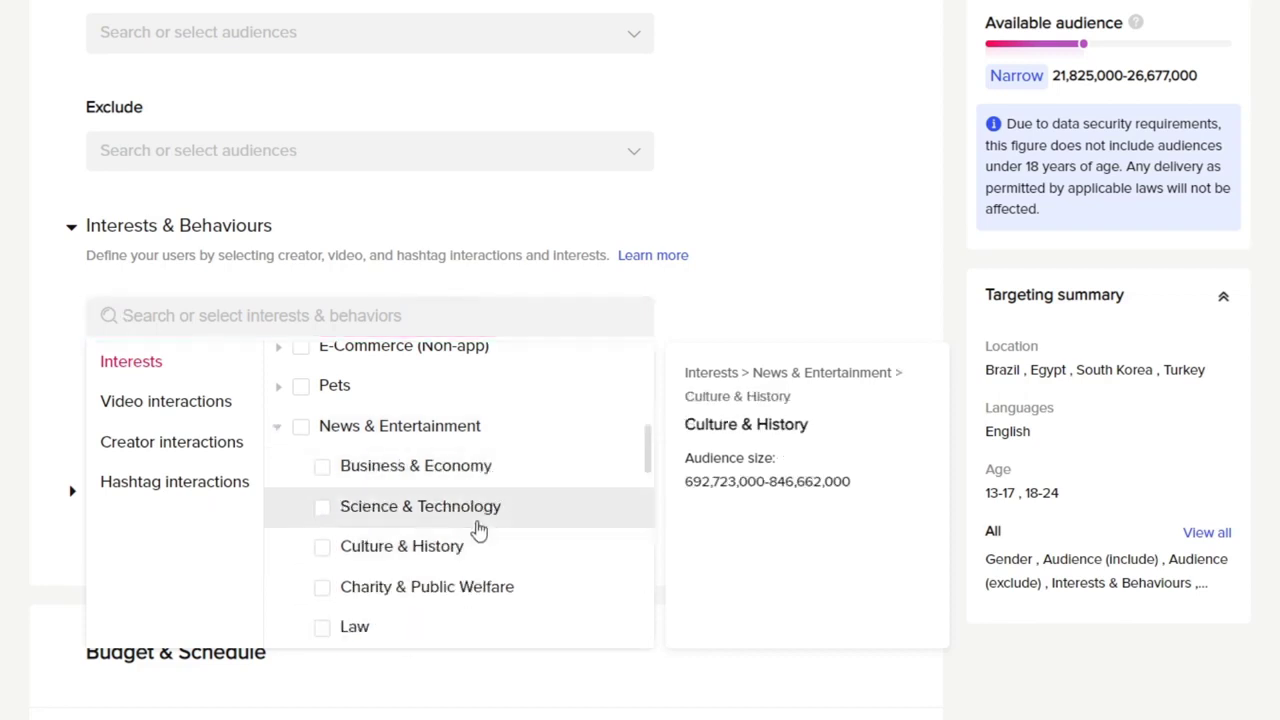
pyautogui.scroll(-5, 517, 472)
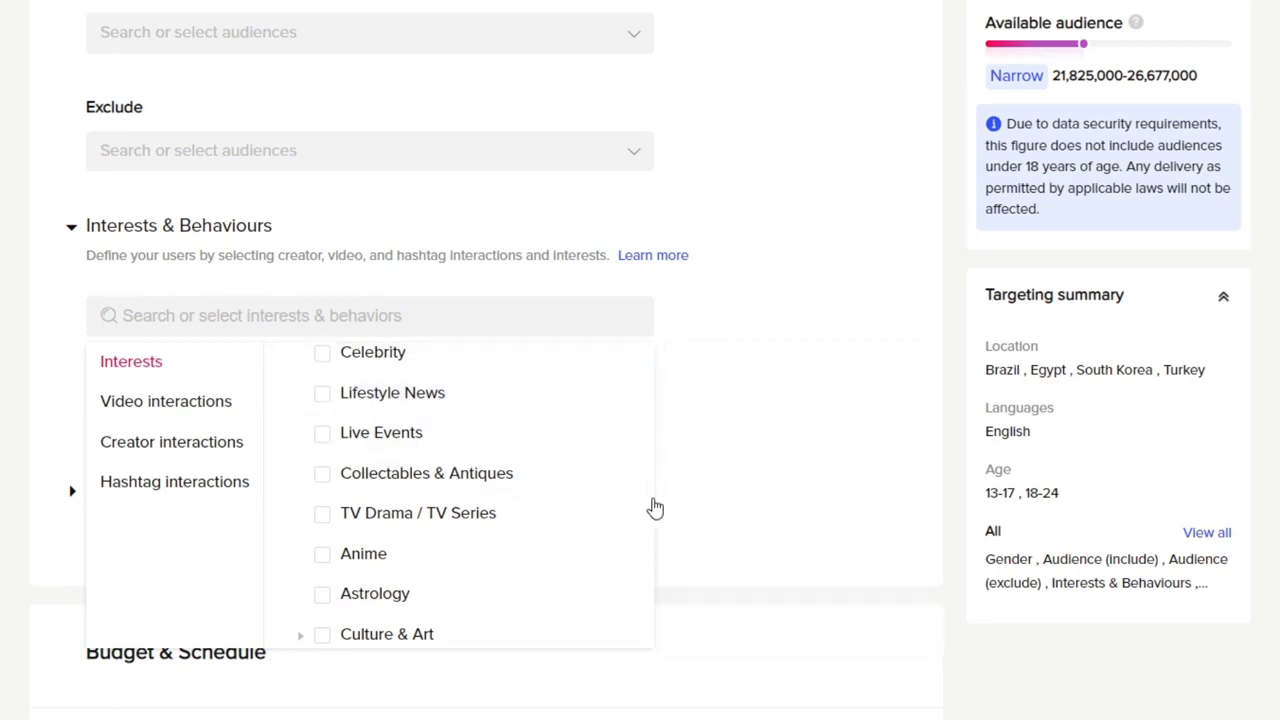
pyautogui.moveTo(651, 517); pyautogui.dragTo(660, 550)
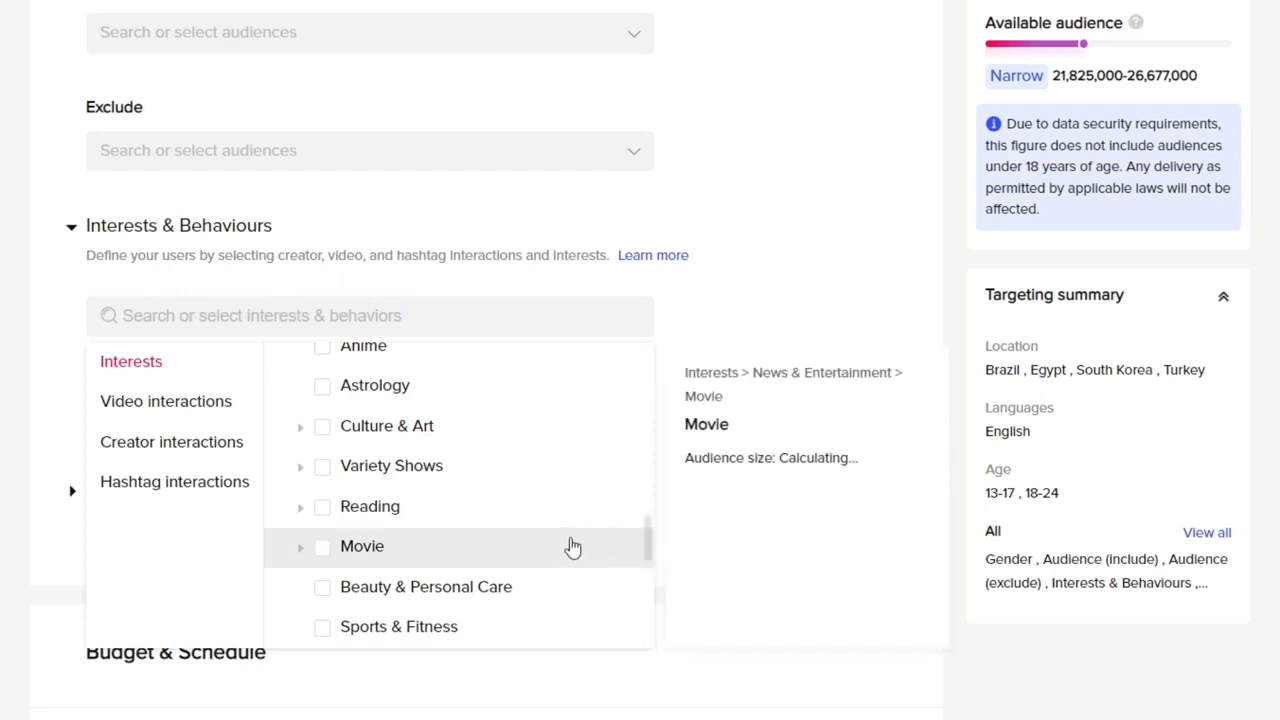
pyautogui.click(299, 428)
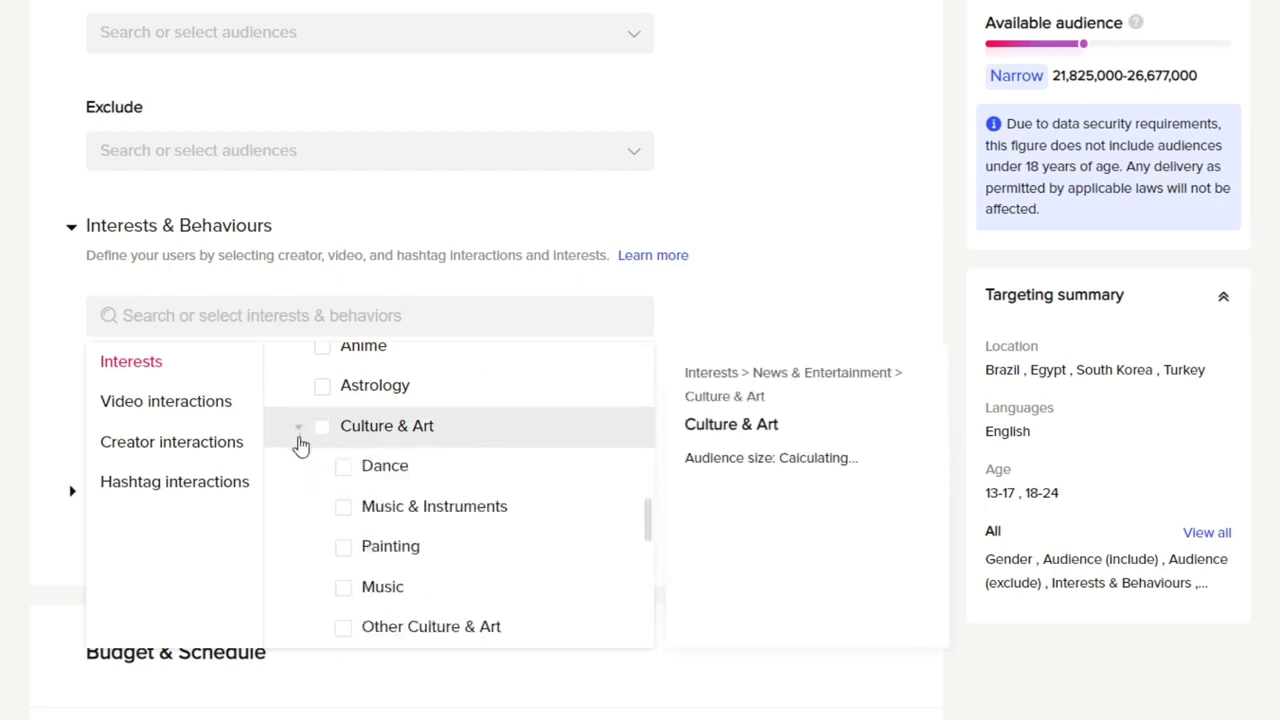
pyautogui.click(451, 512)
pyautogui.click(366, 352)
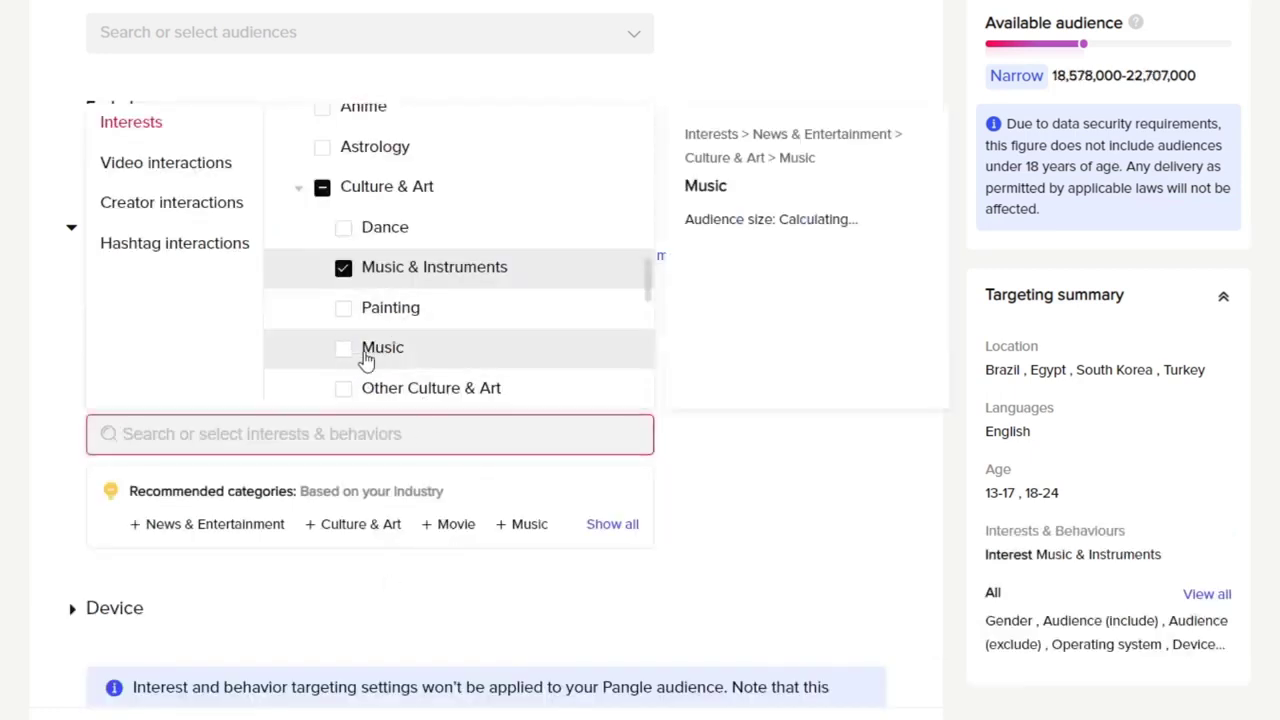
# Step: Add the Entertainment category as a video interaction behaviour for the ad group's targeting
pyautogui.moveTo(650, 281); pyautogui.dragTo(673, 480)
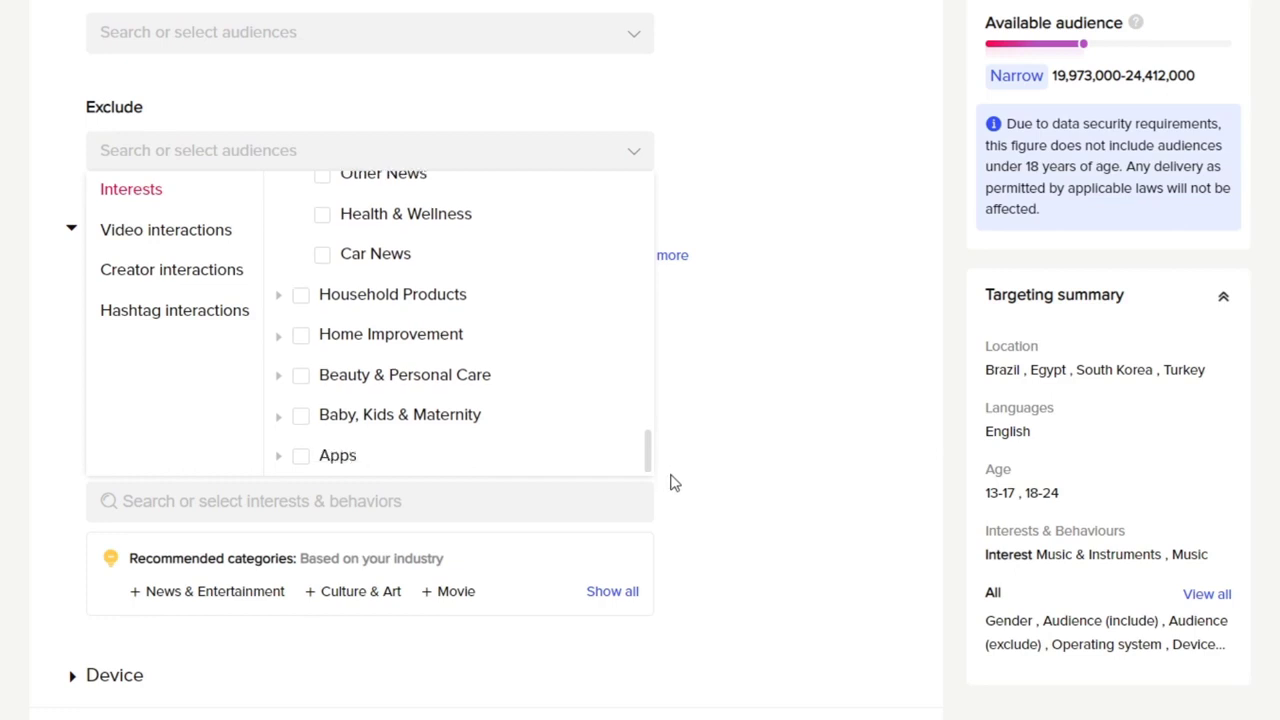
pyautogui.click(216, 248)
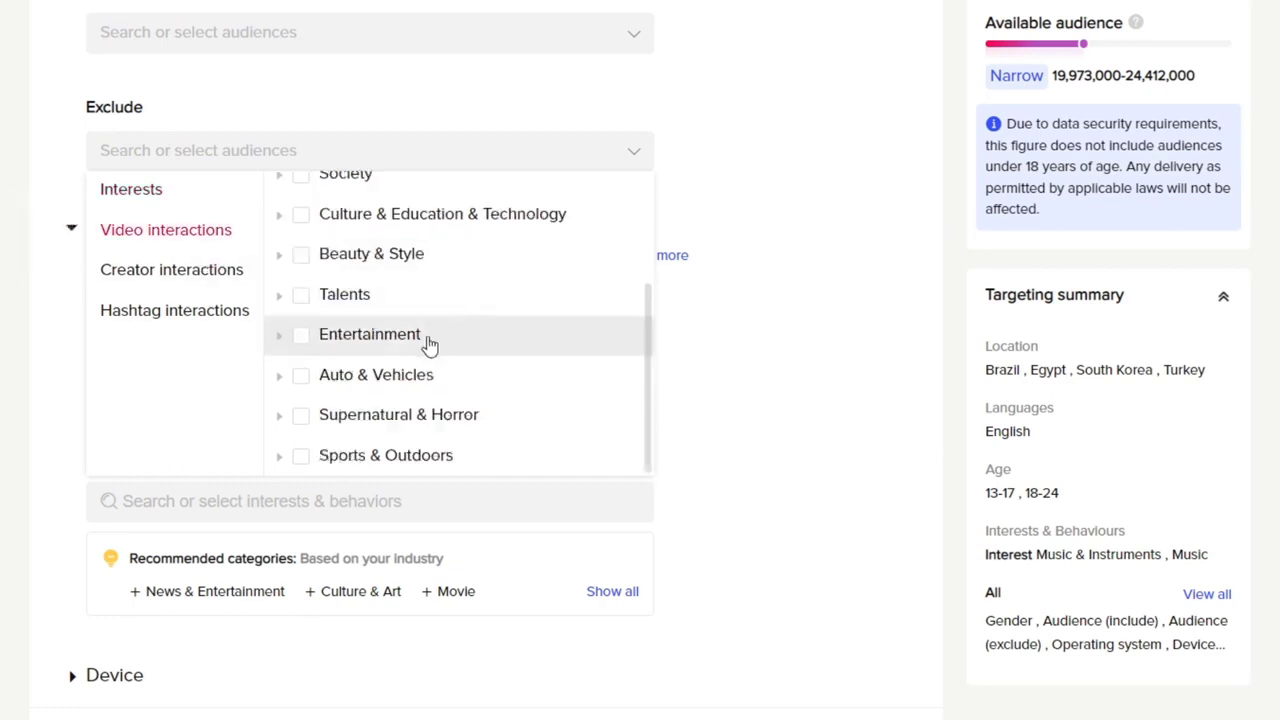
pyautogui.click(301, 336)
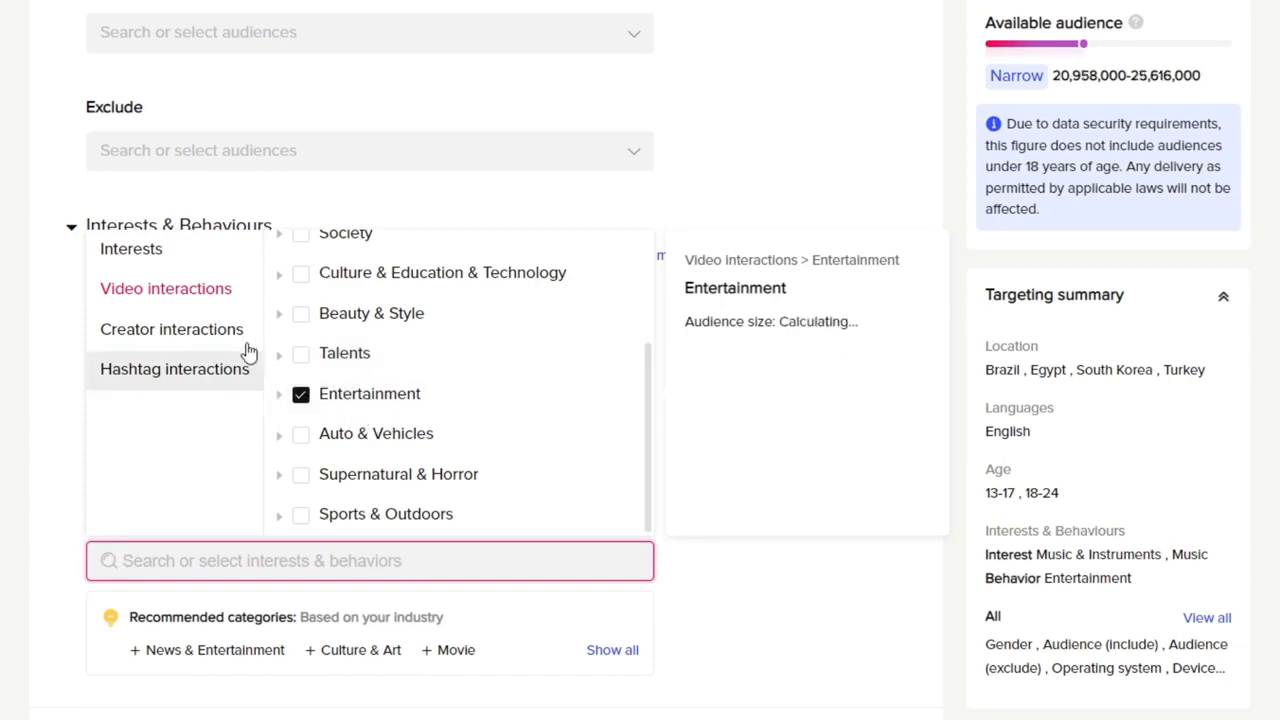
# Step: Browse the creator interaction categories and the hashtag bundles available for behaviour targeting
pyautogui.click(206, 329)
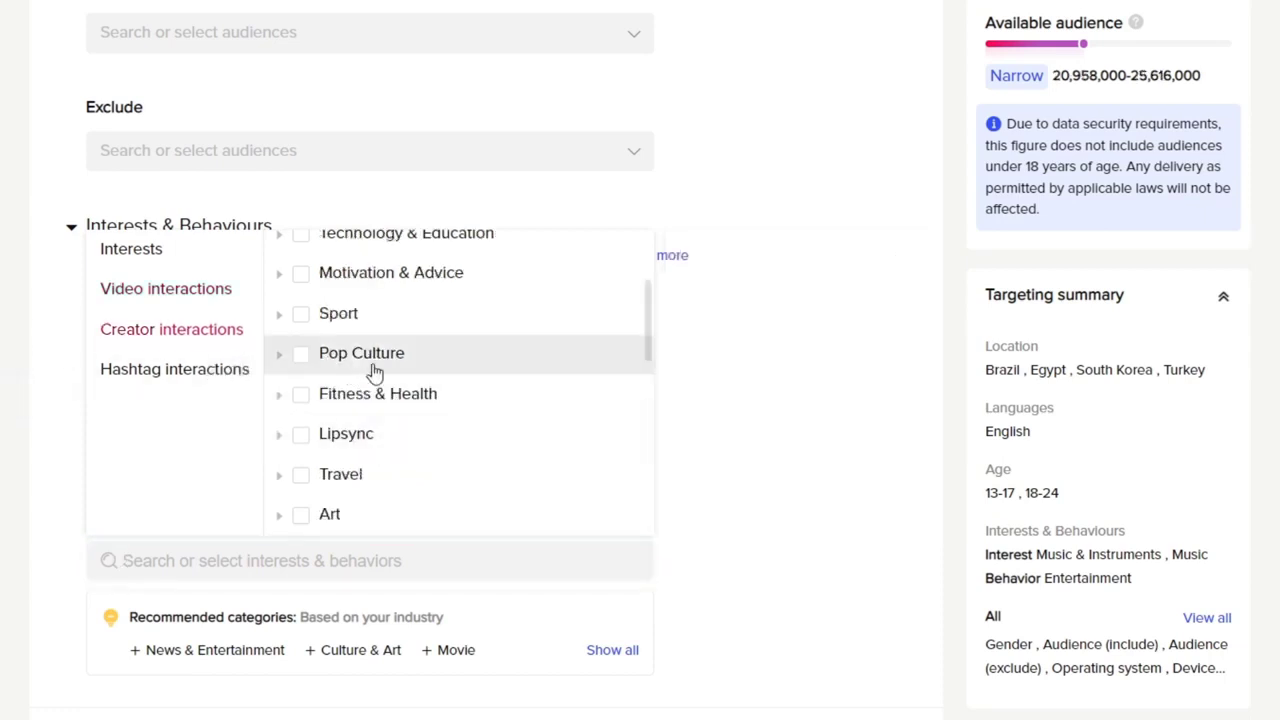
pyautogui.scroll(3, 400, 345)
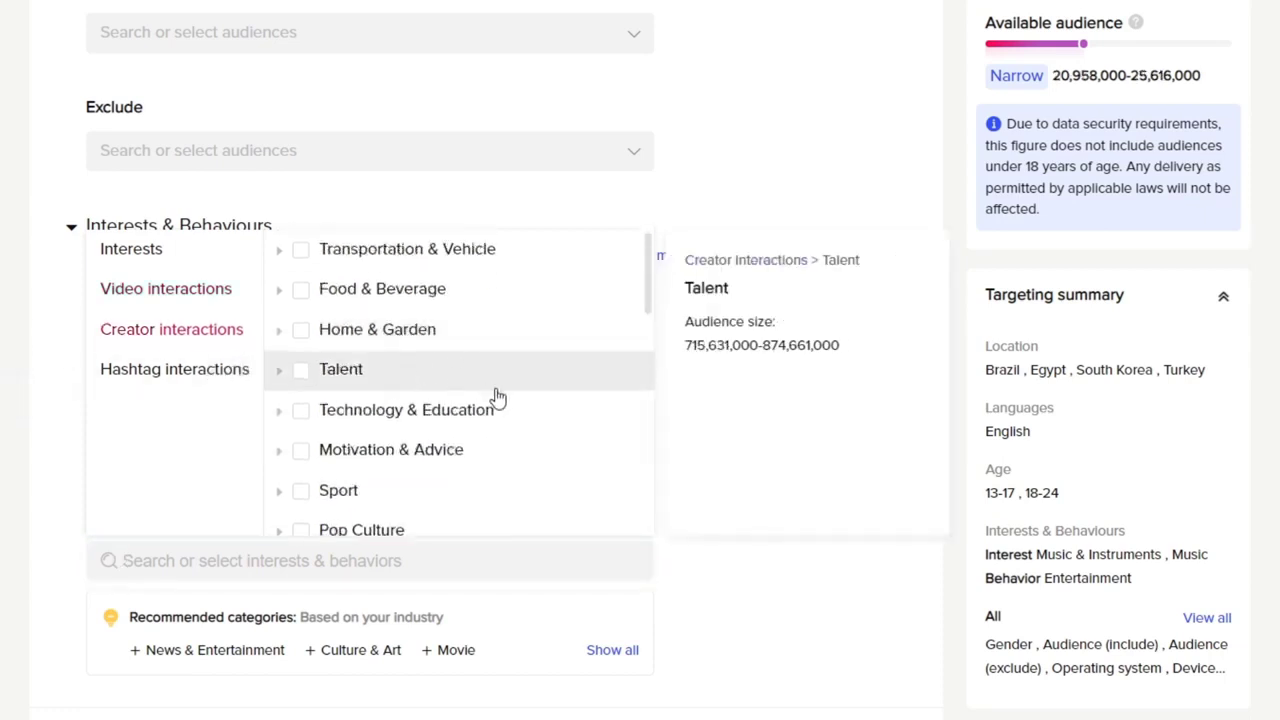
pyautogui.scroll(4, 494, 403)
pyautogui.scroll(-3, 251, 431)
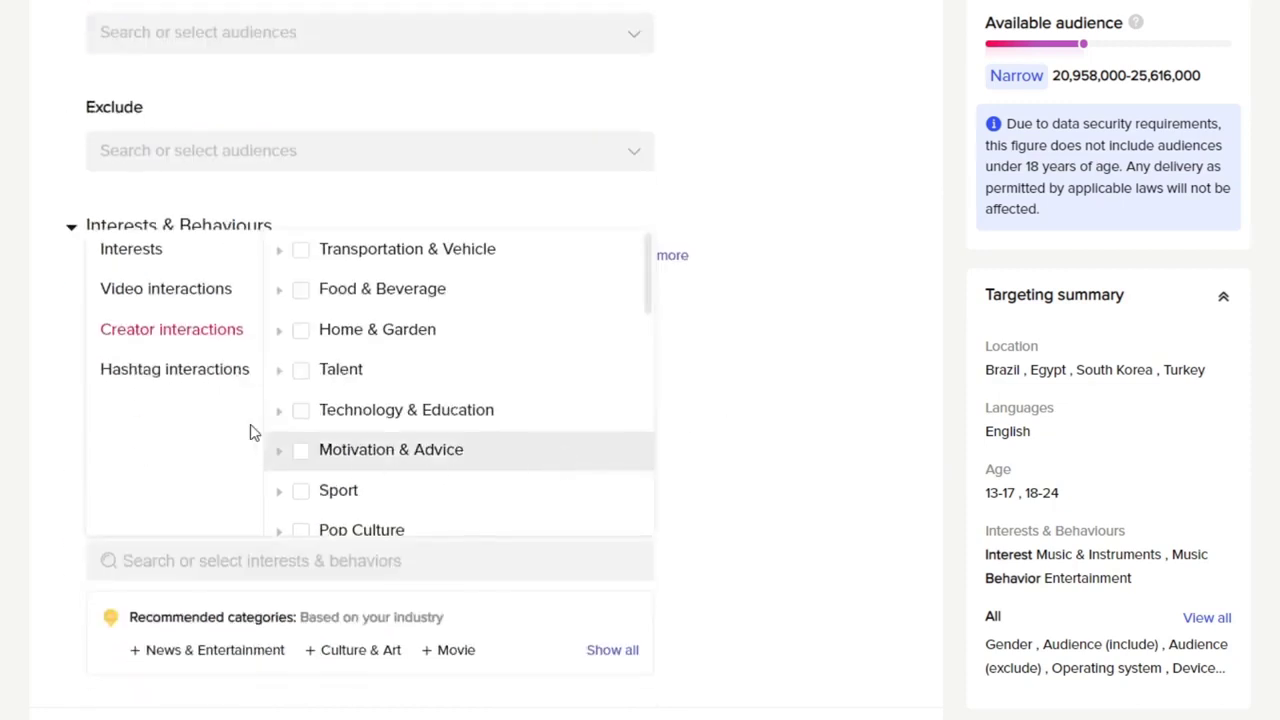
pyautogui.click(207, 370)
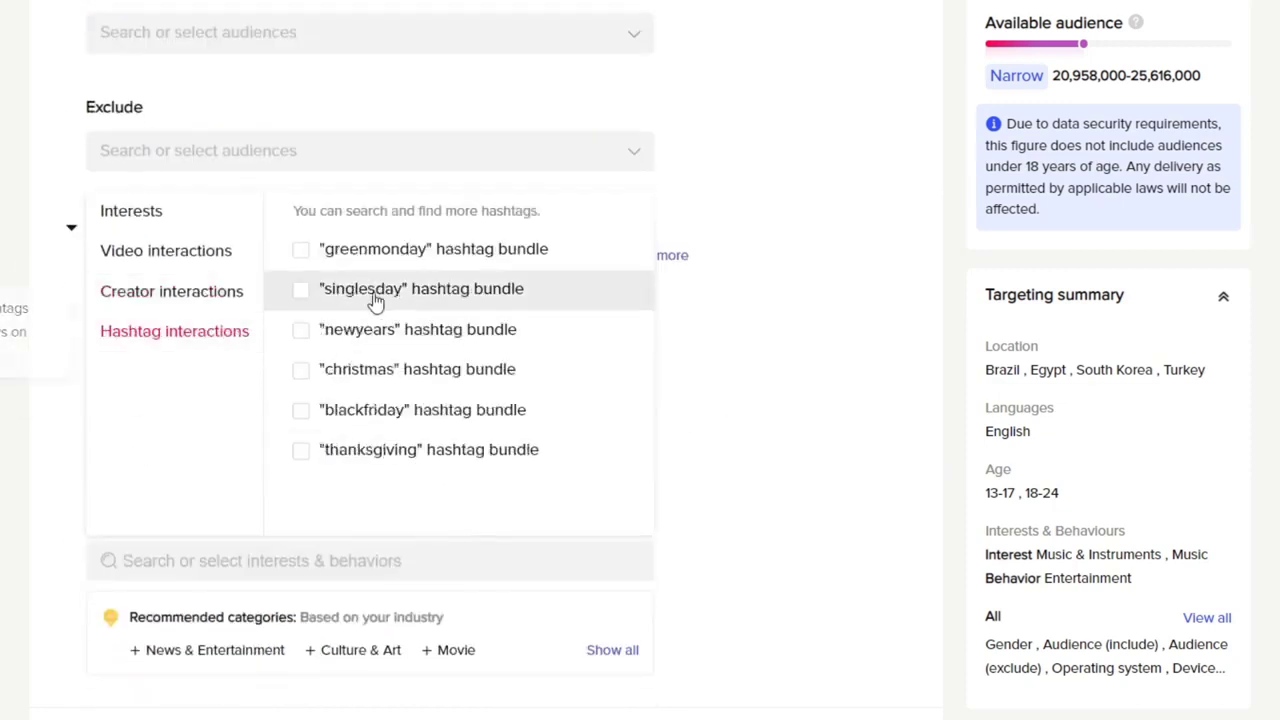
pyautogui.moveTo(383, 287)
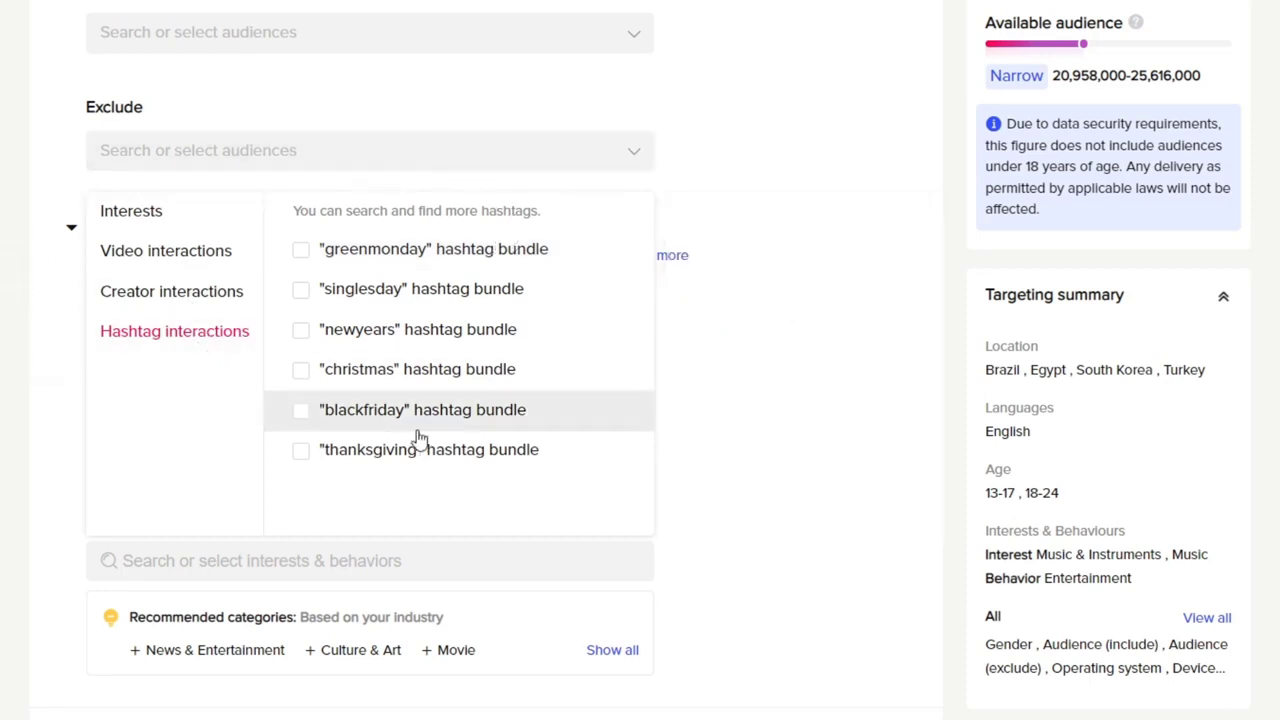
pyautogui.click(786, 566)
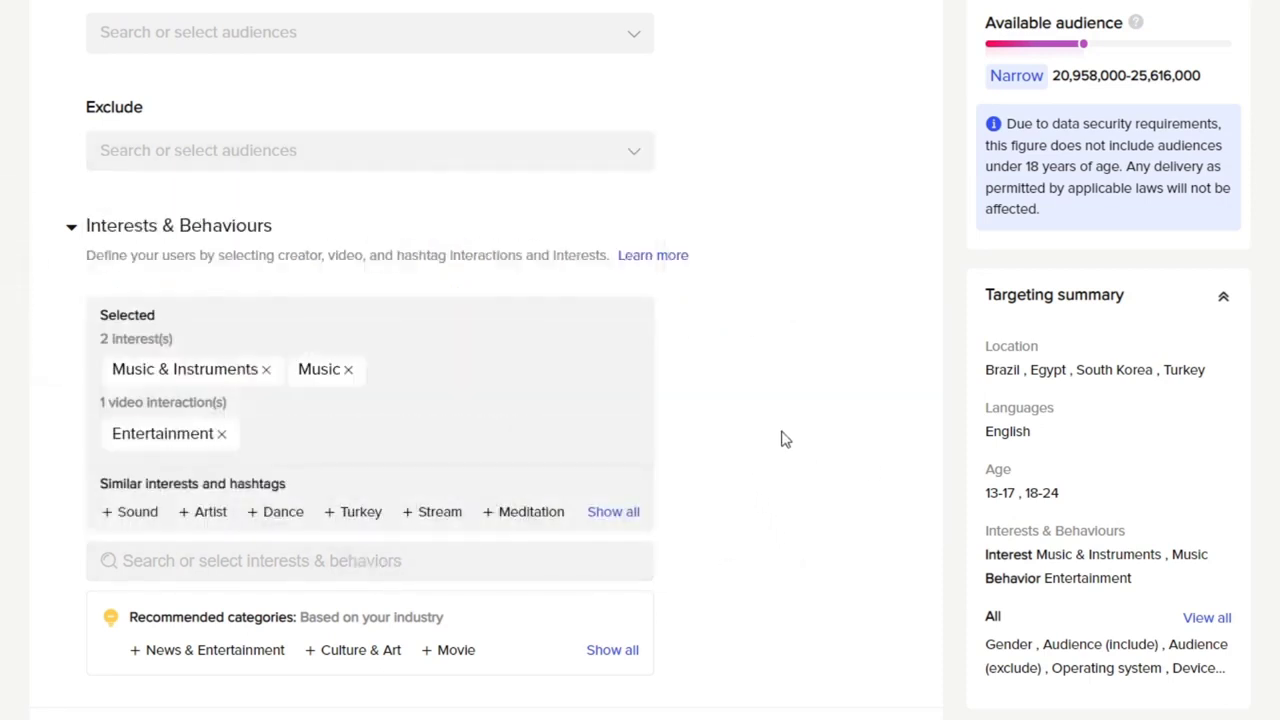
# Step: Expand the Device targeting section and review its operating system, device model, connection, carrier and price options
pyautogui.scroll(-3, 786, 440)
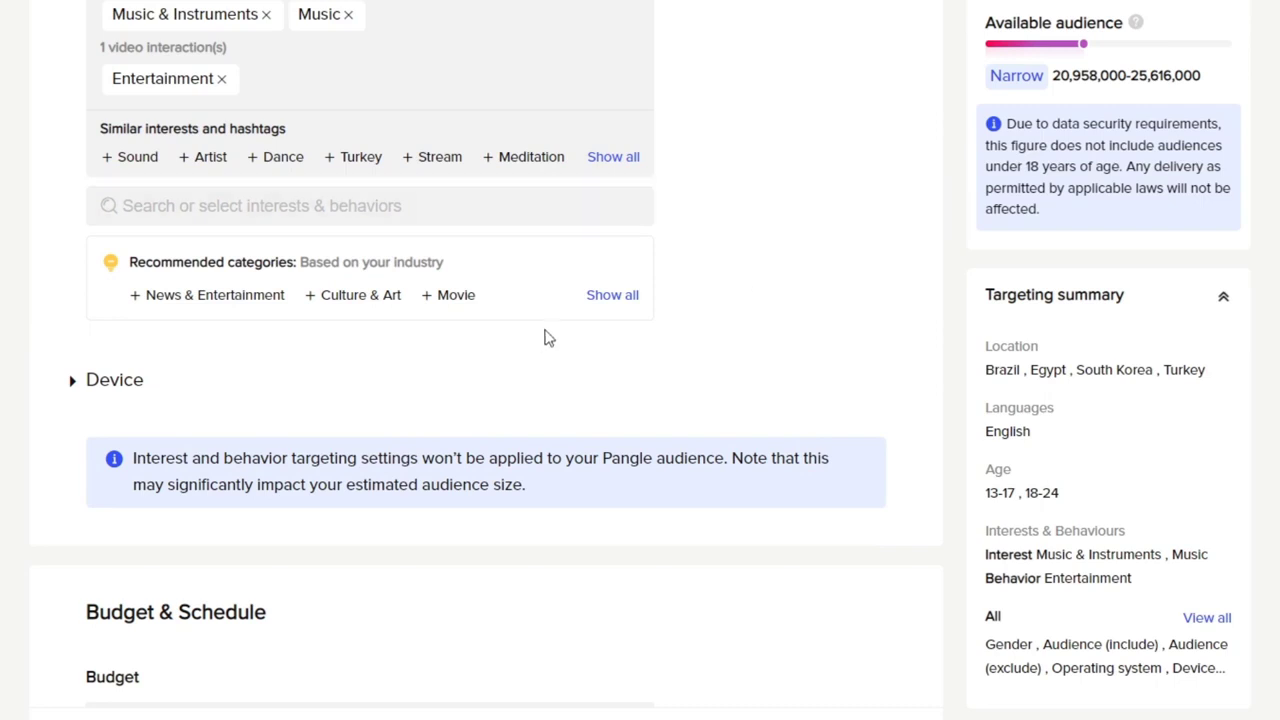
pyautogui.click(78, 384)
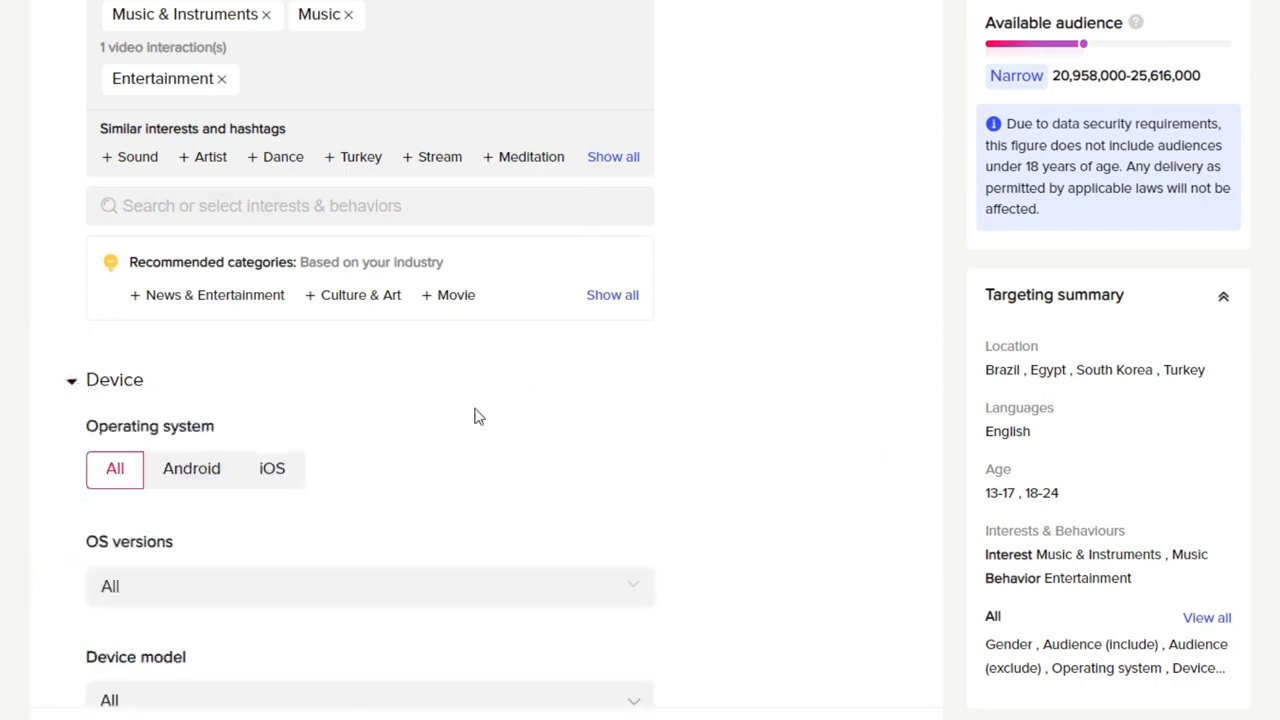
pyautogui.scroll(-3, 732, 418)
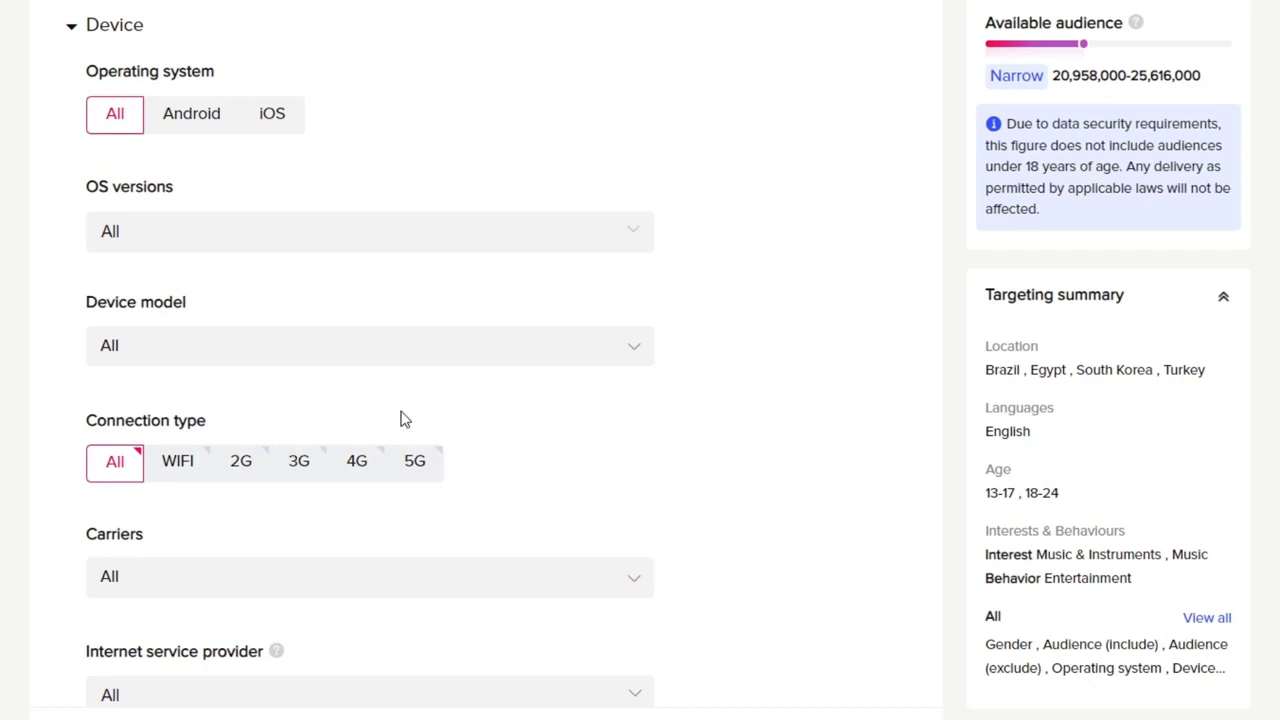
pyautogui.scroll(-3, 757, 365)
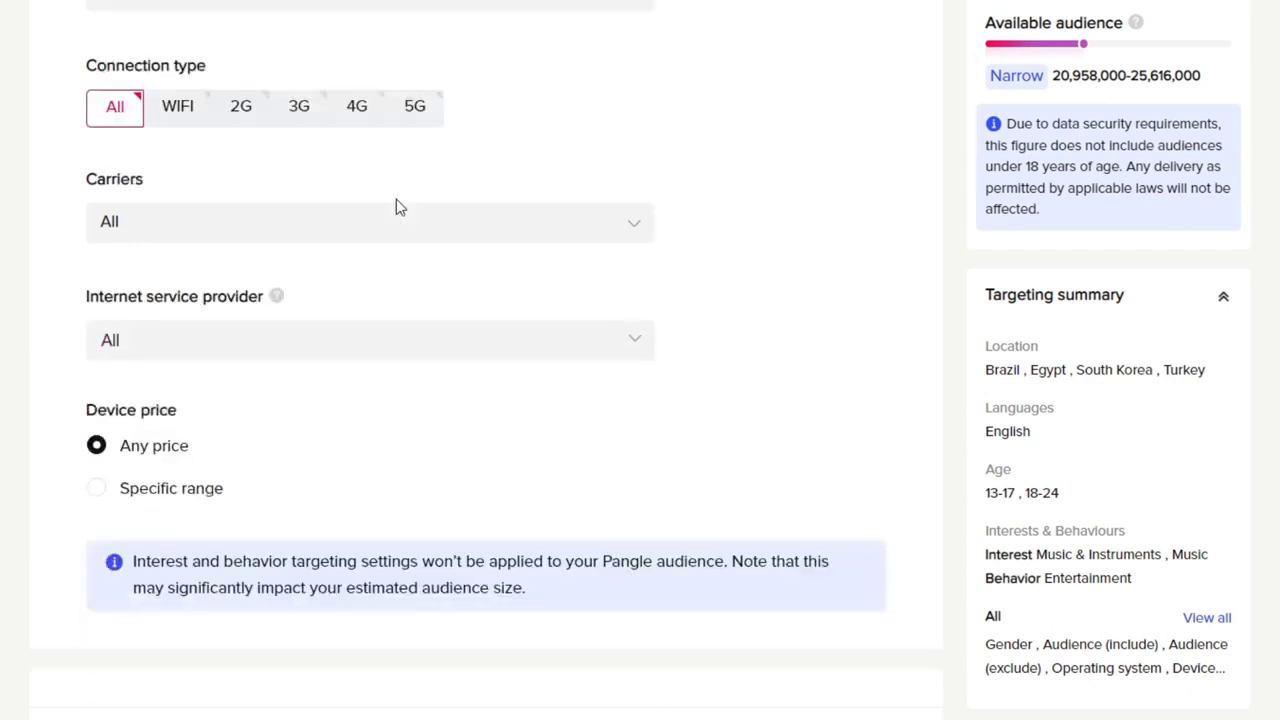
pyautogui.scroll(-3, 645, 445)
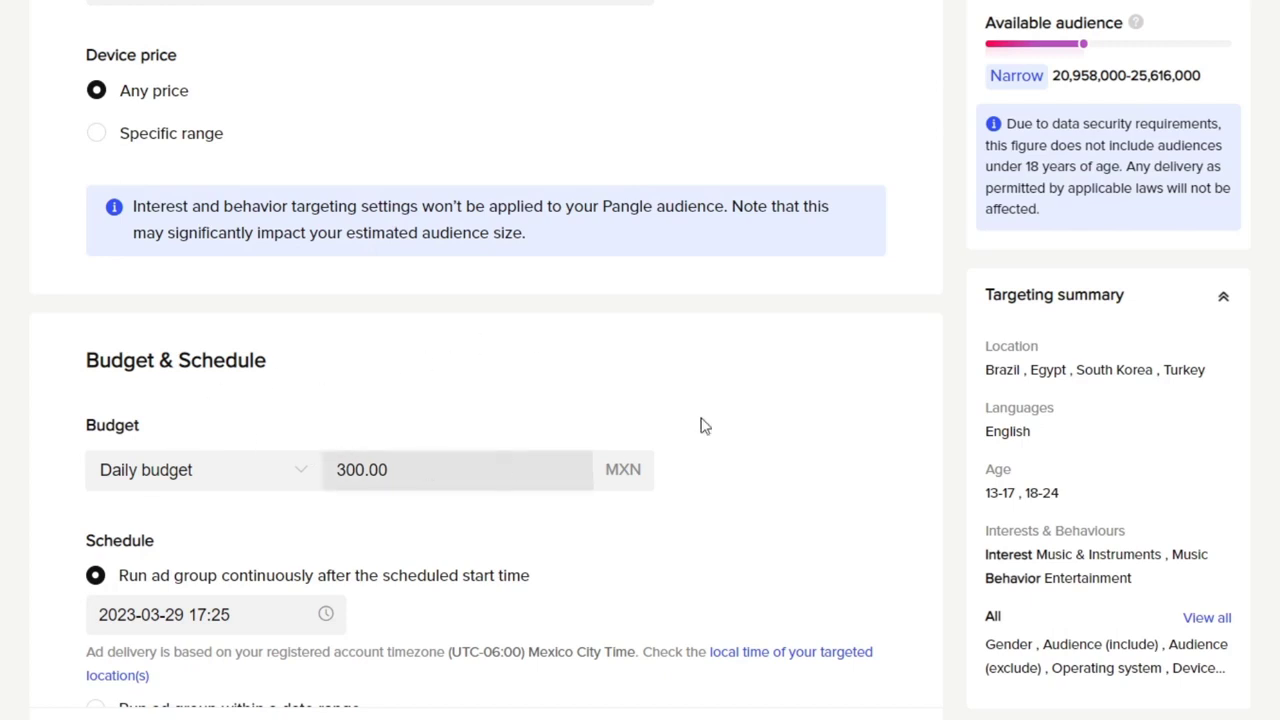
# Step: Switch the ad group from a daily to a lifetime budget and set it to 2800 MXN
pyautogui.scroll(-3, 750, 410)
pyautogui.click(282, 125)
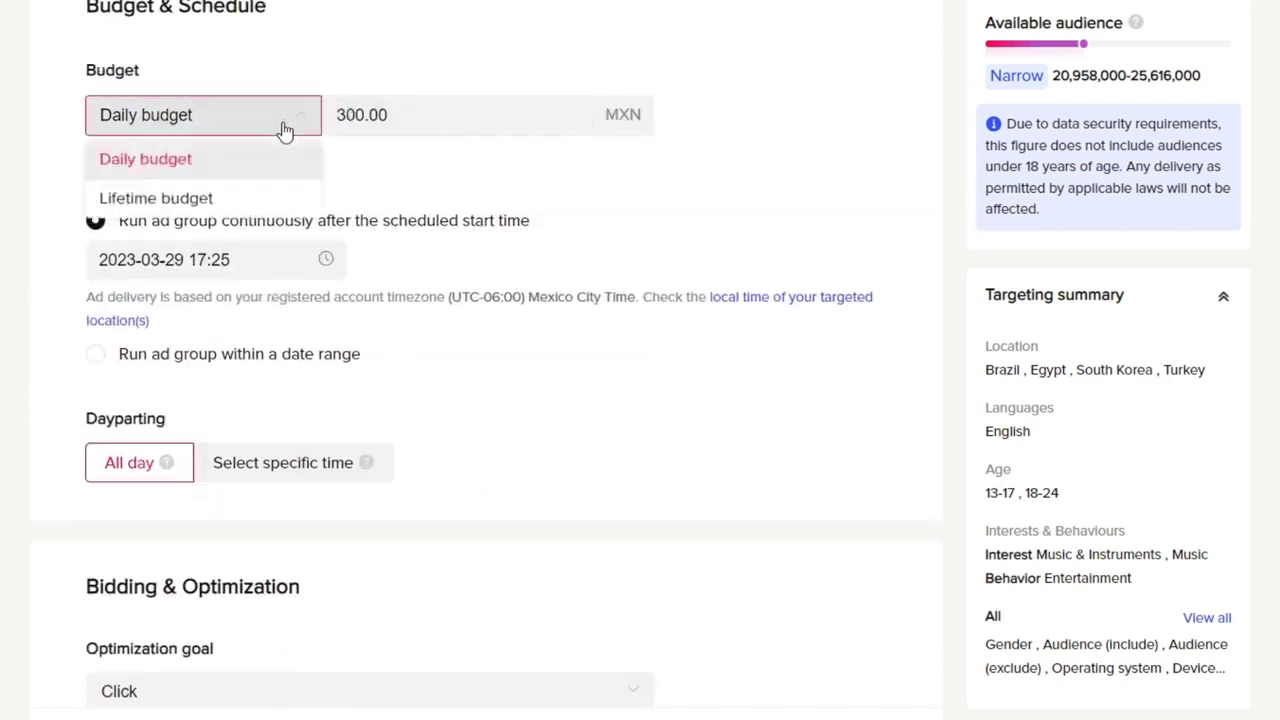
pyautogui.click(251, 205)
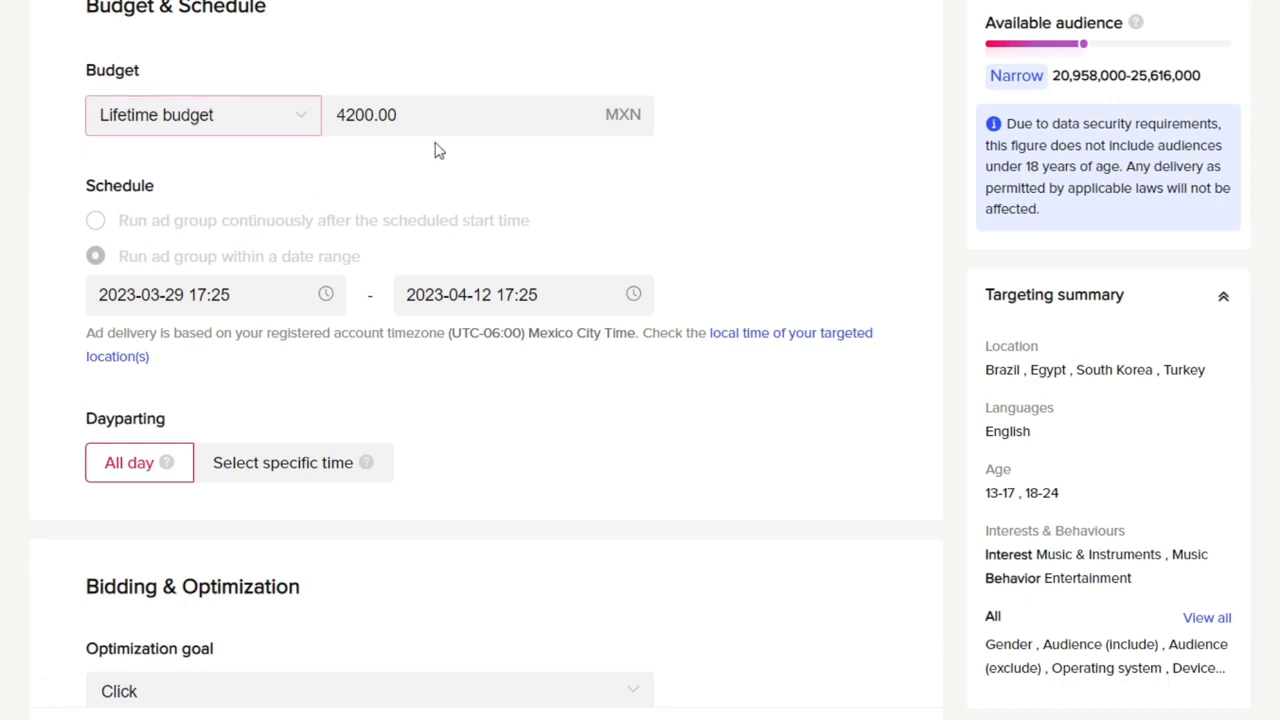
pyautogui.click(432, 112)
pyautogui.doubleClick(397, 114)
pyautogui.press('BackSpace')
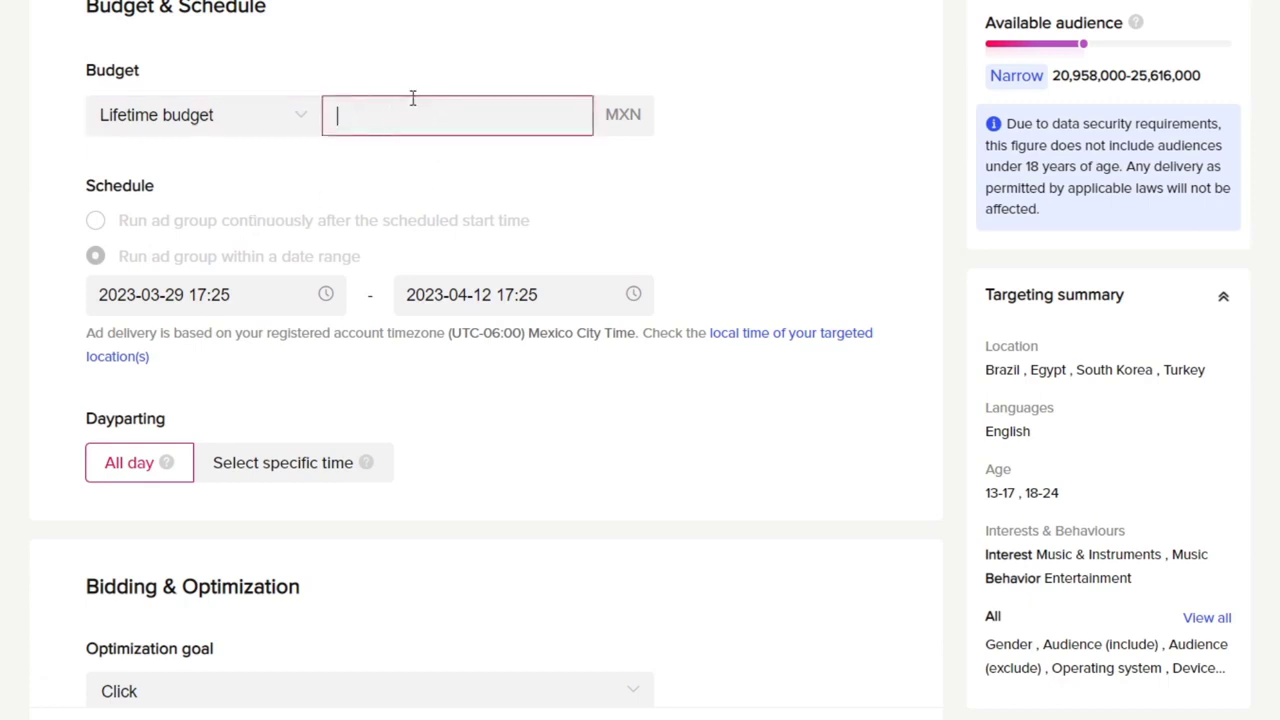
pyautogui.click(460, 71)
pyautogui.doubleClick(364, 110)
pyautogui.press('BackSpace')
pyautogui.write('500')
pyautogui.click(557, 206)
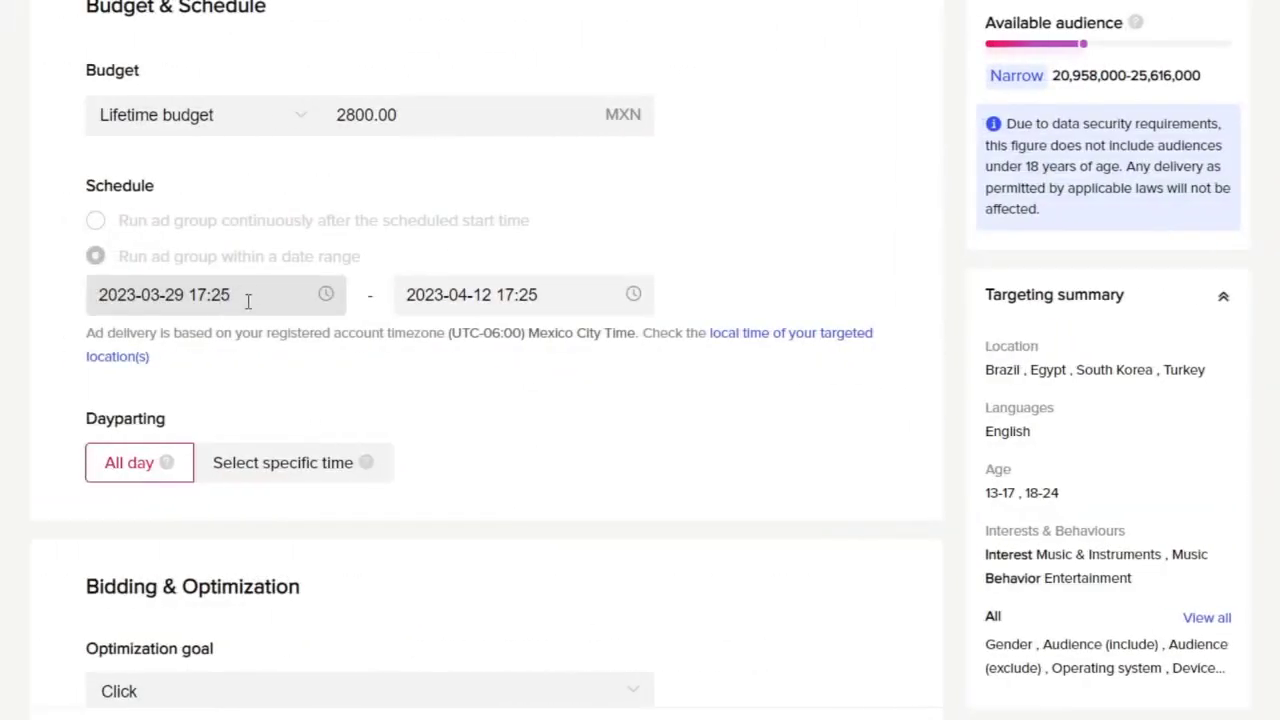
# Step: Schedule the ad group to run from 2023-03-30 to 2023-04-30
pyautogui.click(325, 305)
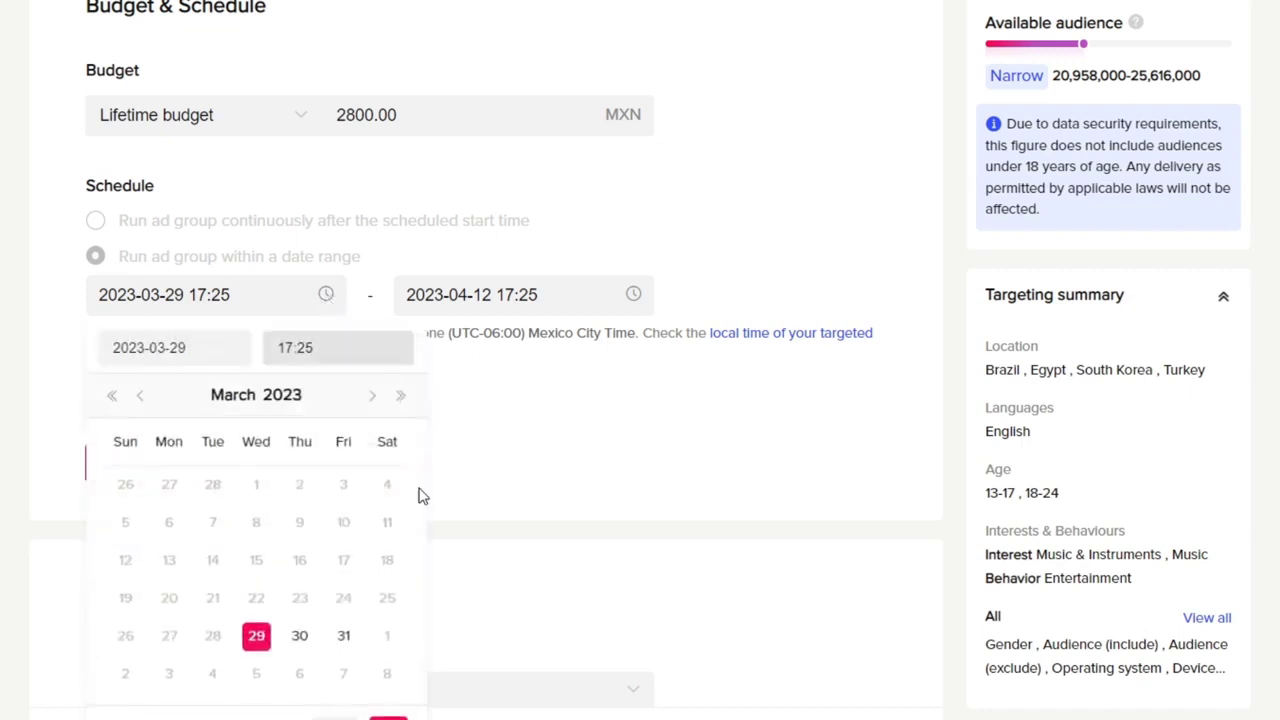
pyautogui.click(302, 636)
pyautogui.click(398, 716)
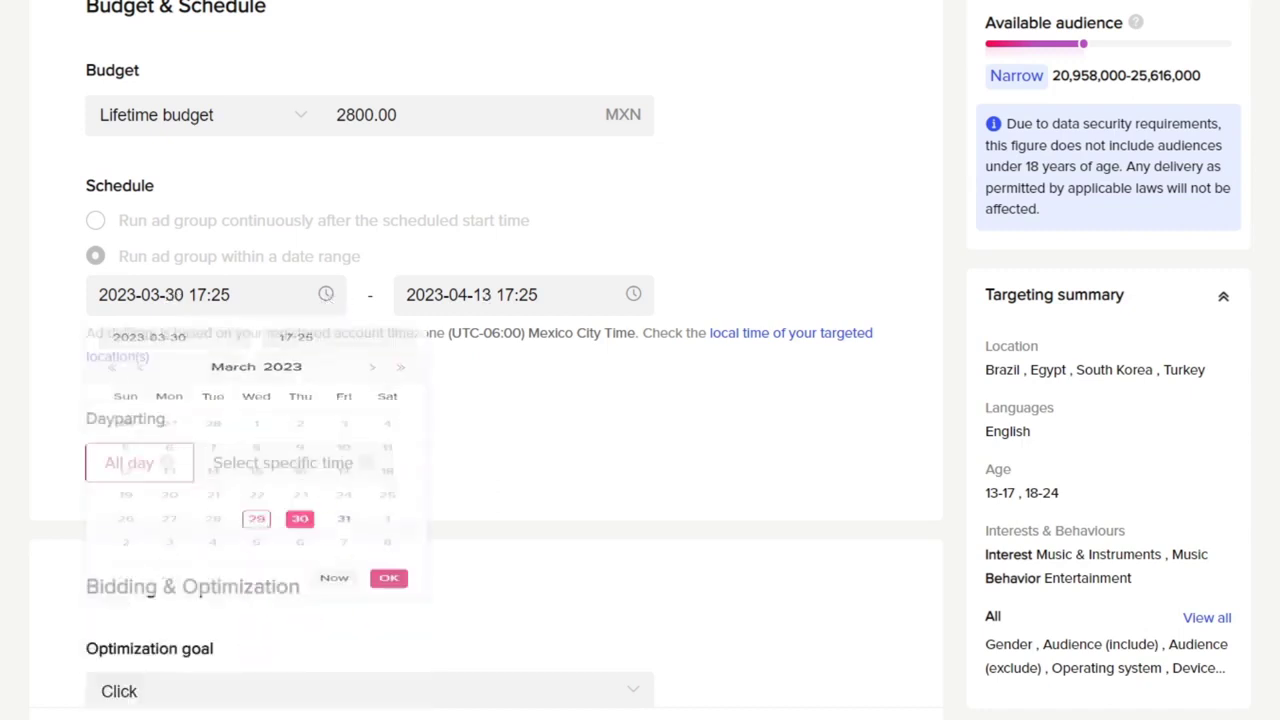
pyautogui.click(548, 294)
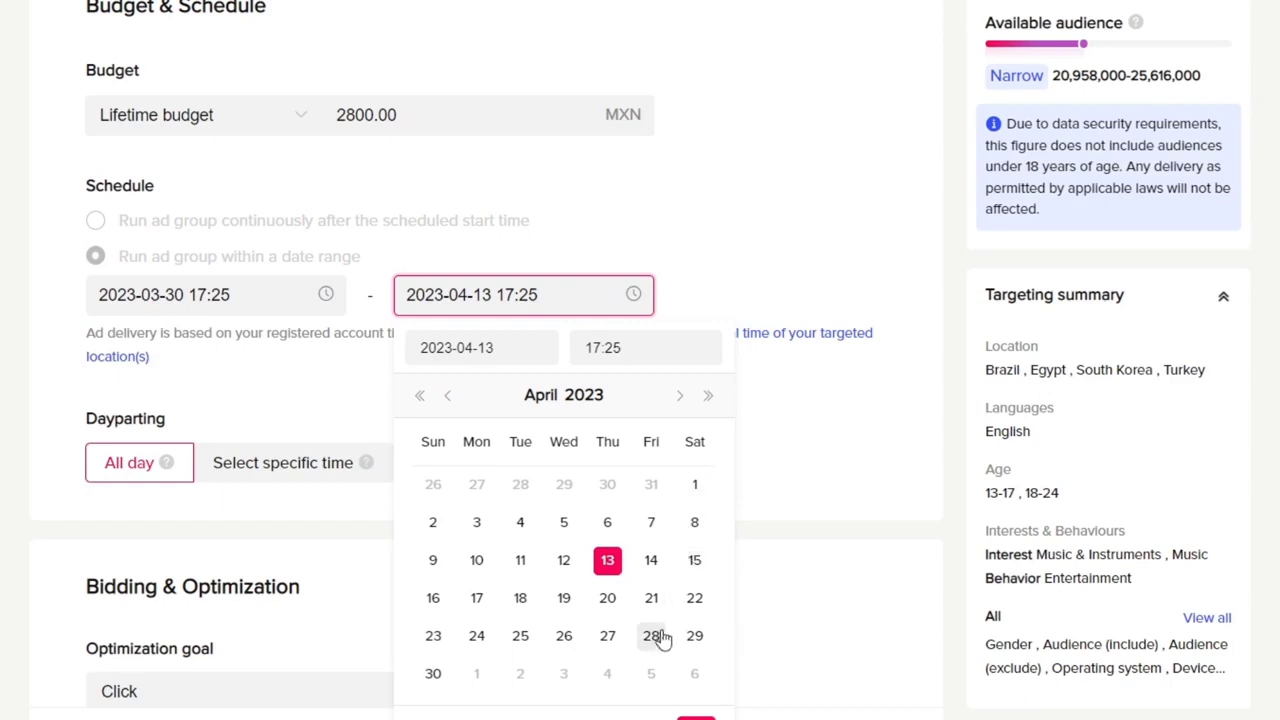
pyautogui.click(431, 671)
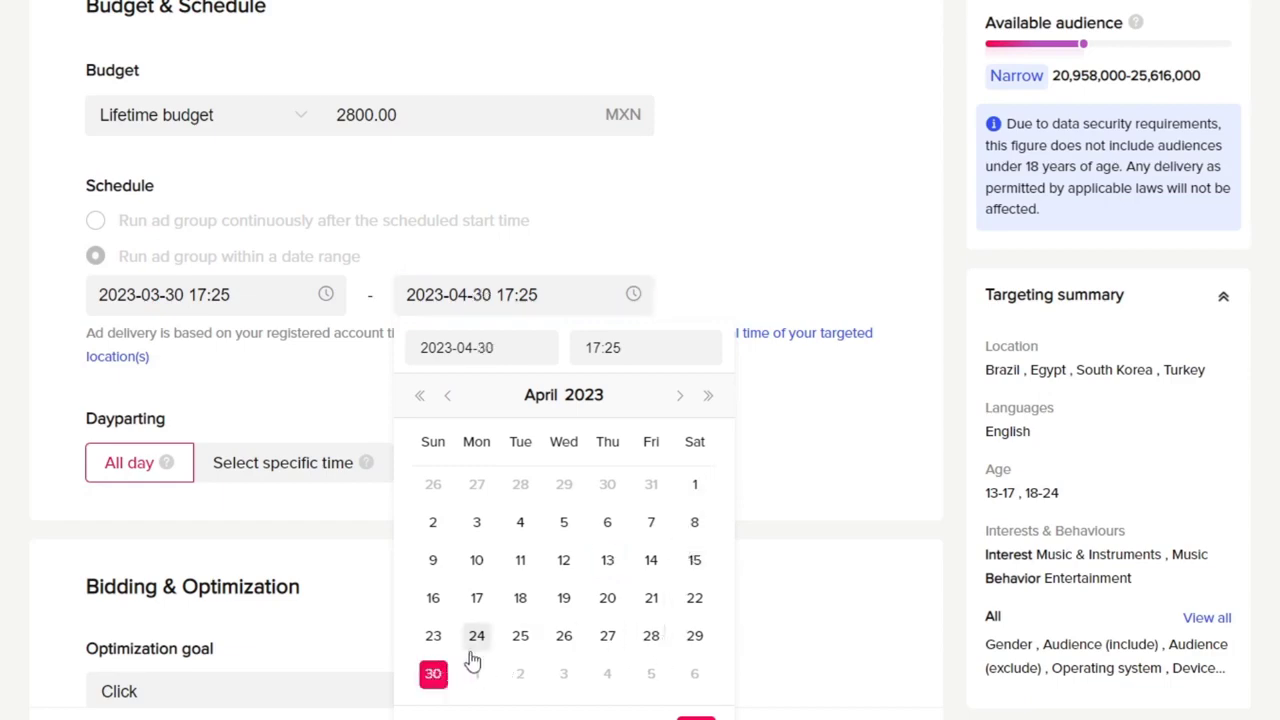
pyautogui.click(694, 690)
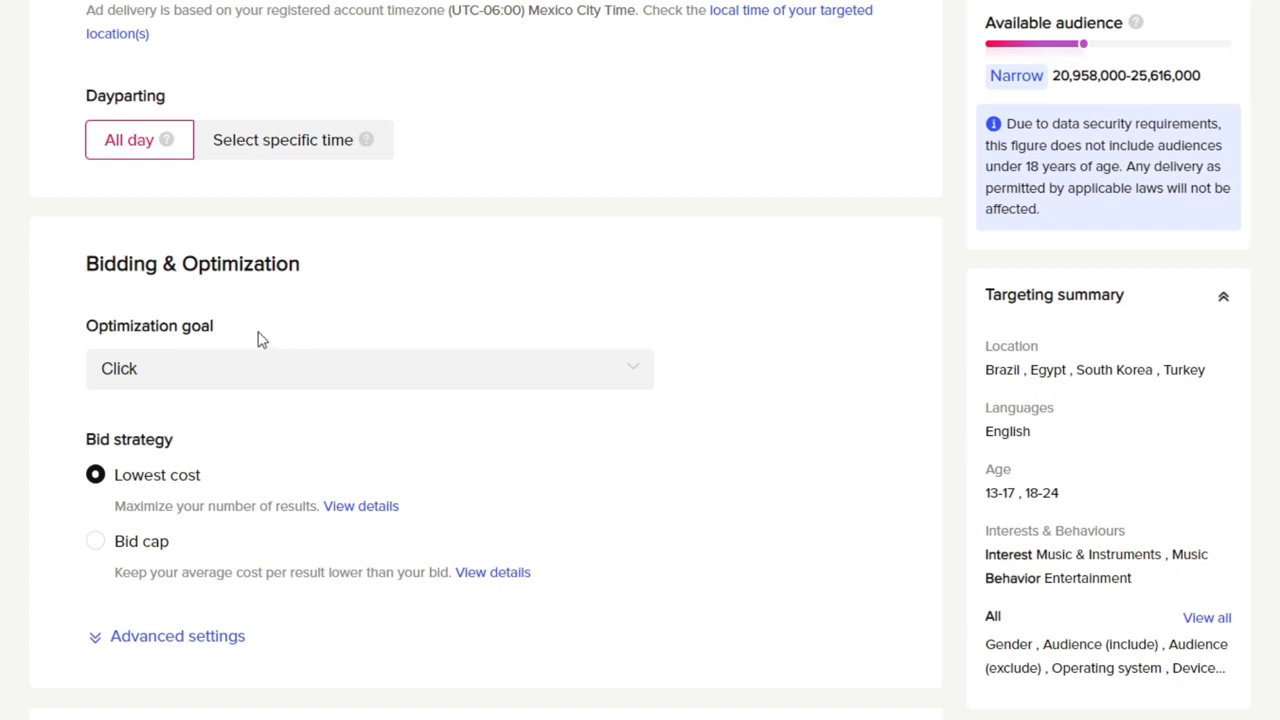
# Step: Choose Click as the optimization goal and expand the advanced bidding settings
pyautogui.click(300, 380)
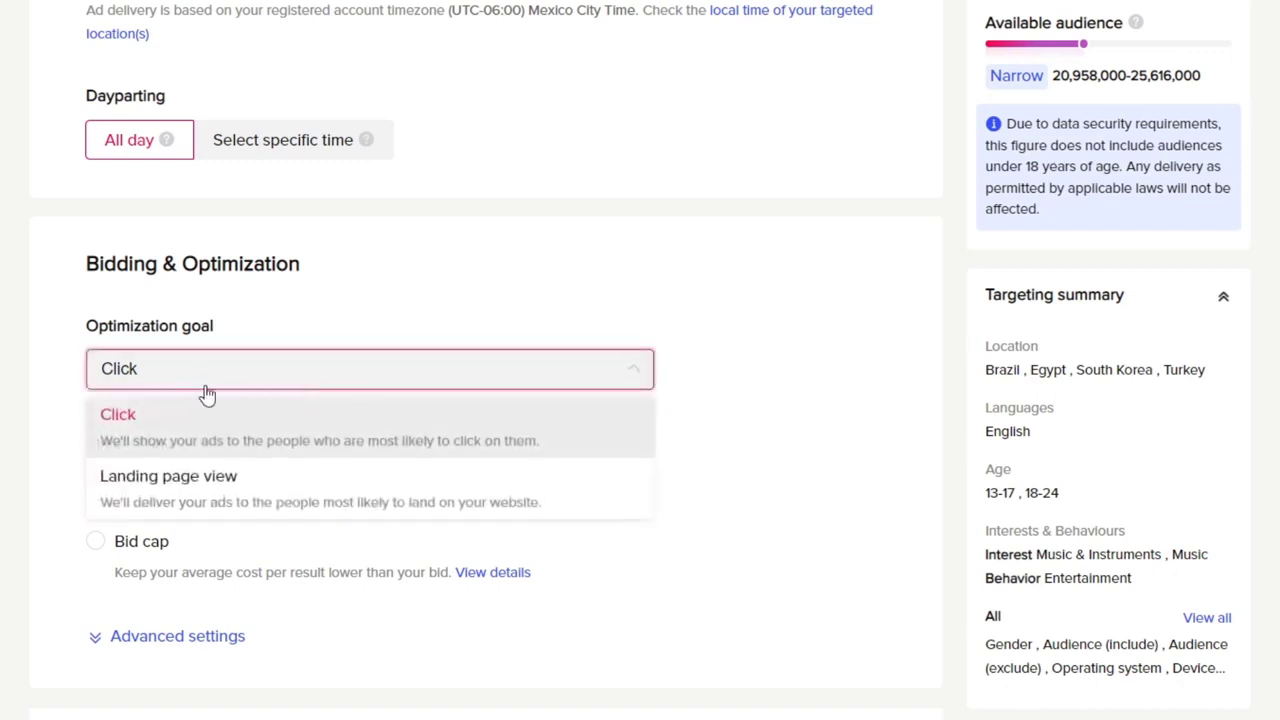
pyautogui.click(229, 440)
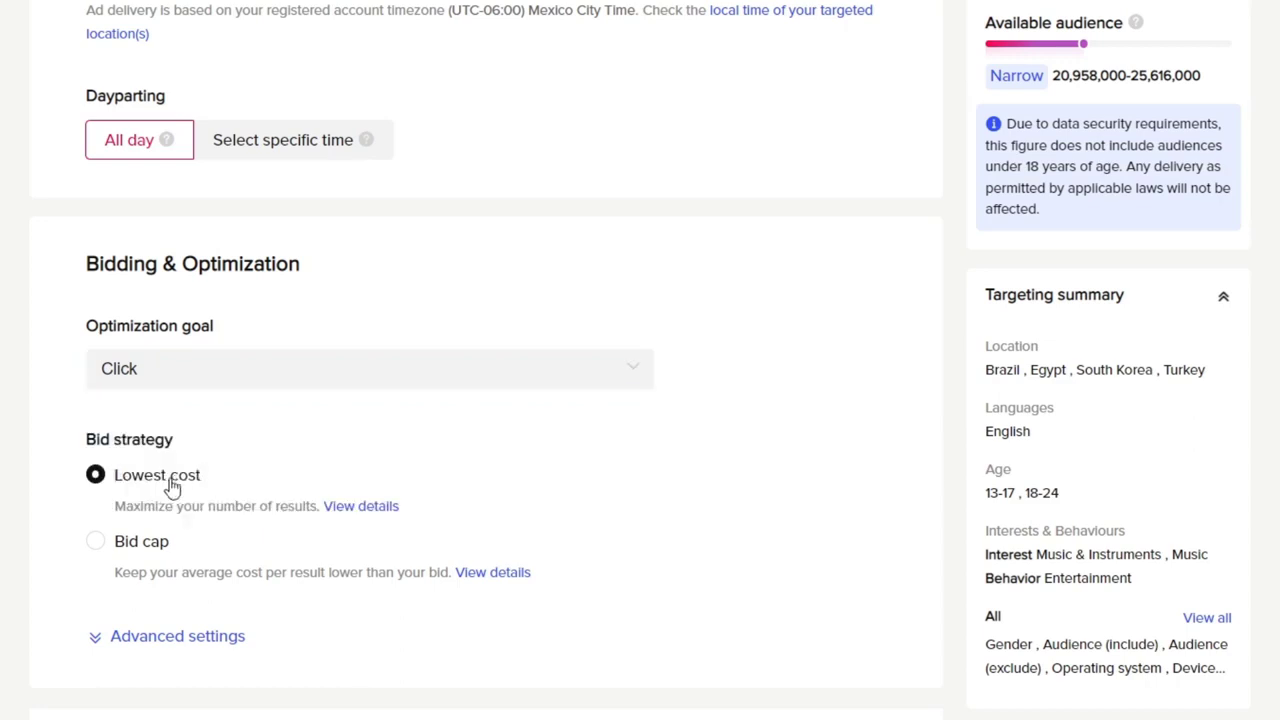
pyautogui.click(226, 645)
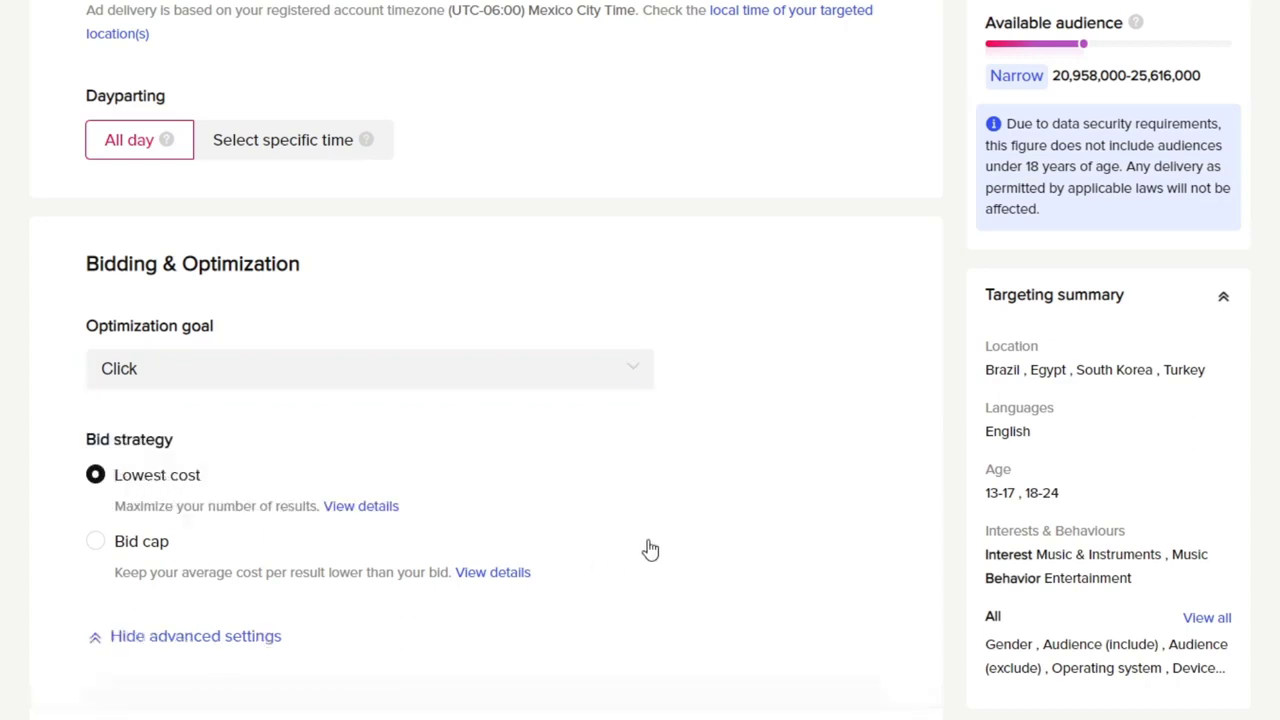
pyautogui.scroll(-3, 640, 548)
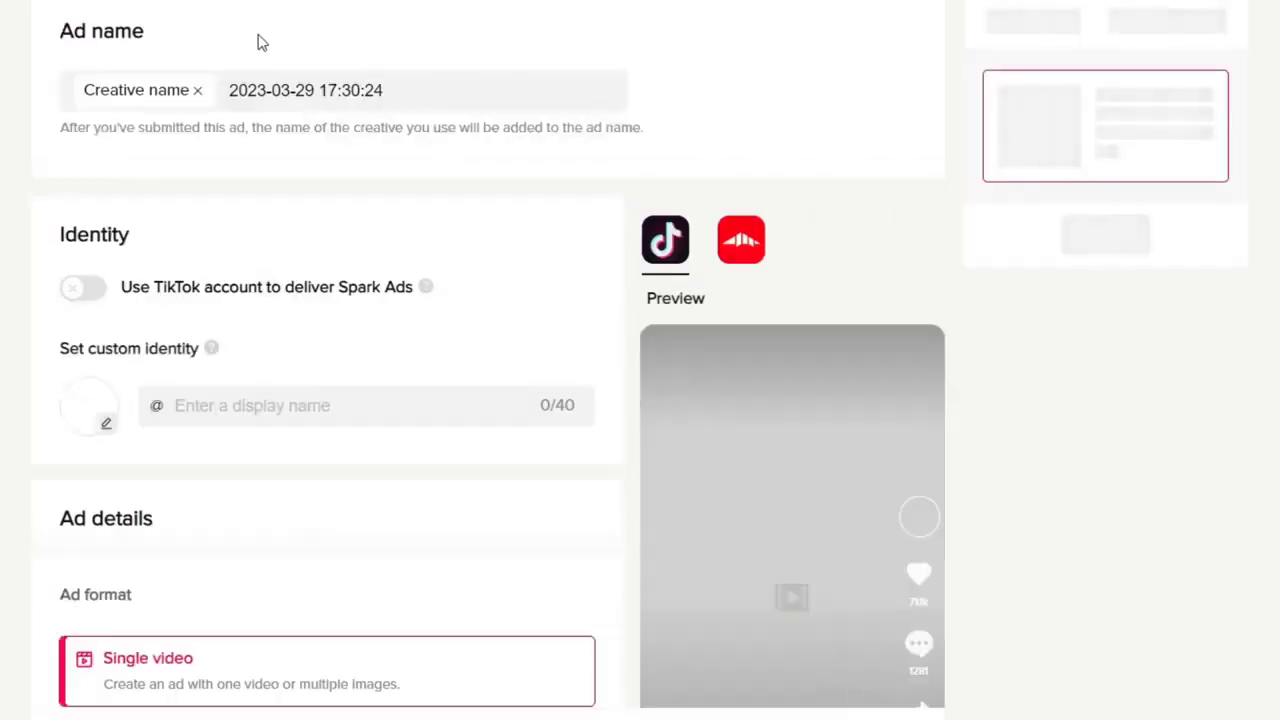
# Step: Replace the date and time in the ad name with Text
pyautogui.click(372, 90)
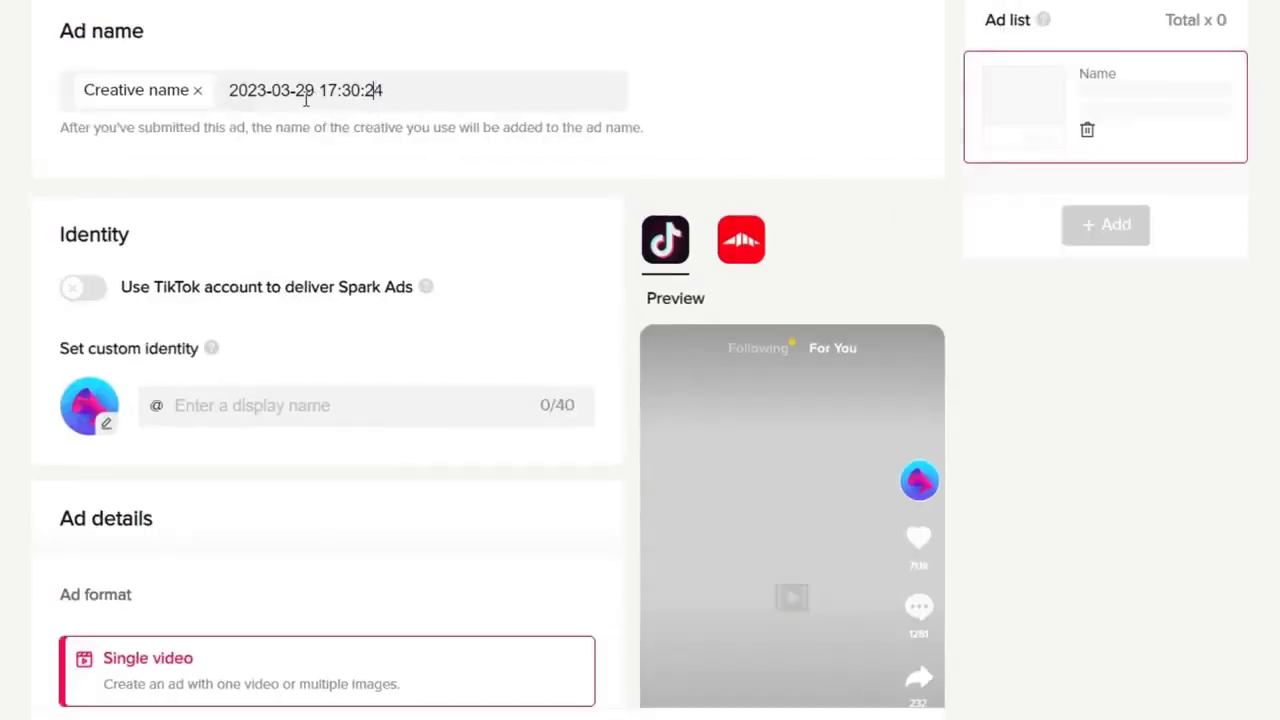
pyautogui.doubleClick(384, 95)
pyautogui.moveTo(413, 94); pyautogui.dragTo(248, 85)
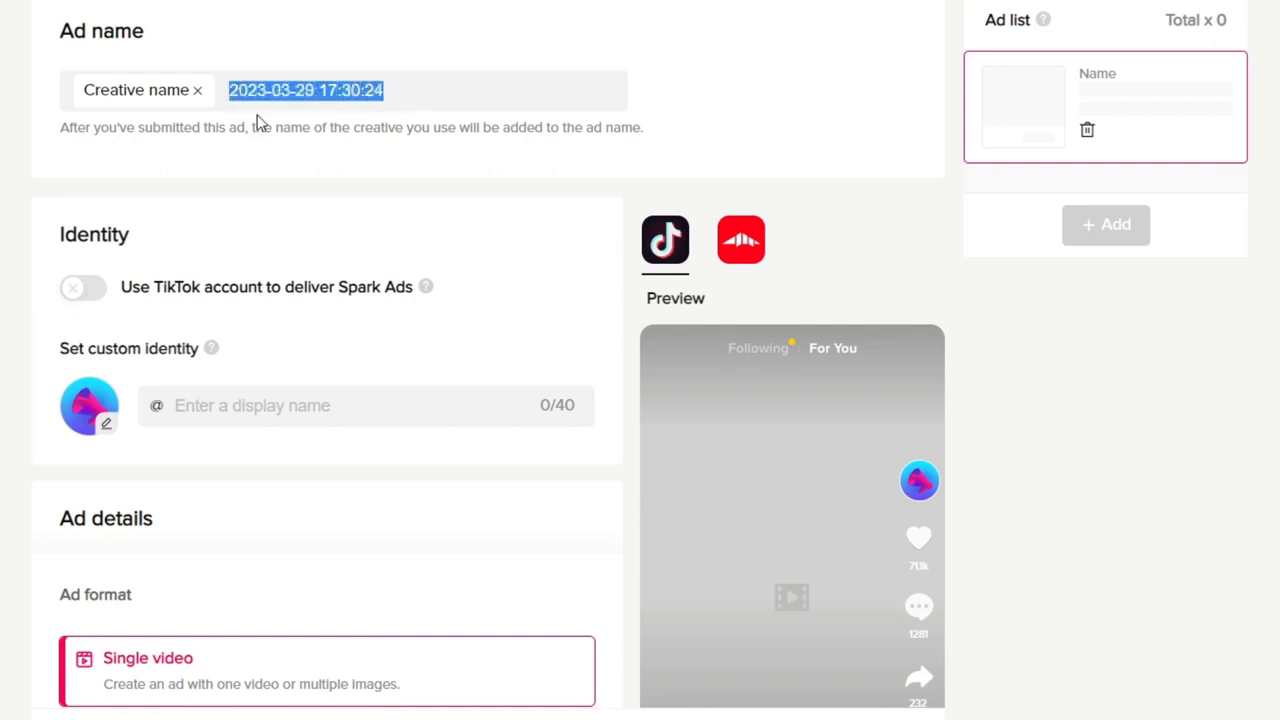
pyautogui.write('T')
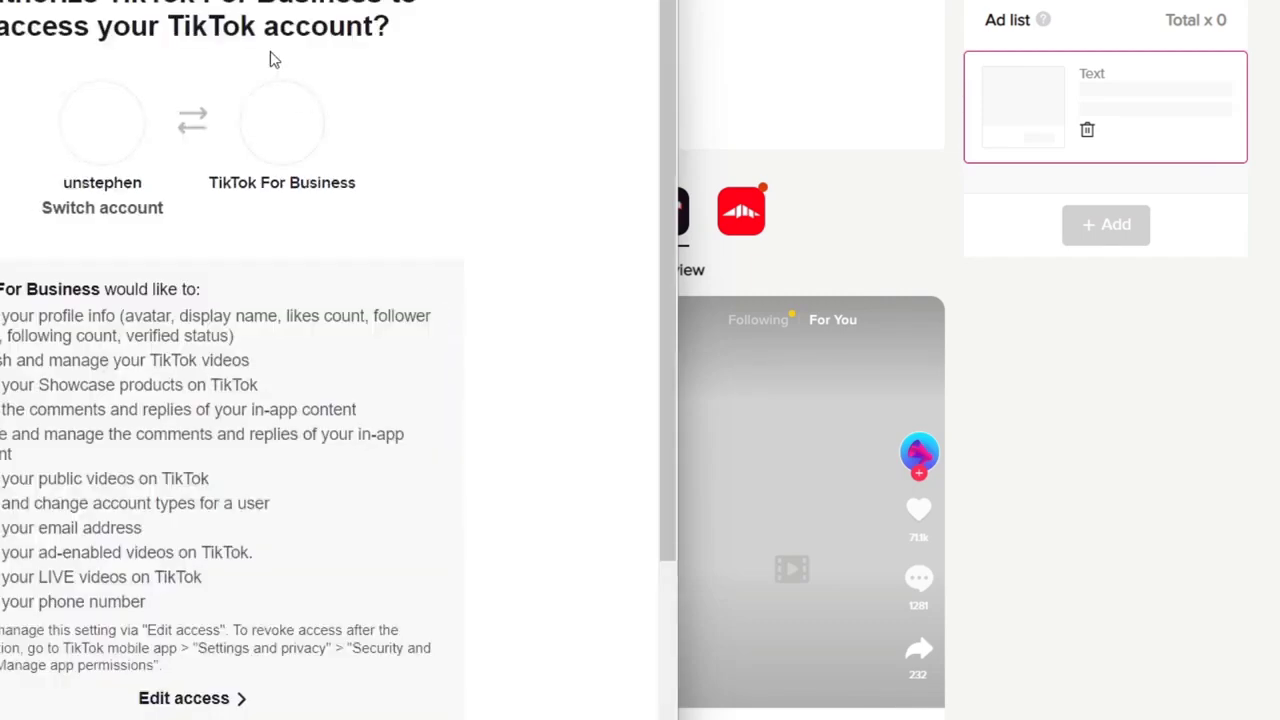
# Step: Authorize TikTok For Business to access the TikTok account
pyautogui.scroll(-5, 380, 330)
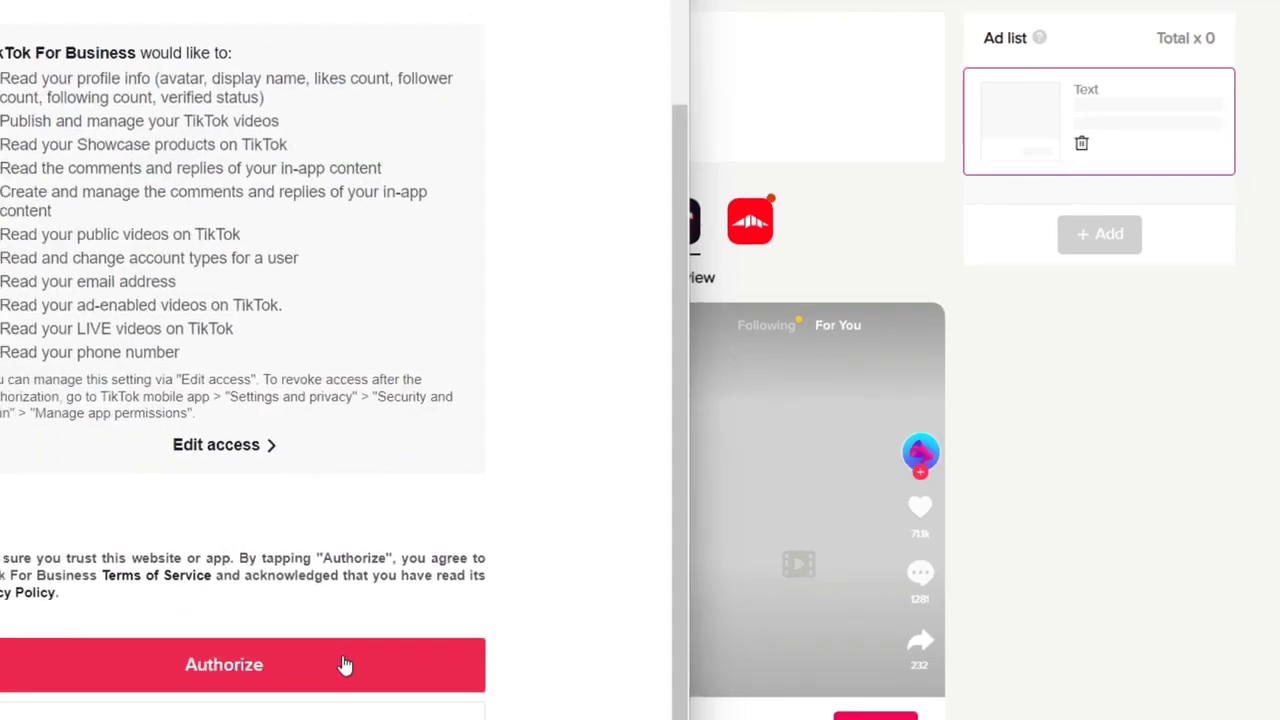
pyautogui.click(343, 665)
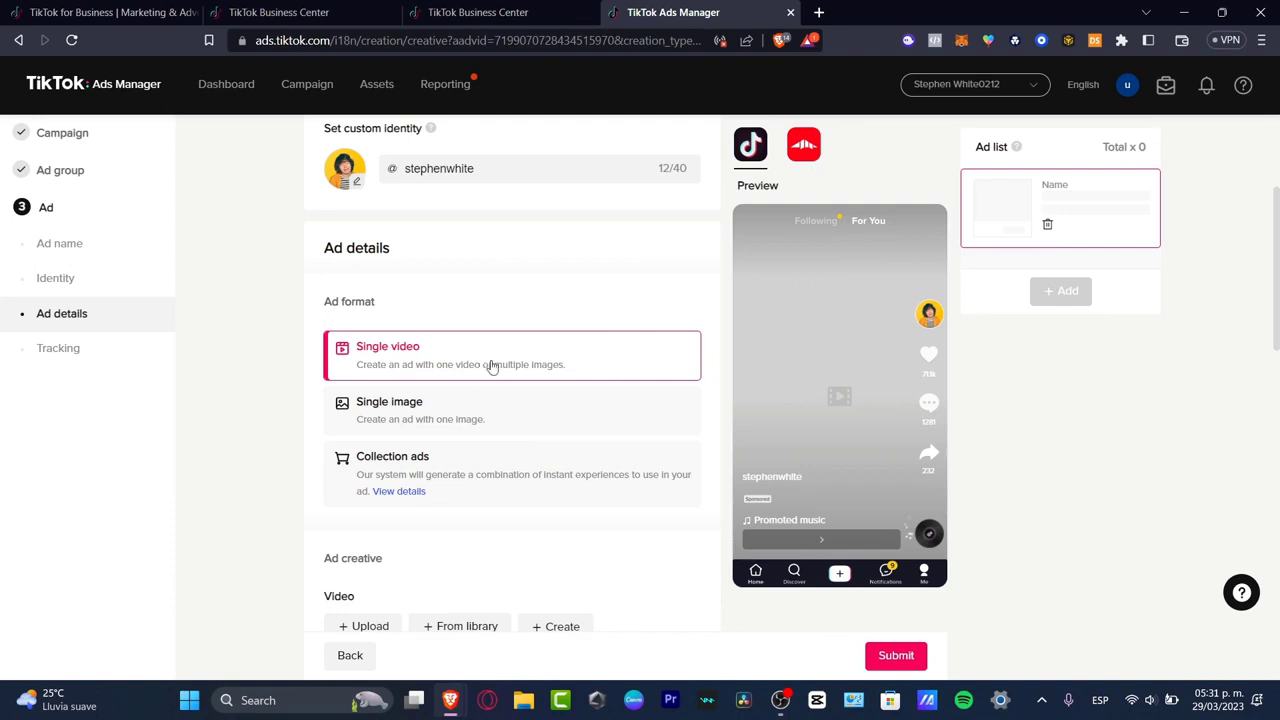
# Step: Review the ad's format, creative, text, destination page URL and tracking settings
pyautogui.scroll(-2, 558, 478)
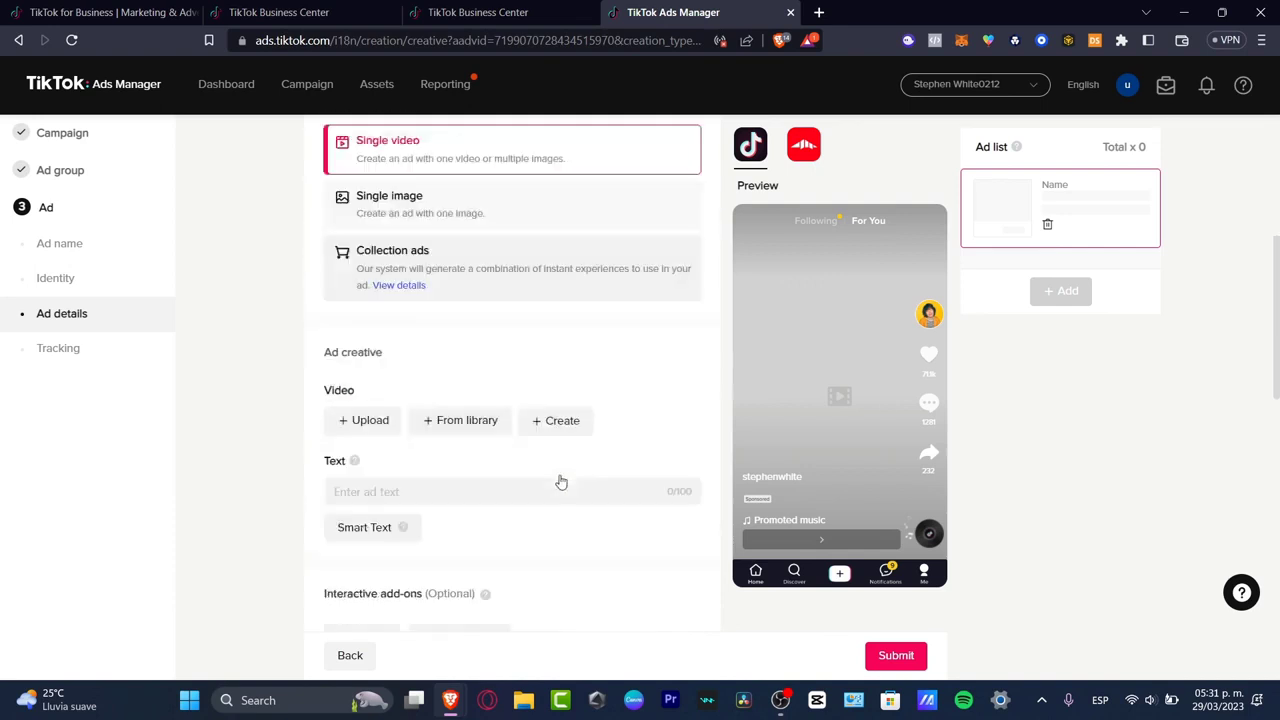
pyautogui.scroll(-1, 561, 482)
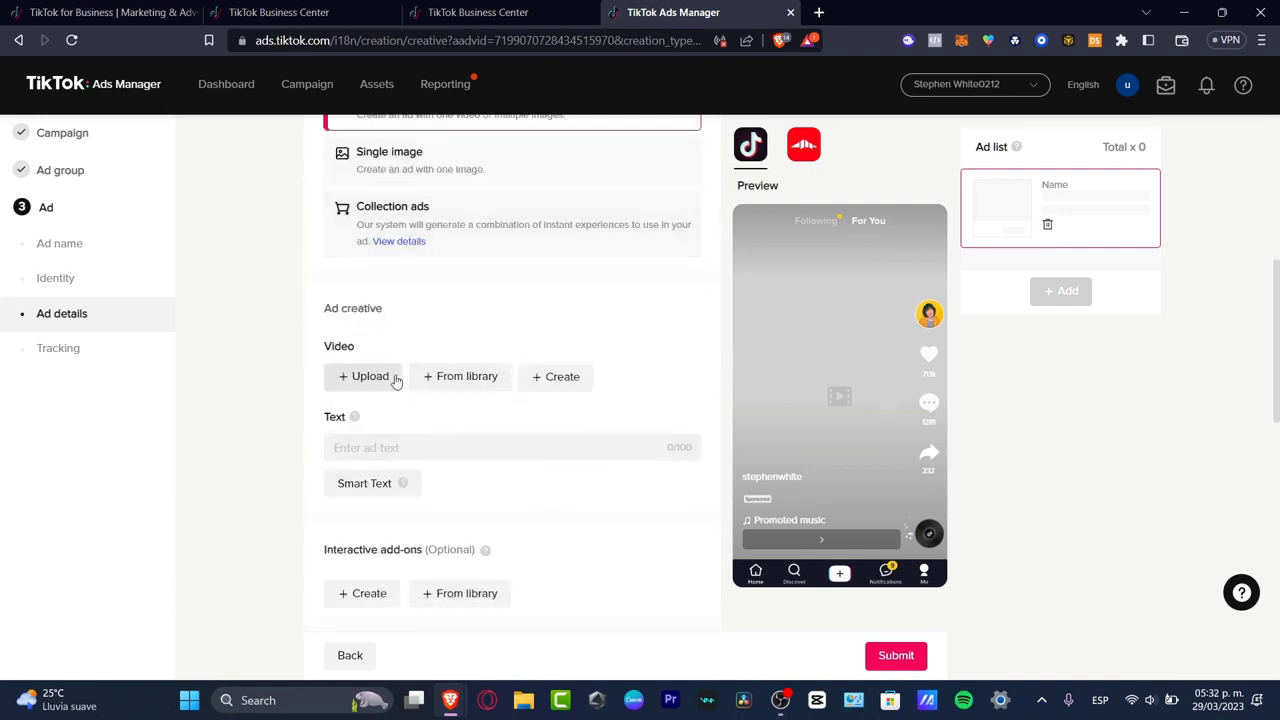
pyautogui.click(447, 447)
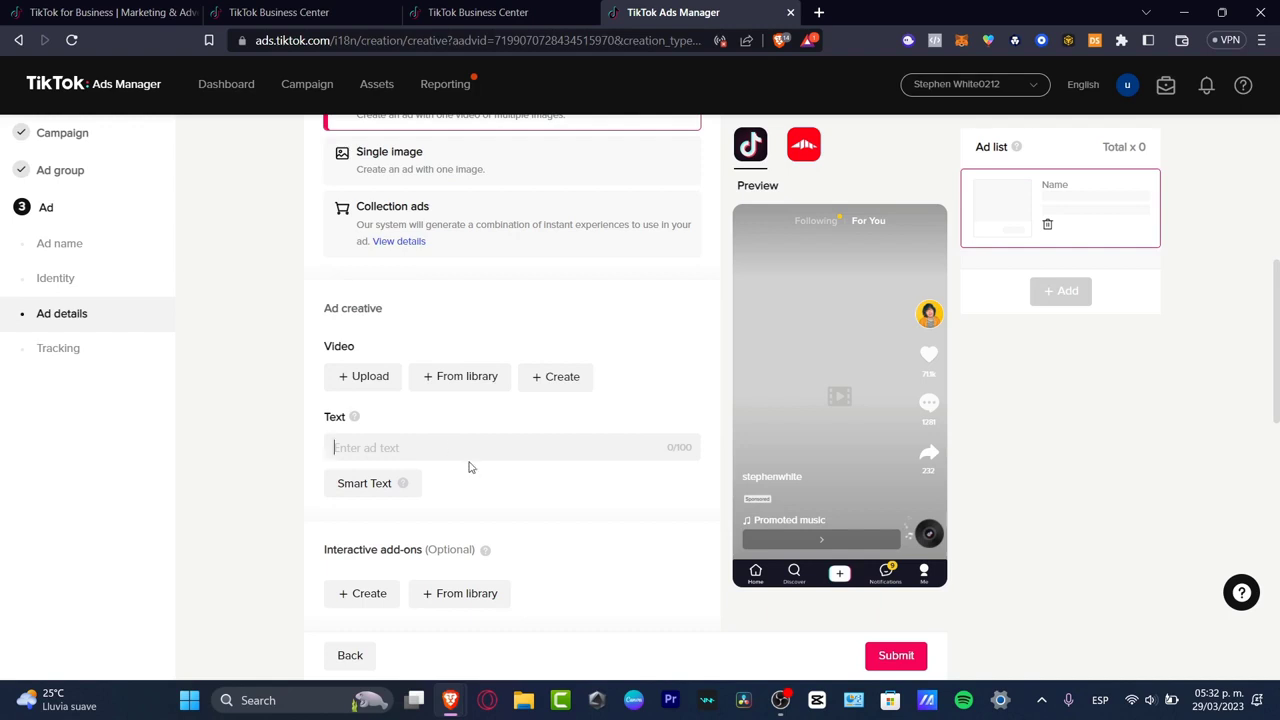
pyautogui.scroll(-3, 470, 467)
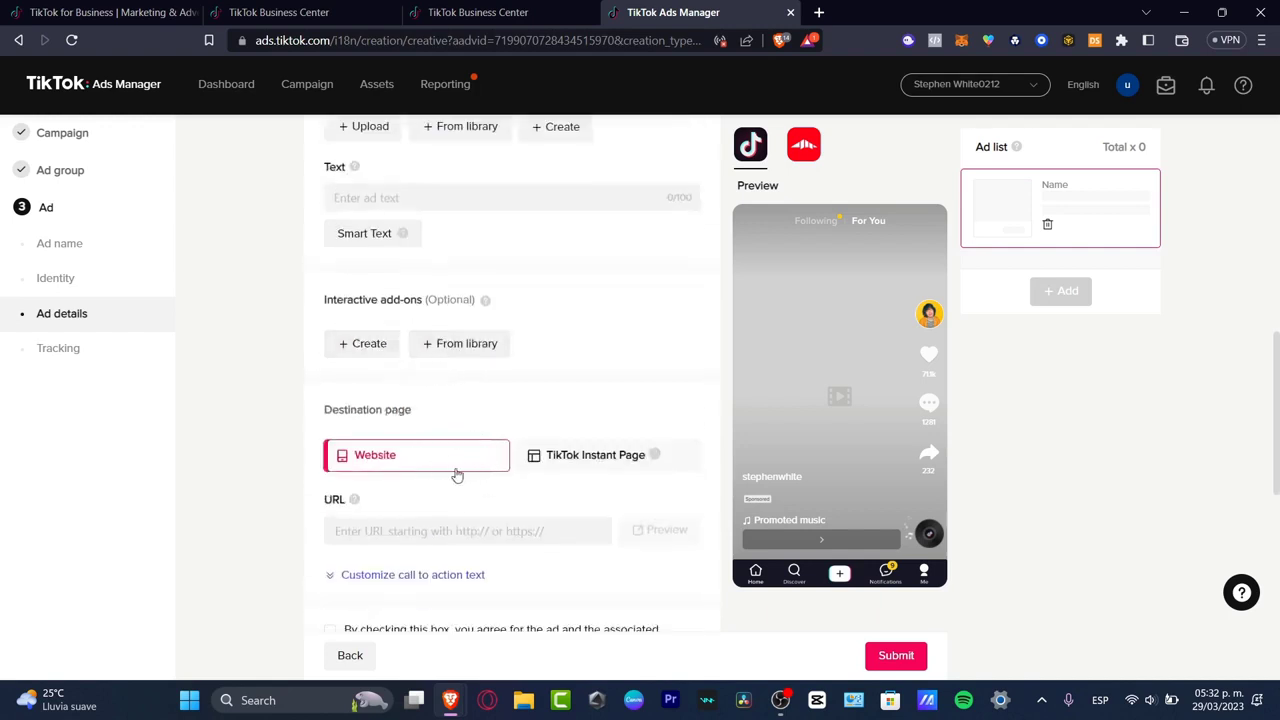
pyautogui.click(471, 530)
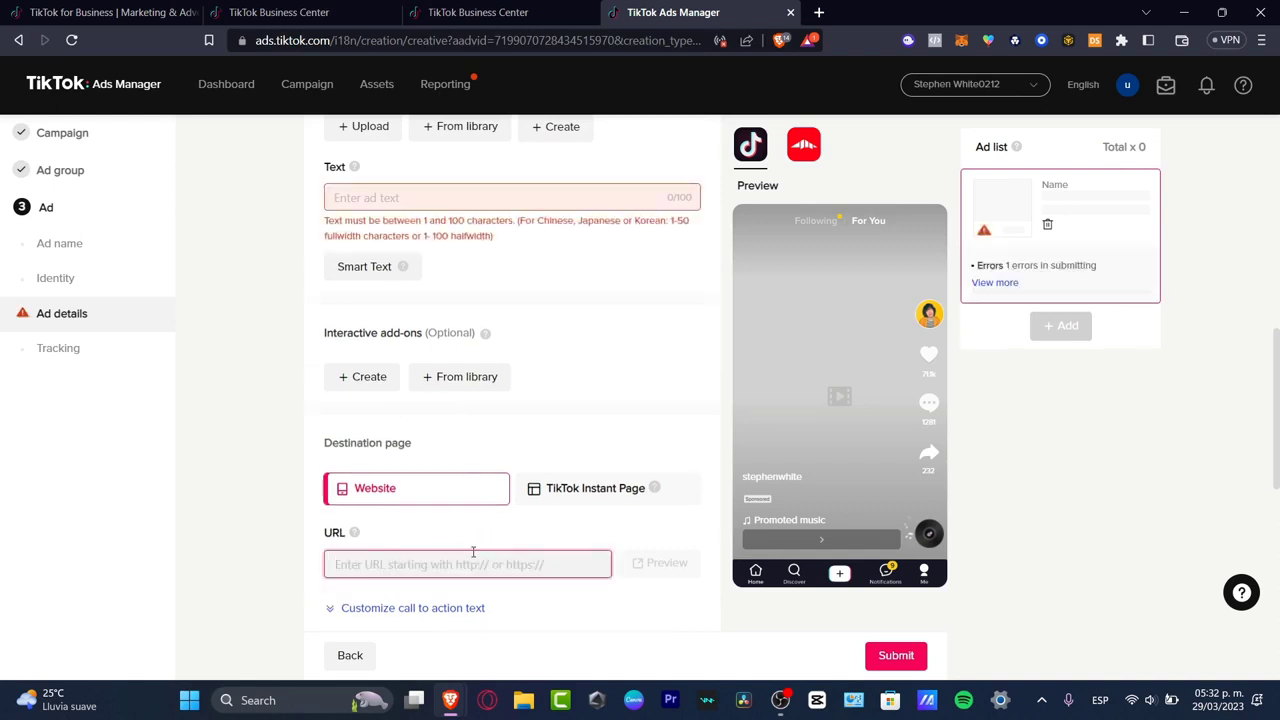
pyautogui.scroll(-3, 503, 551)
pyautogui.scroll(-3, 506, 558)
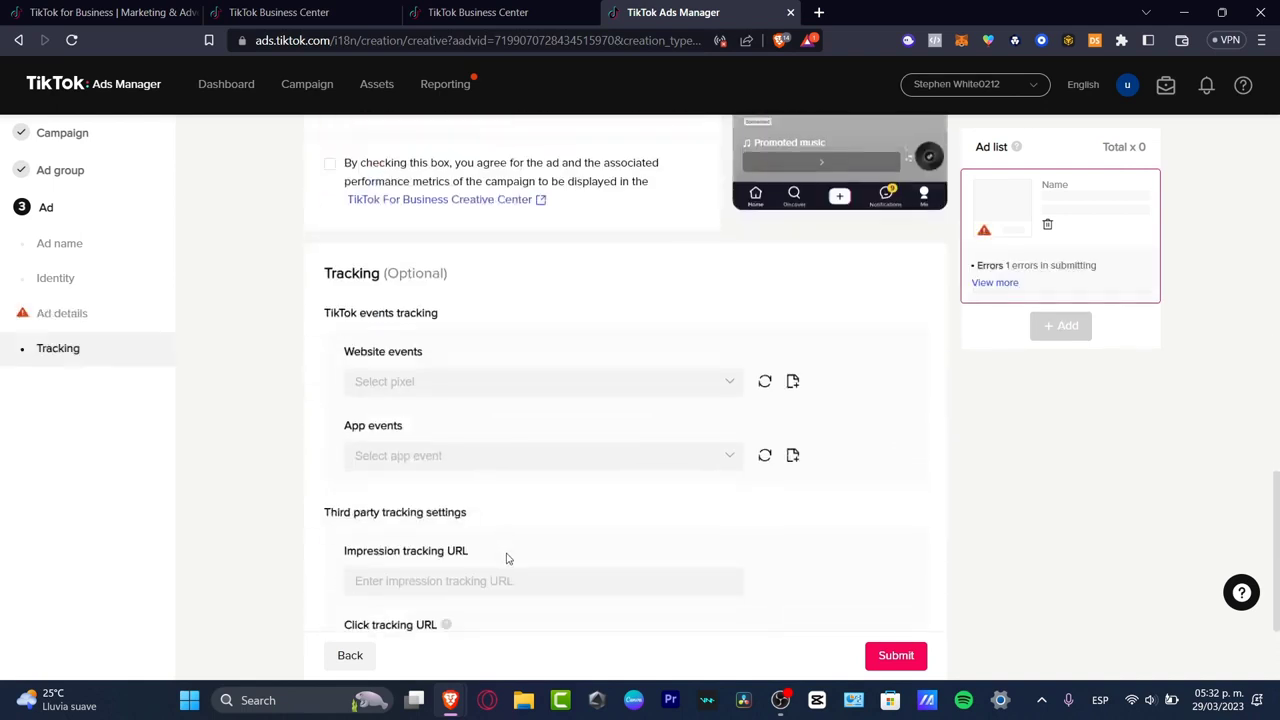
# Step: Check the website events and third-party tracking fields of the ad, and try to submit it
pyautogui.click(442, 384)
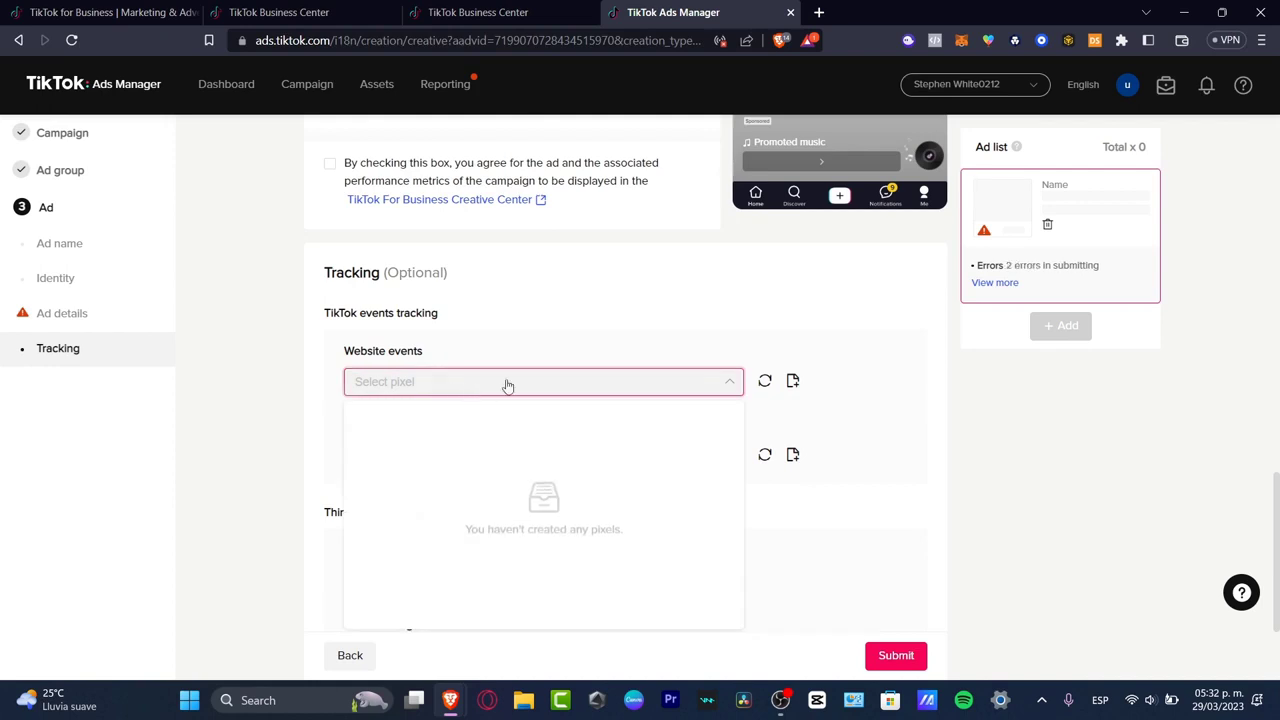
pyautogui.click(587, 347)
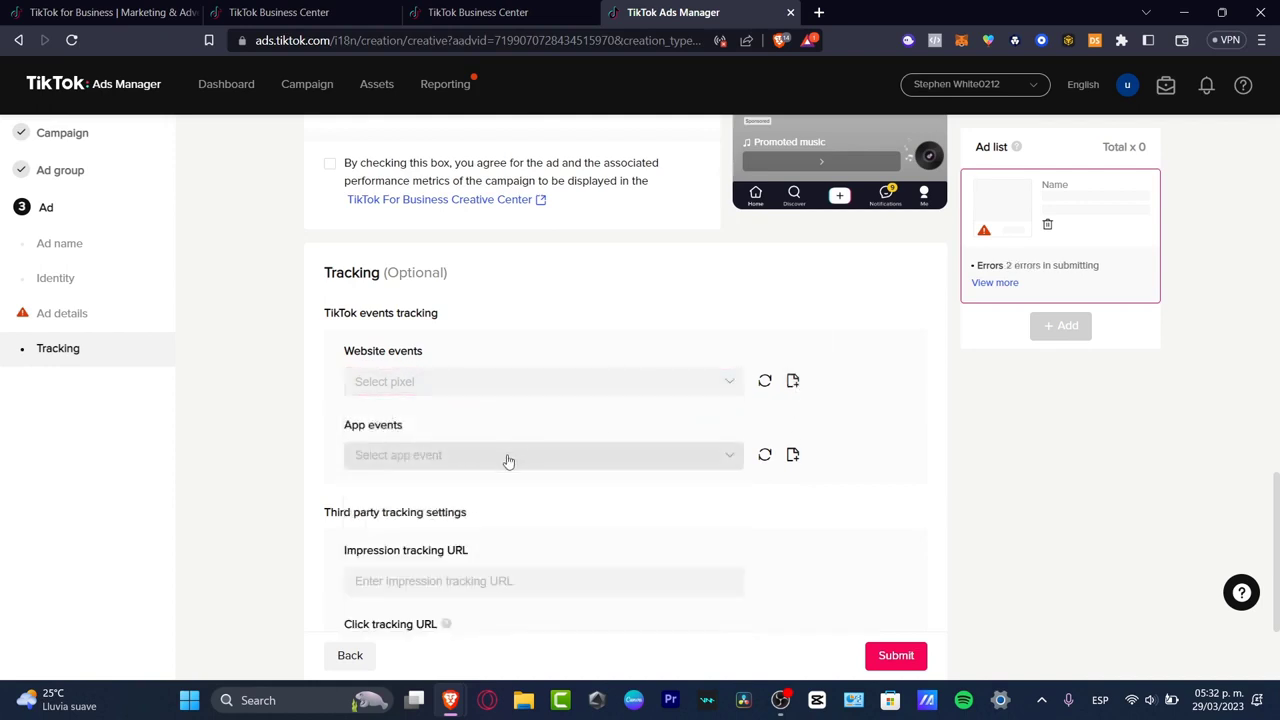
pyautogui.scroll(-2, 510, 455)
pyautogui.click(484, 410)
pyautogui.click(512, 481)
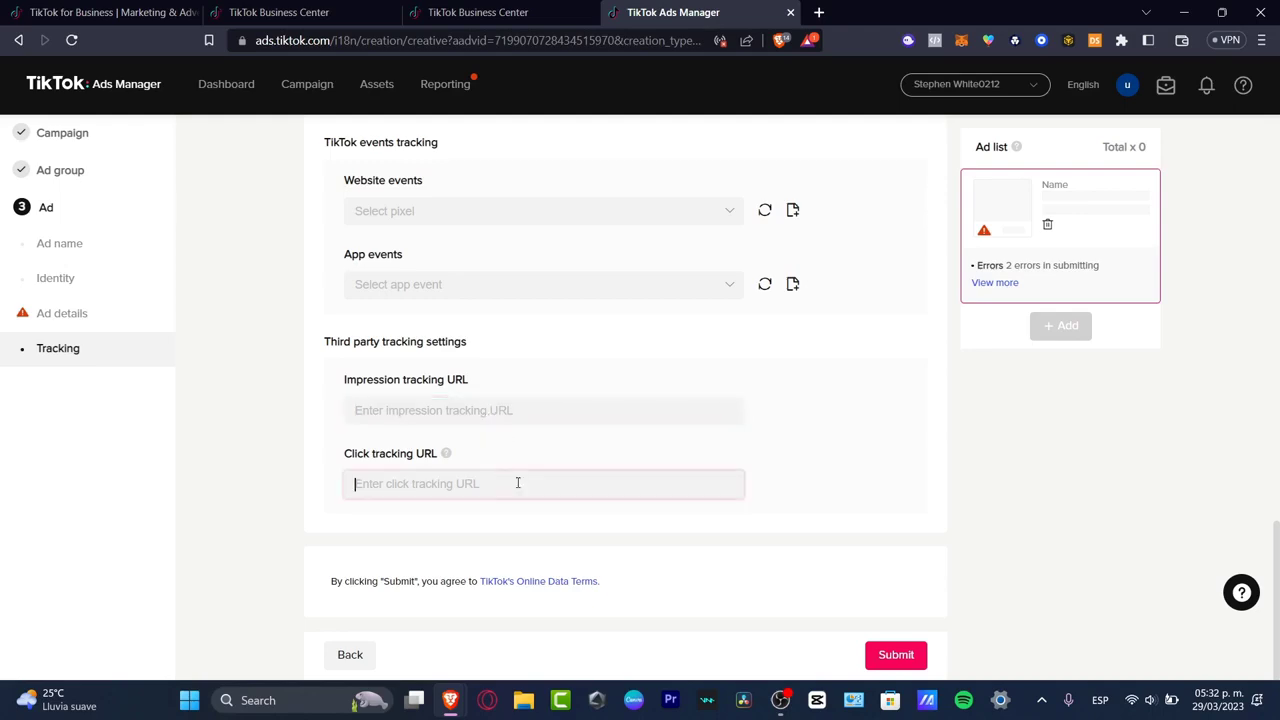
pyautogui.click(893, 655)
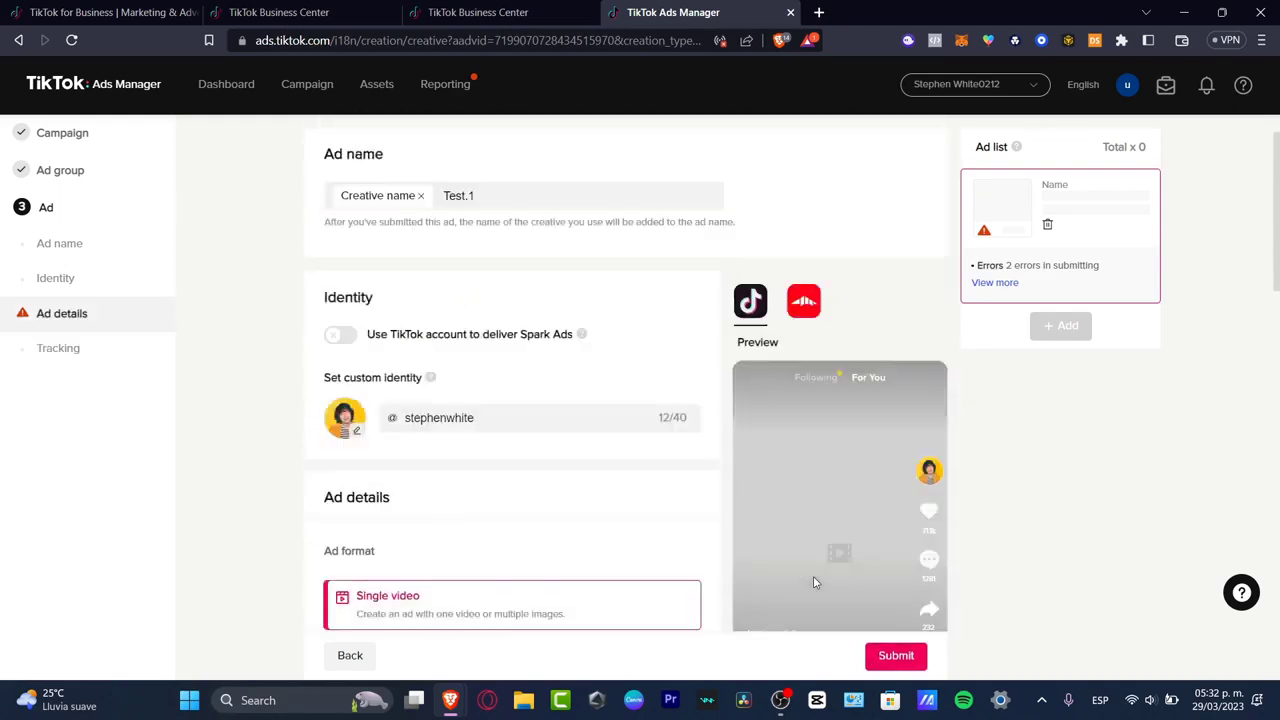
# Step: Leave the ad setup without saving the changes and go to the campaign management page
pyautogui.click(307, 84)
pyautogui.click(779, 407)
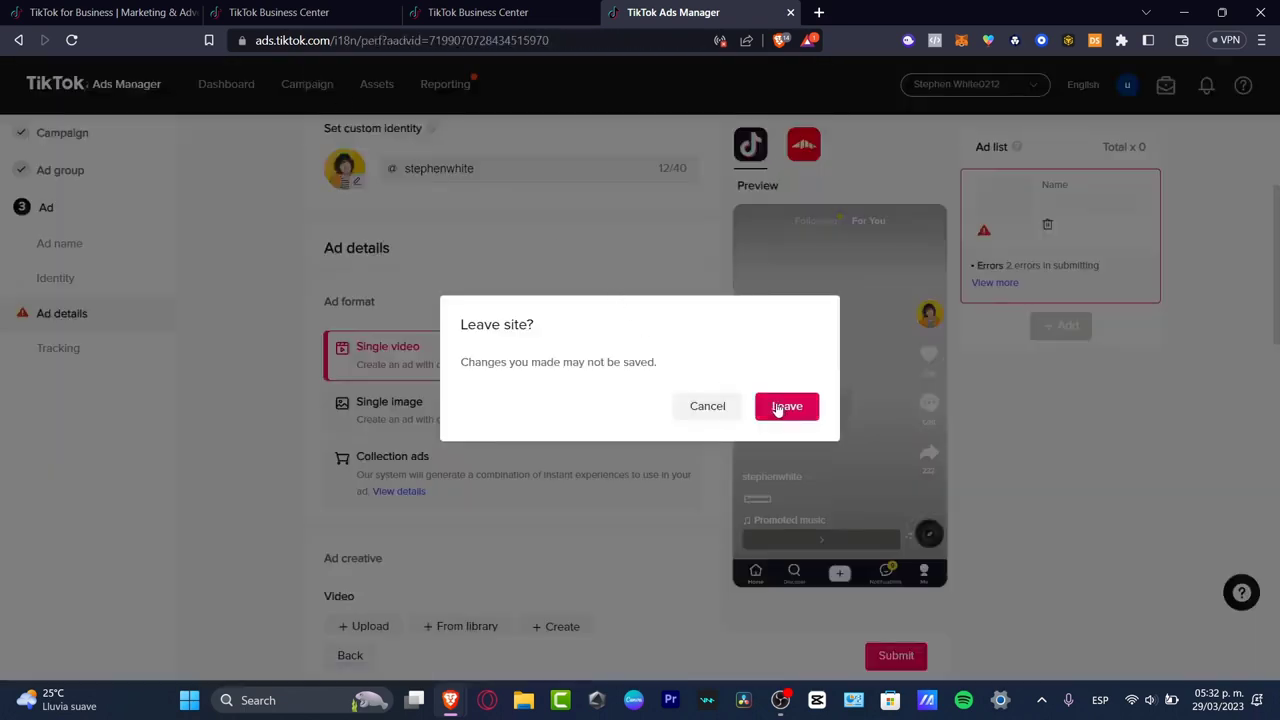
pyautogui.click(813, 420)
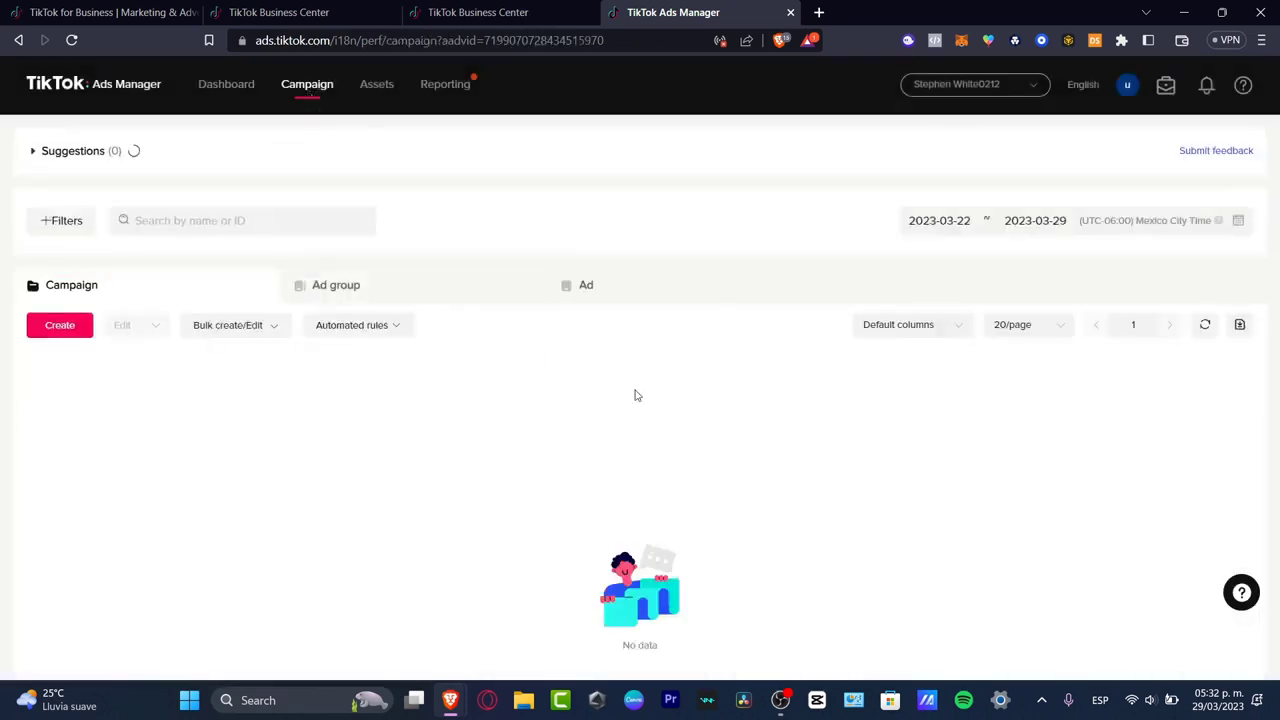
# Step: Look at the ad group and ad lists, and dismiss the satisfaction survey
pyautogui.click(361, 326)
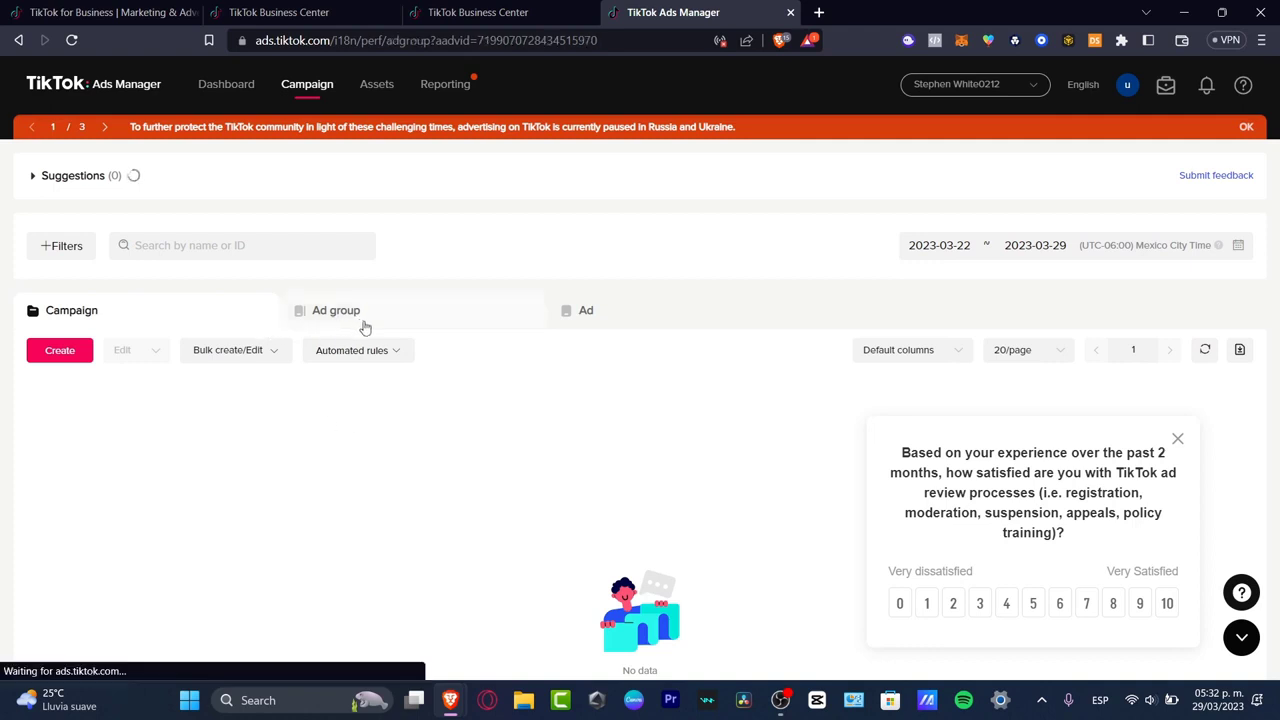
pyautogui.click(624, 299)
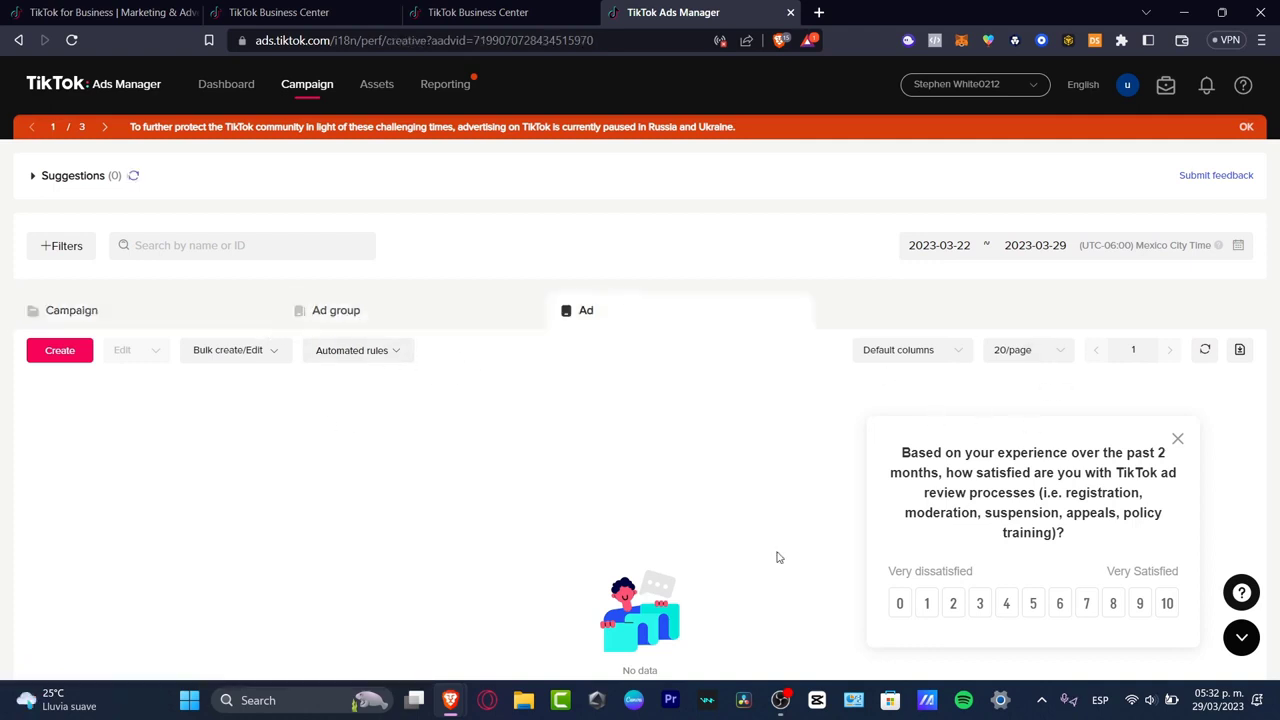
pyautogui.click(1177, 439)
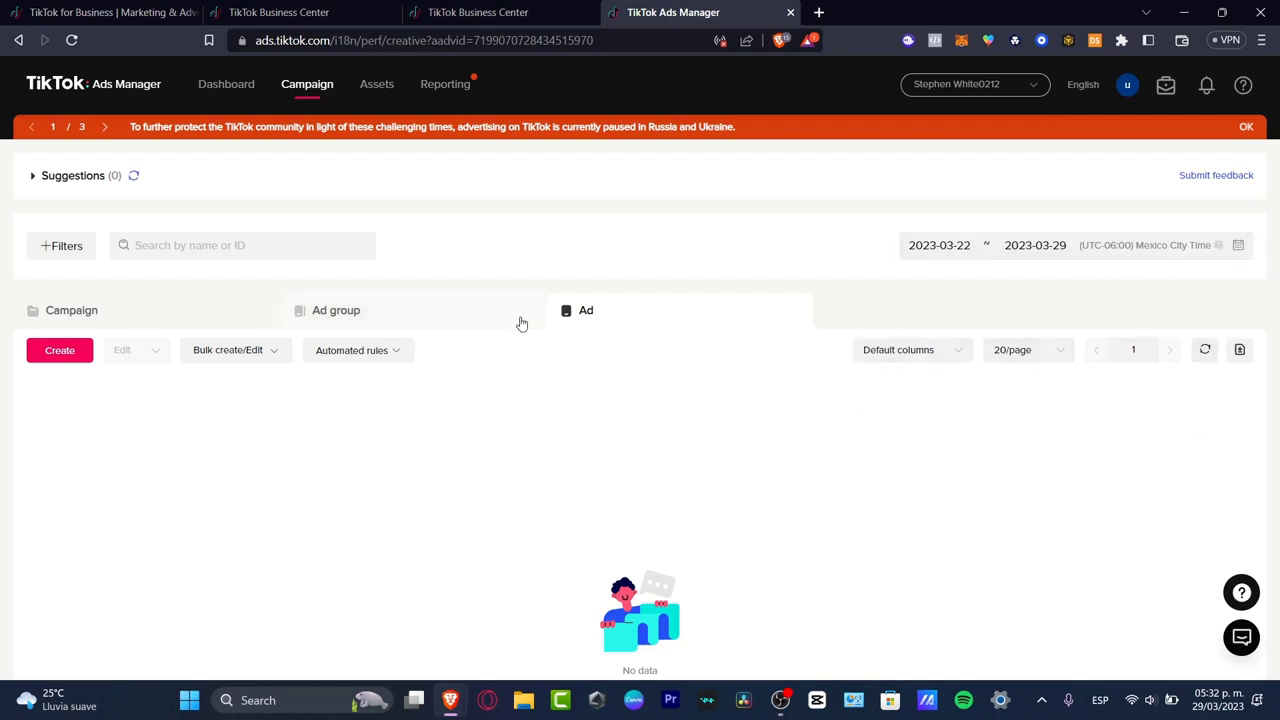
# Step: Examine the available options for automated rules and for creating or editing ads in bulk
pyautogui.click(376, 356)
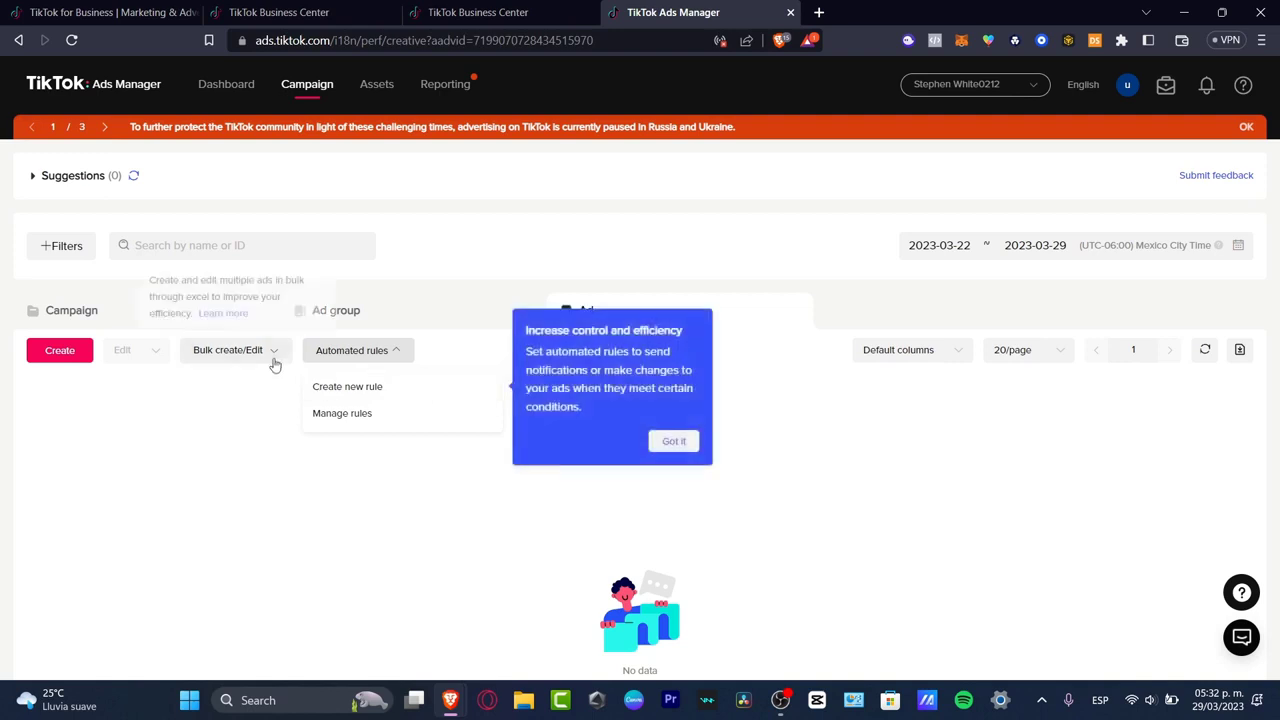
pyautogui.moveTo(286, 359)
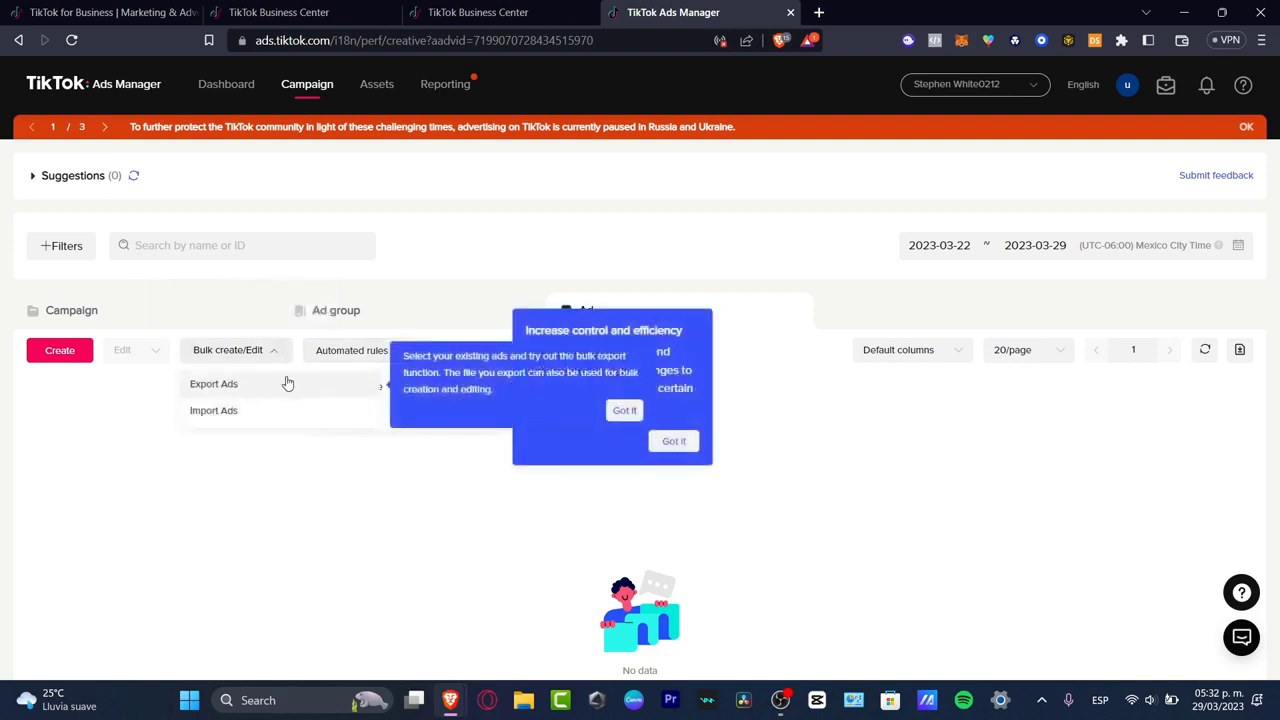